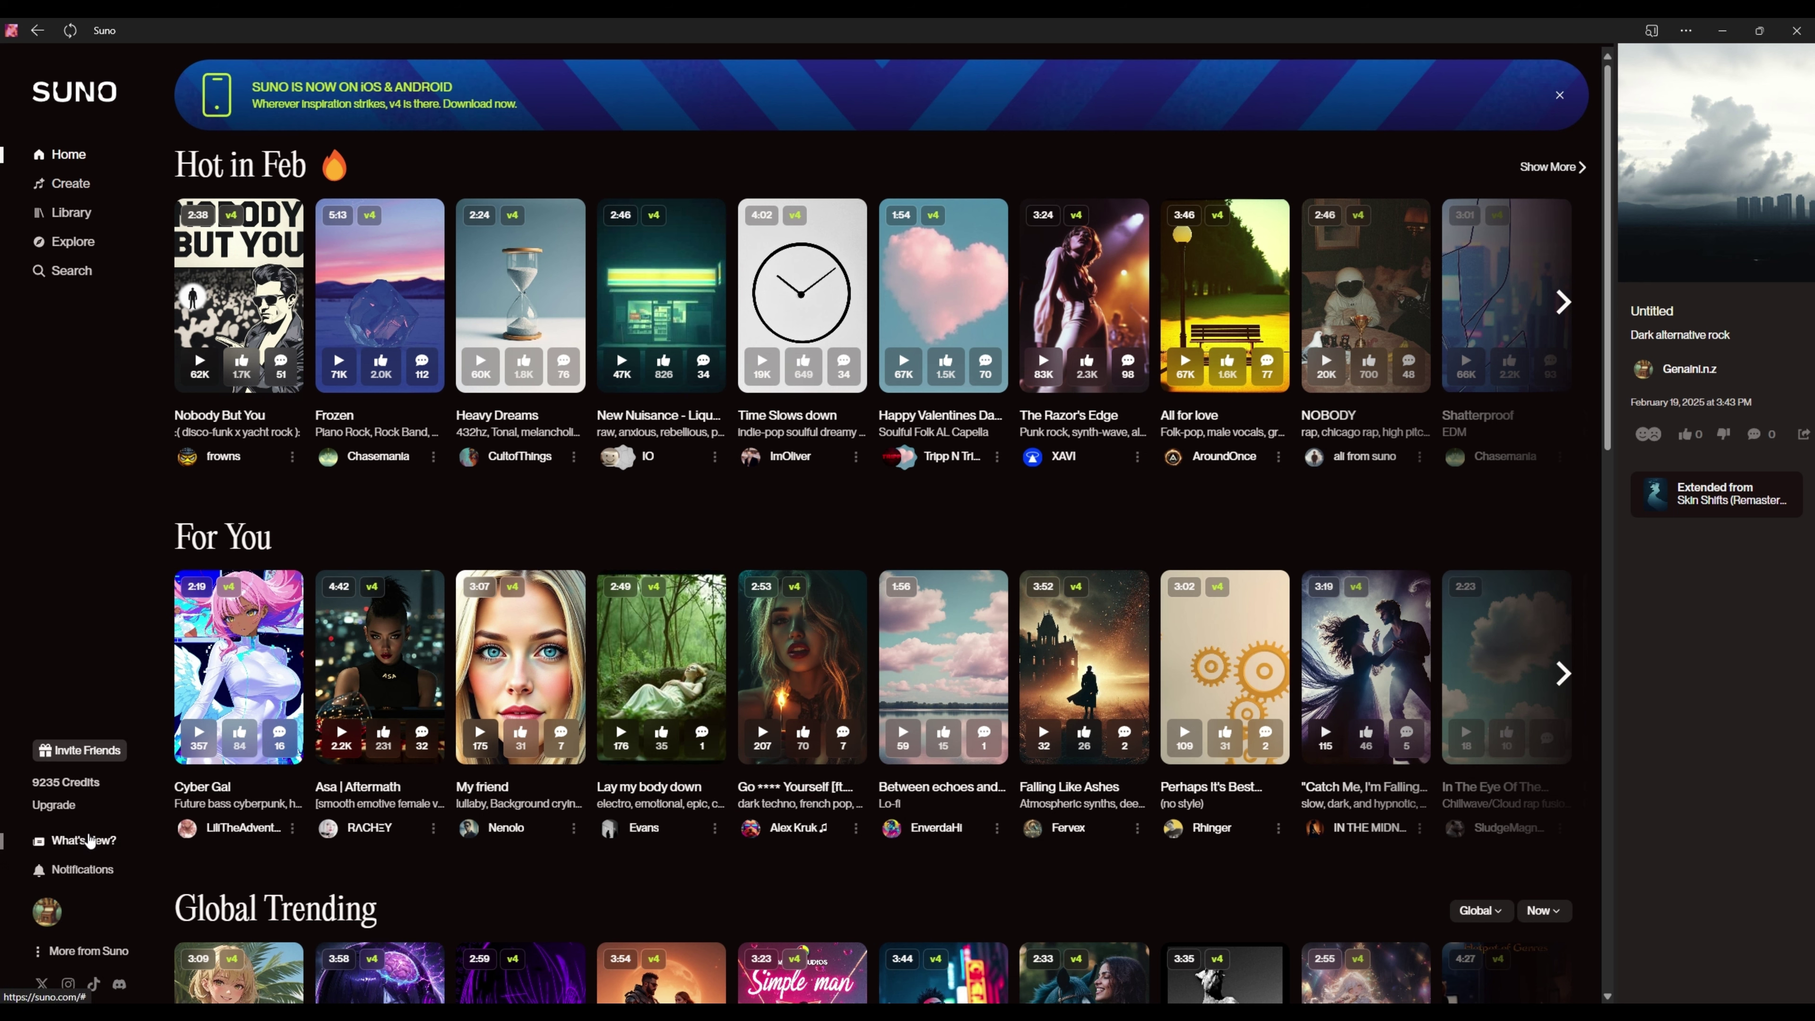
Look at the What's New announcements and close them.
click(89, 841)
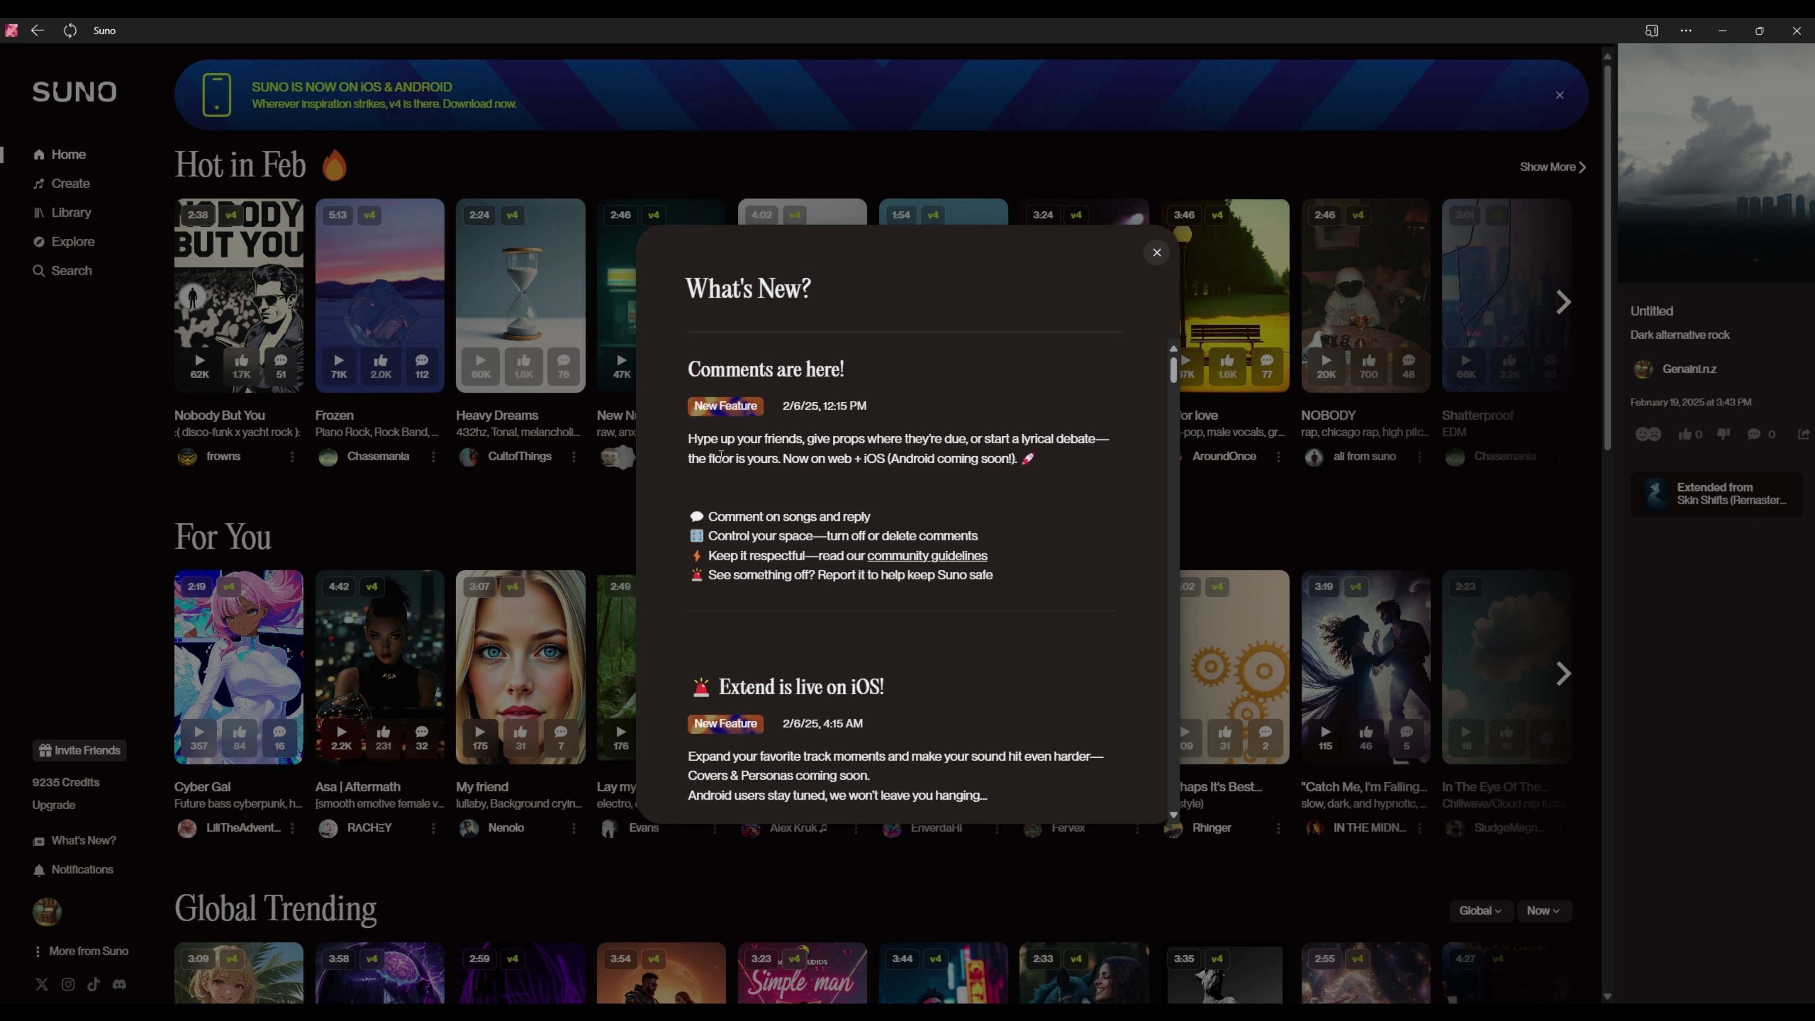
click(1159, 253)
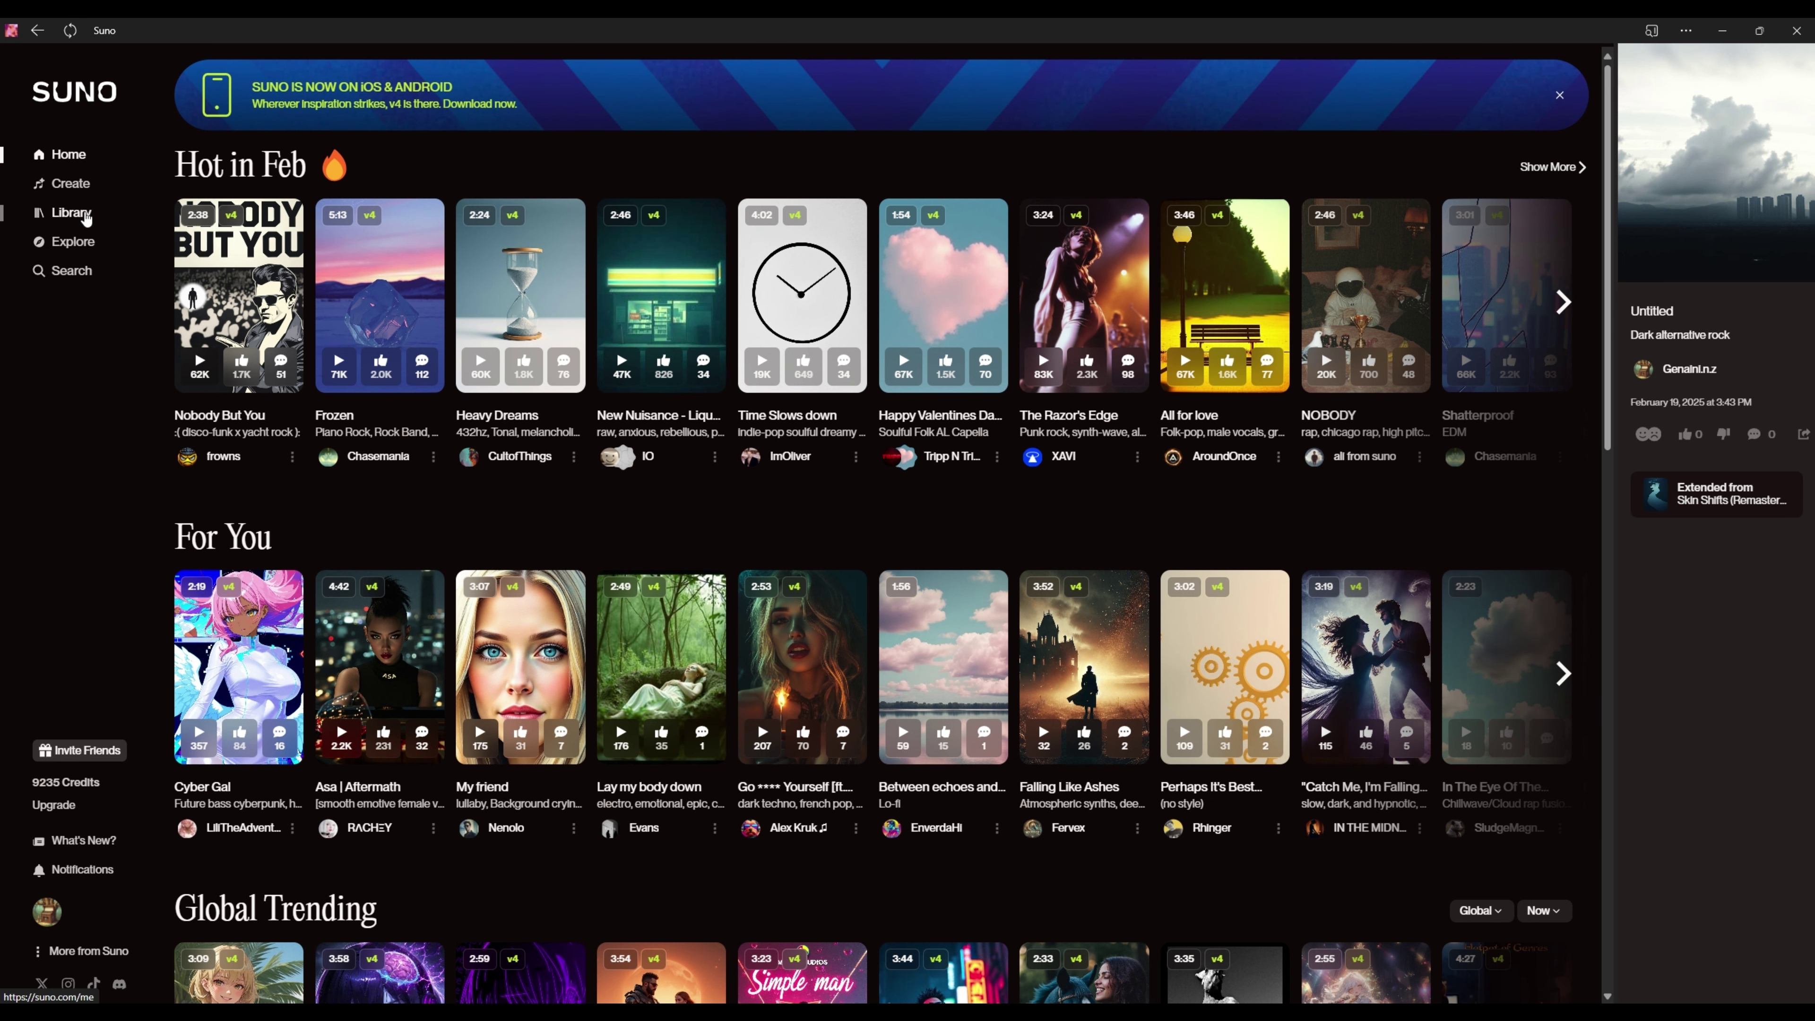
Go to song creation, open the original Skin Shifts v2 track's details, and highlight the lyrics from "She knows life ebbs and flows" to "flowing from her".
click(86, 218)
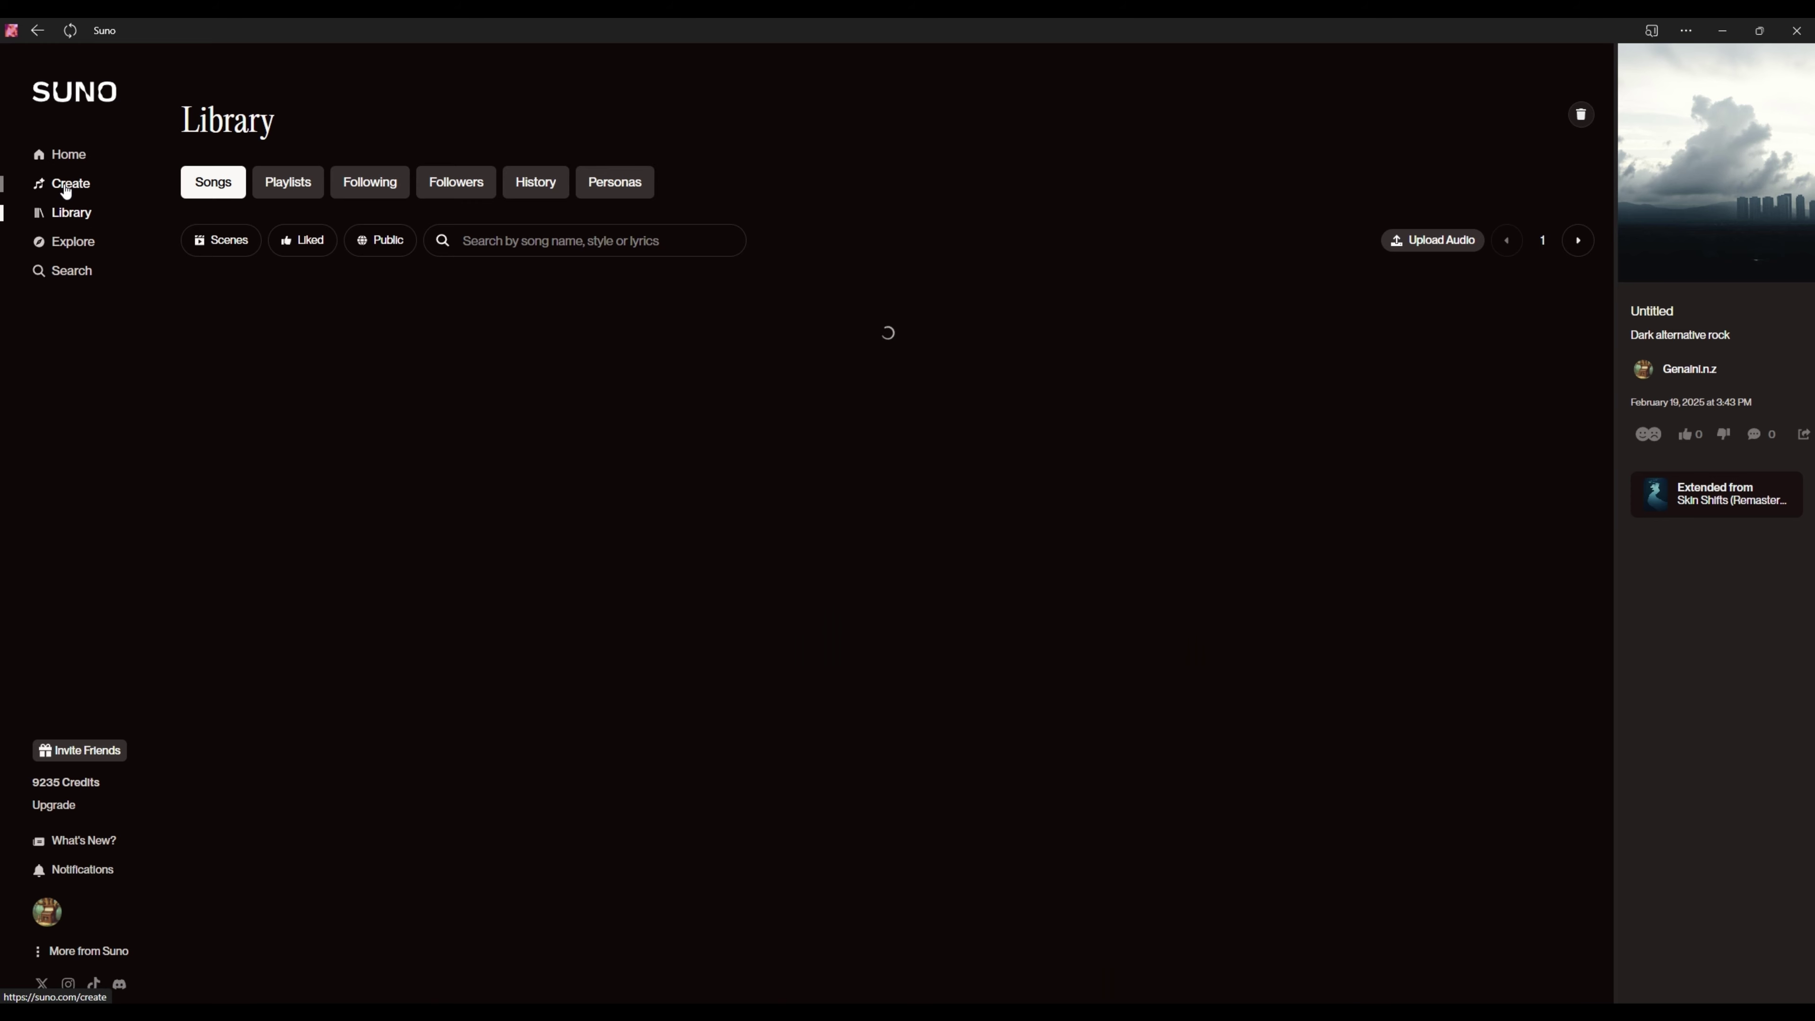
click(65, 187)
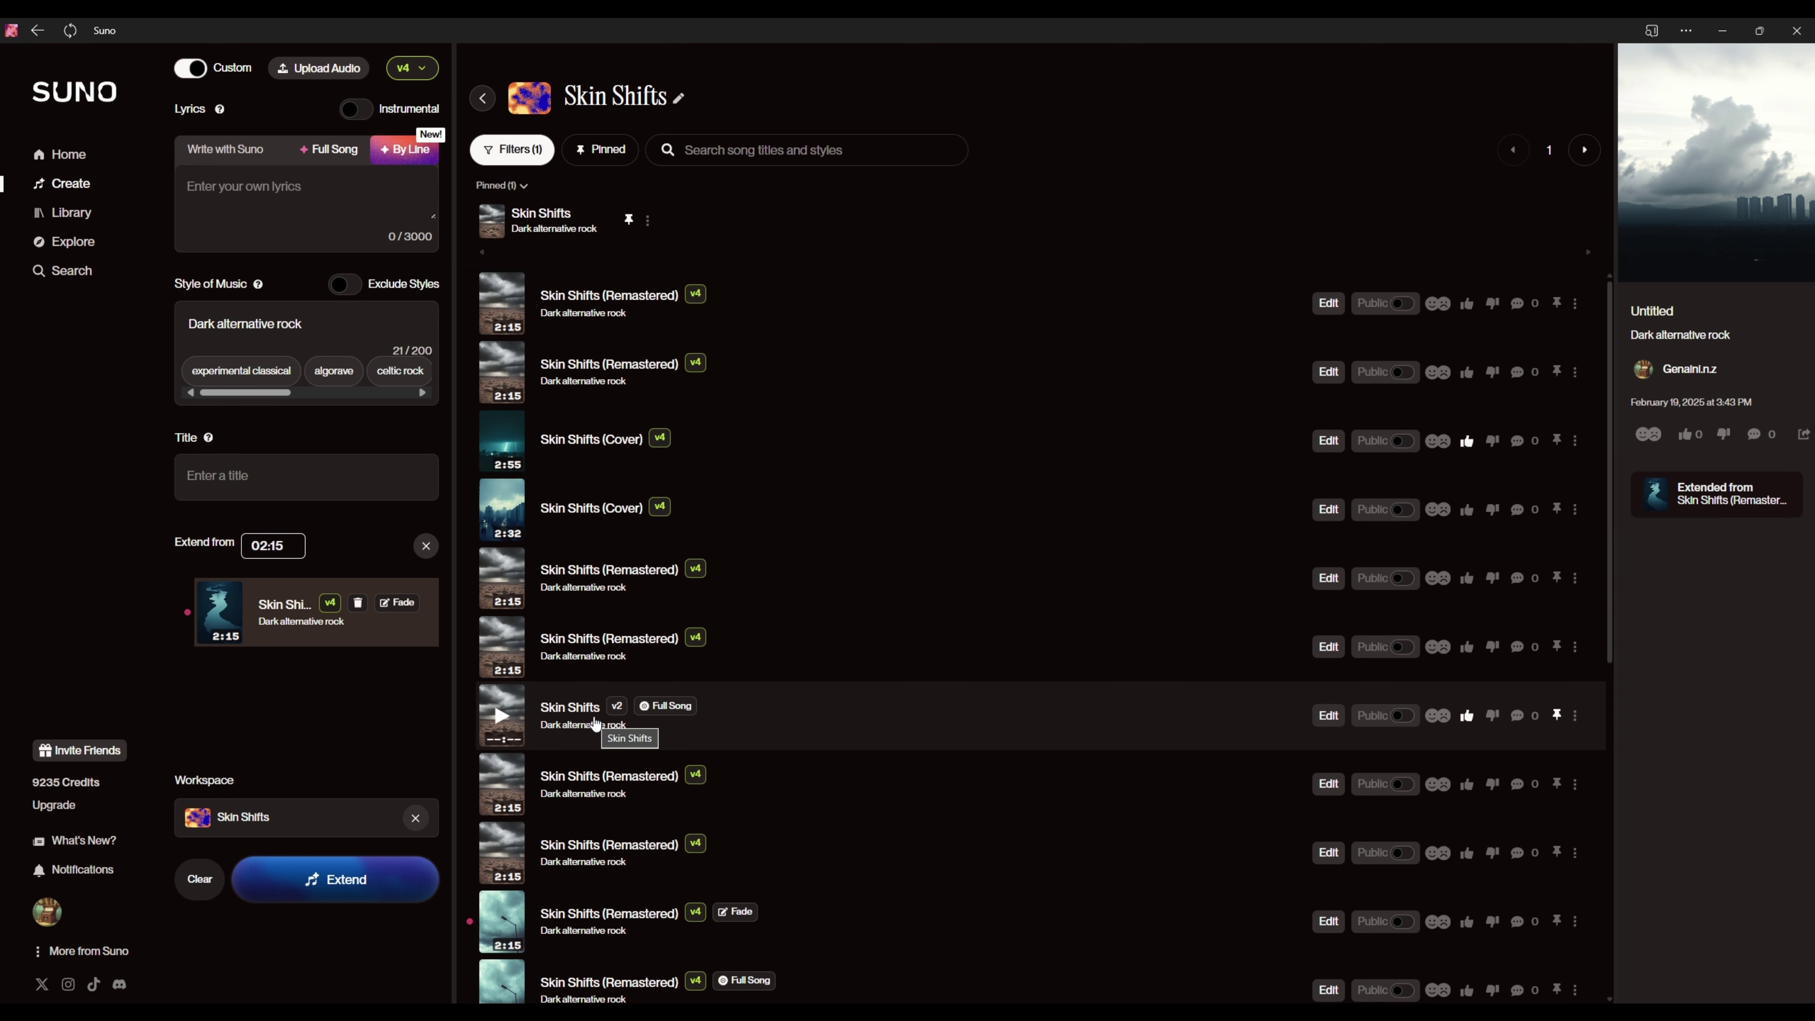
click(595, 723)
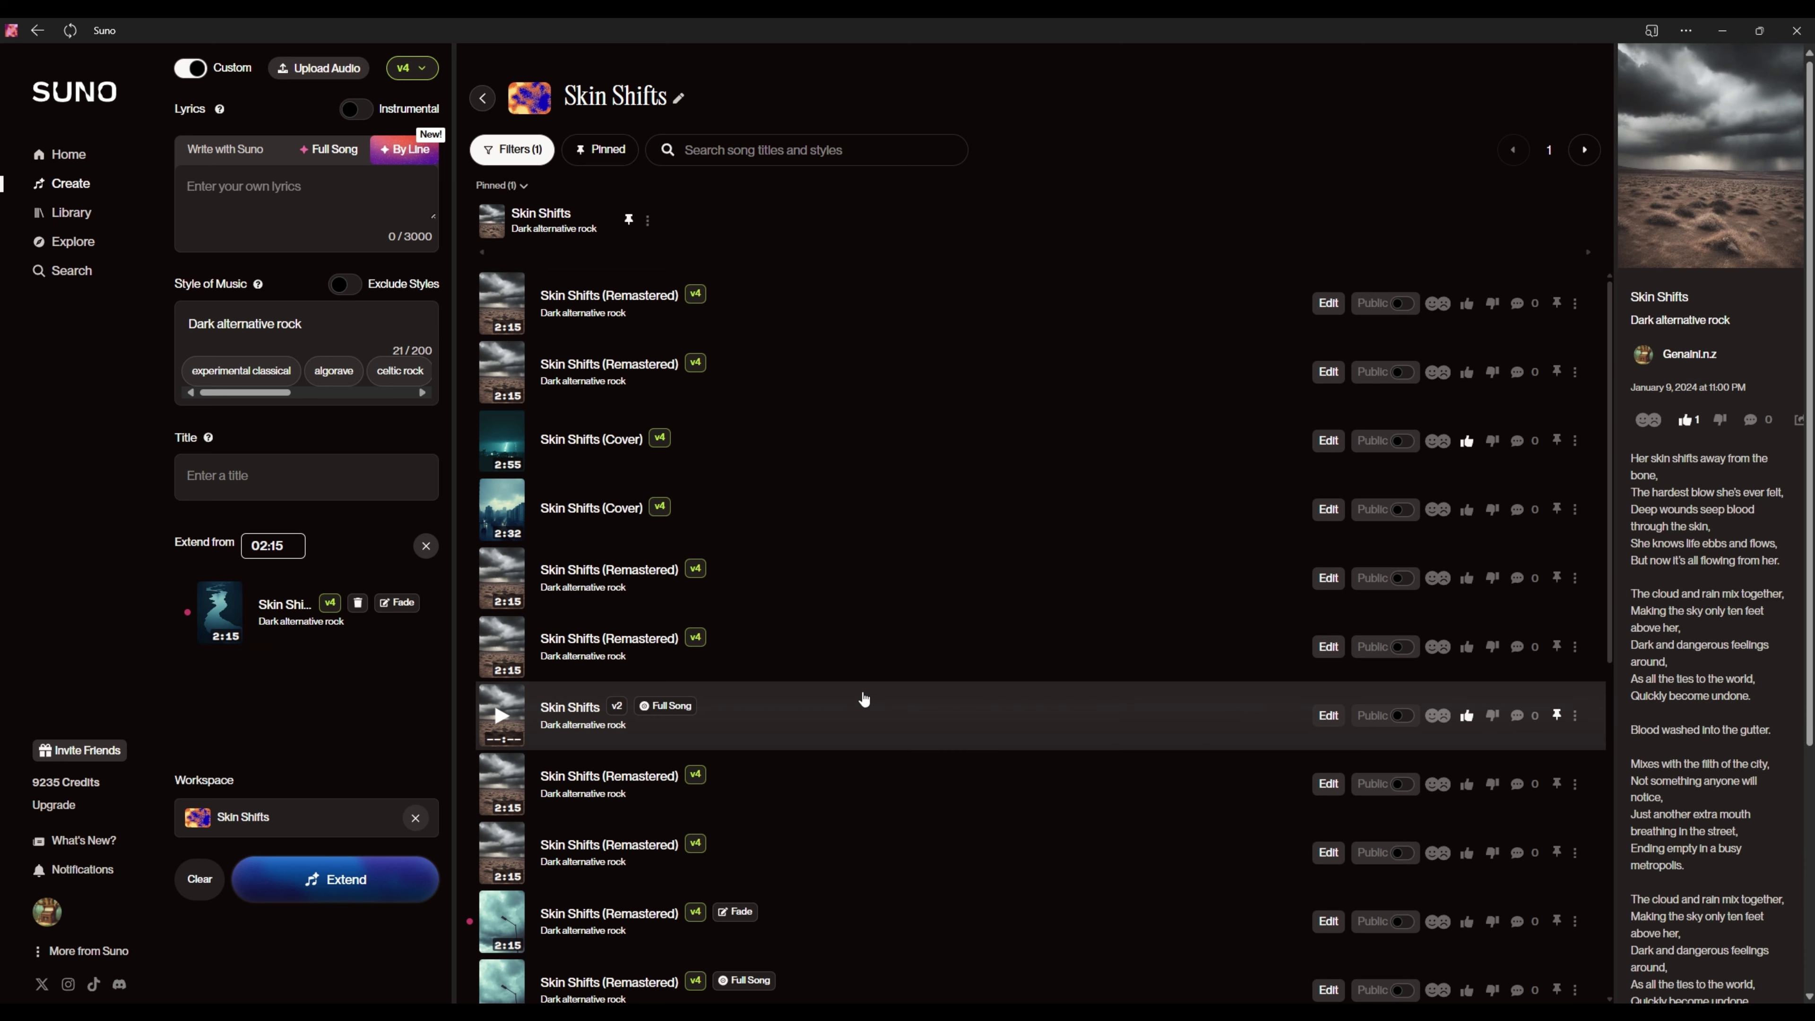
scroll(1680, 406, down, 1)
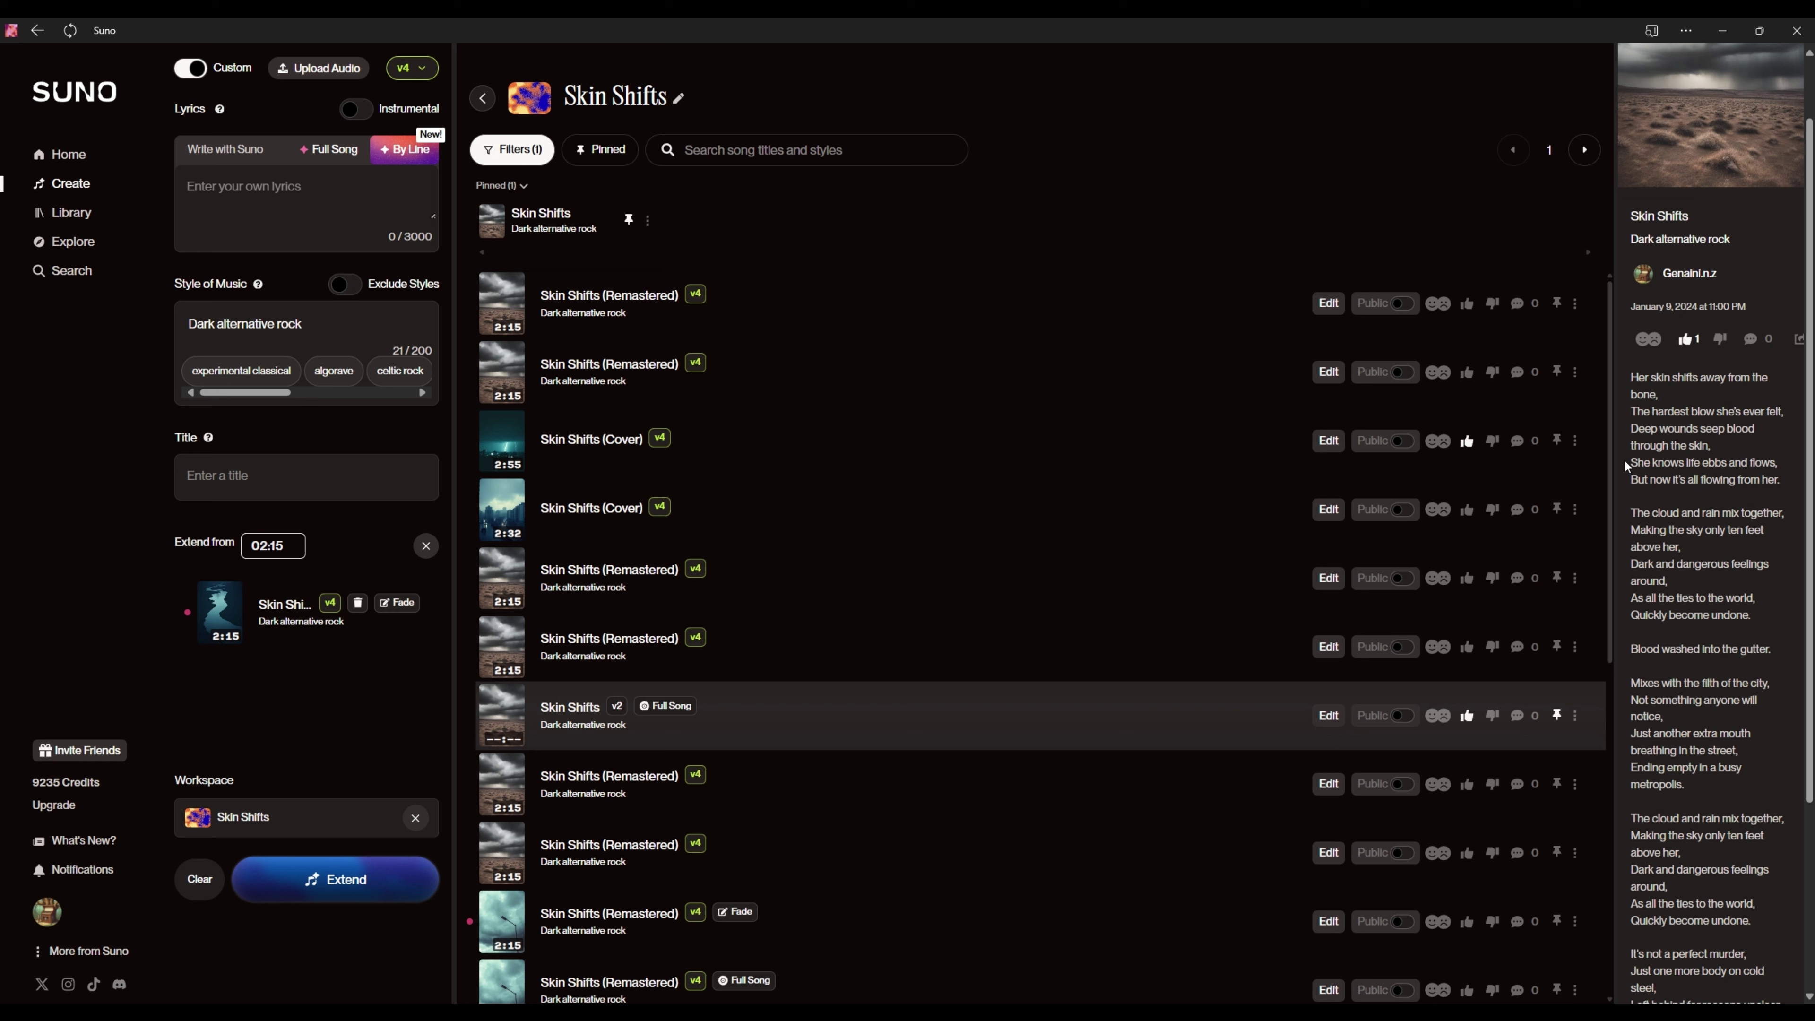
drag(1626, 466, 1799, 488)
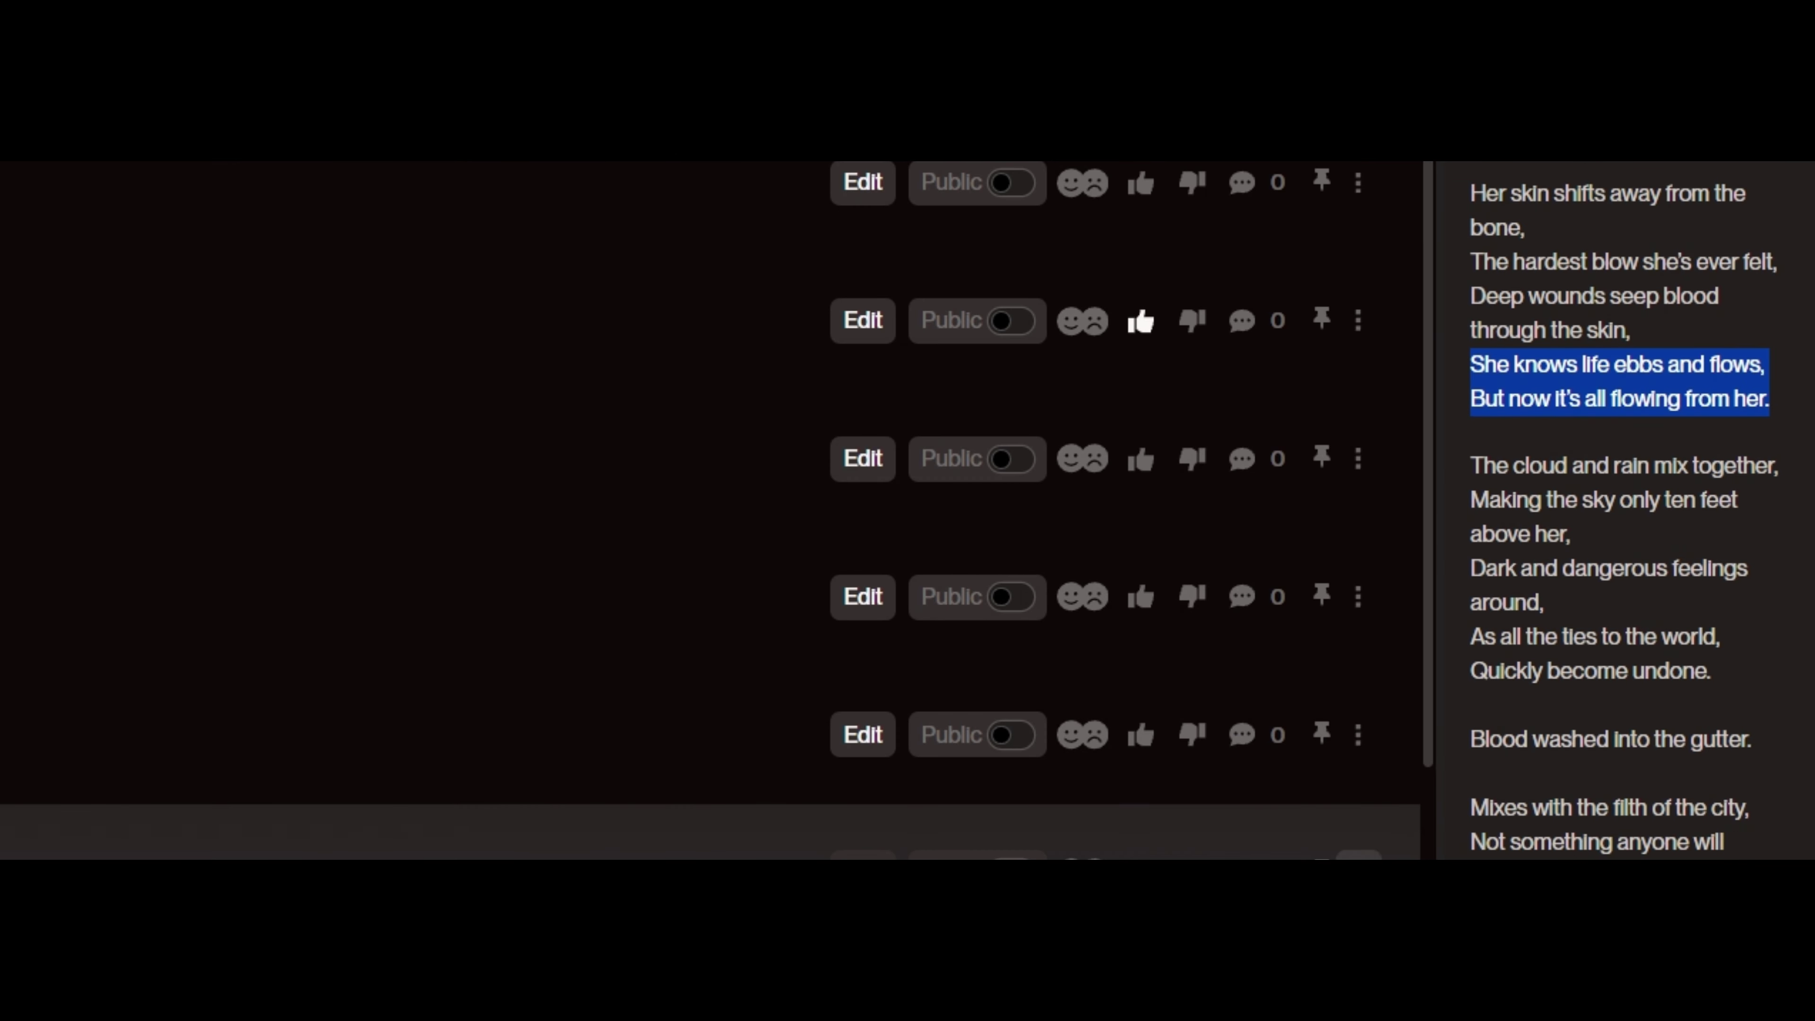
click(1357, 320)
mouse_move(1377, 280)
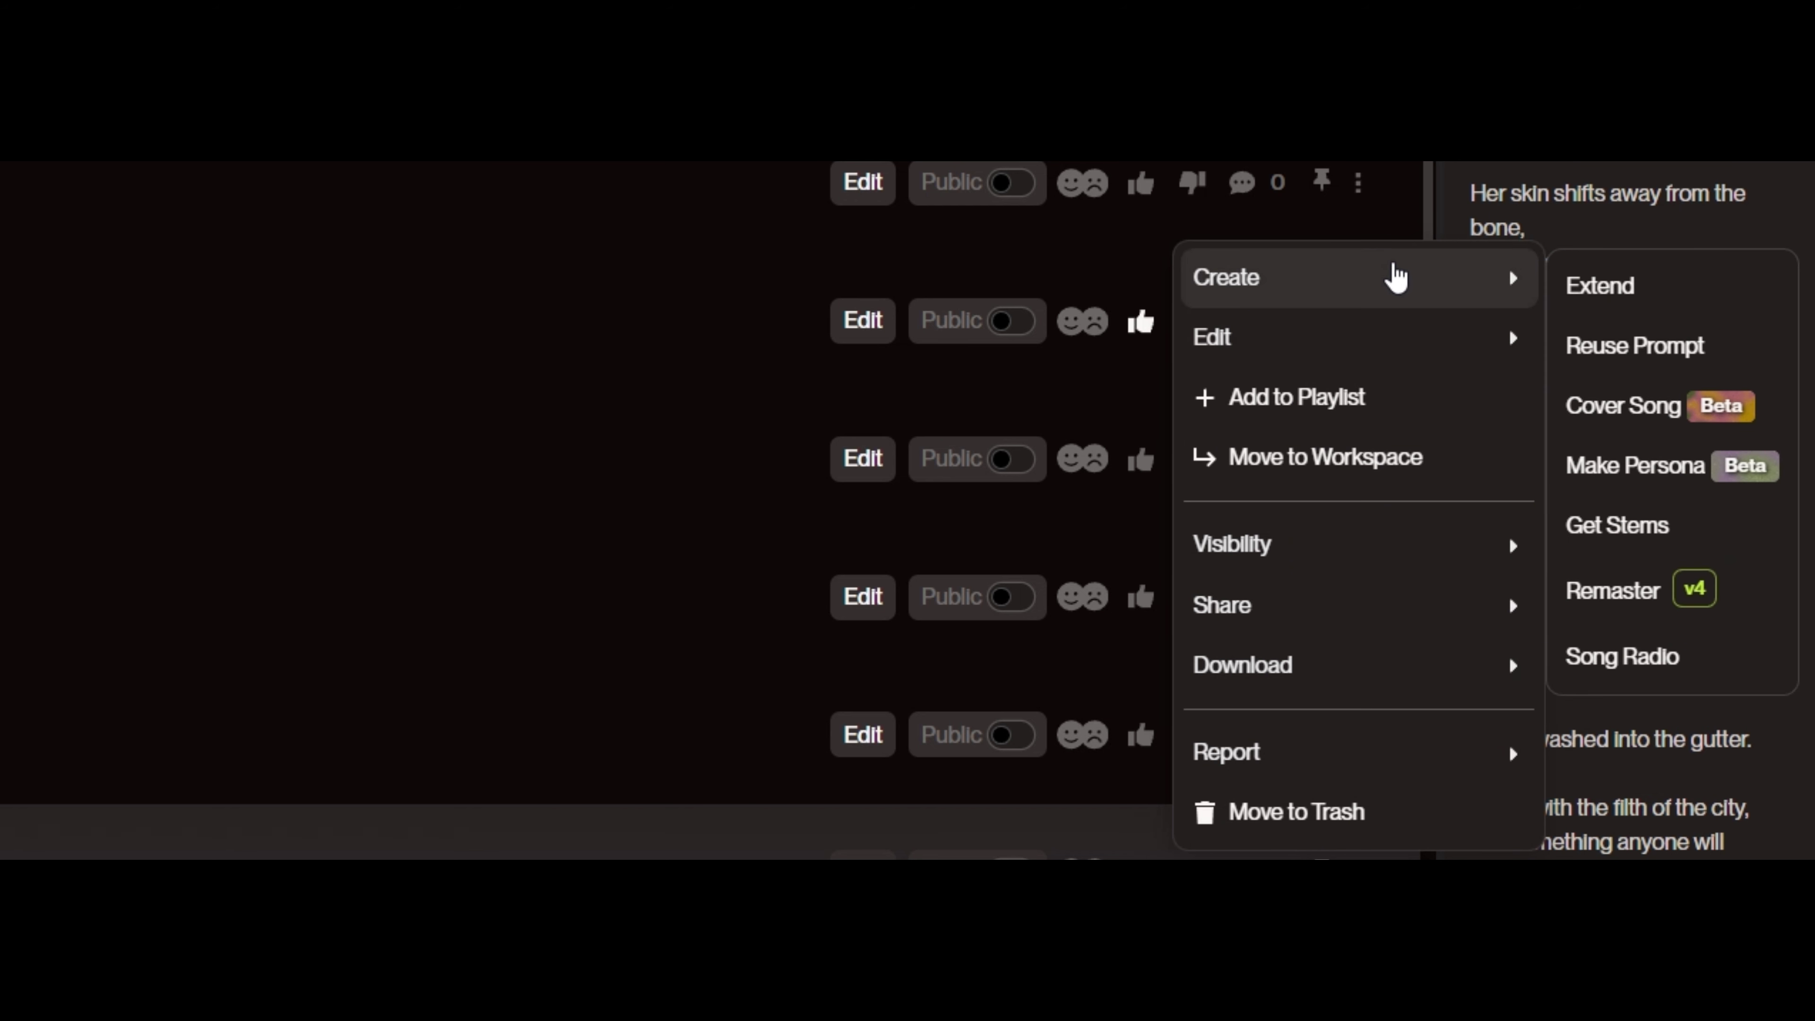
mouse_move(1410, 357)
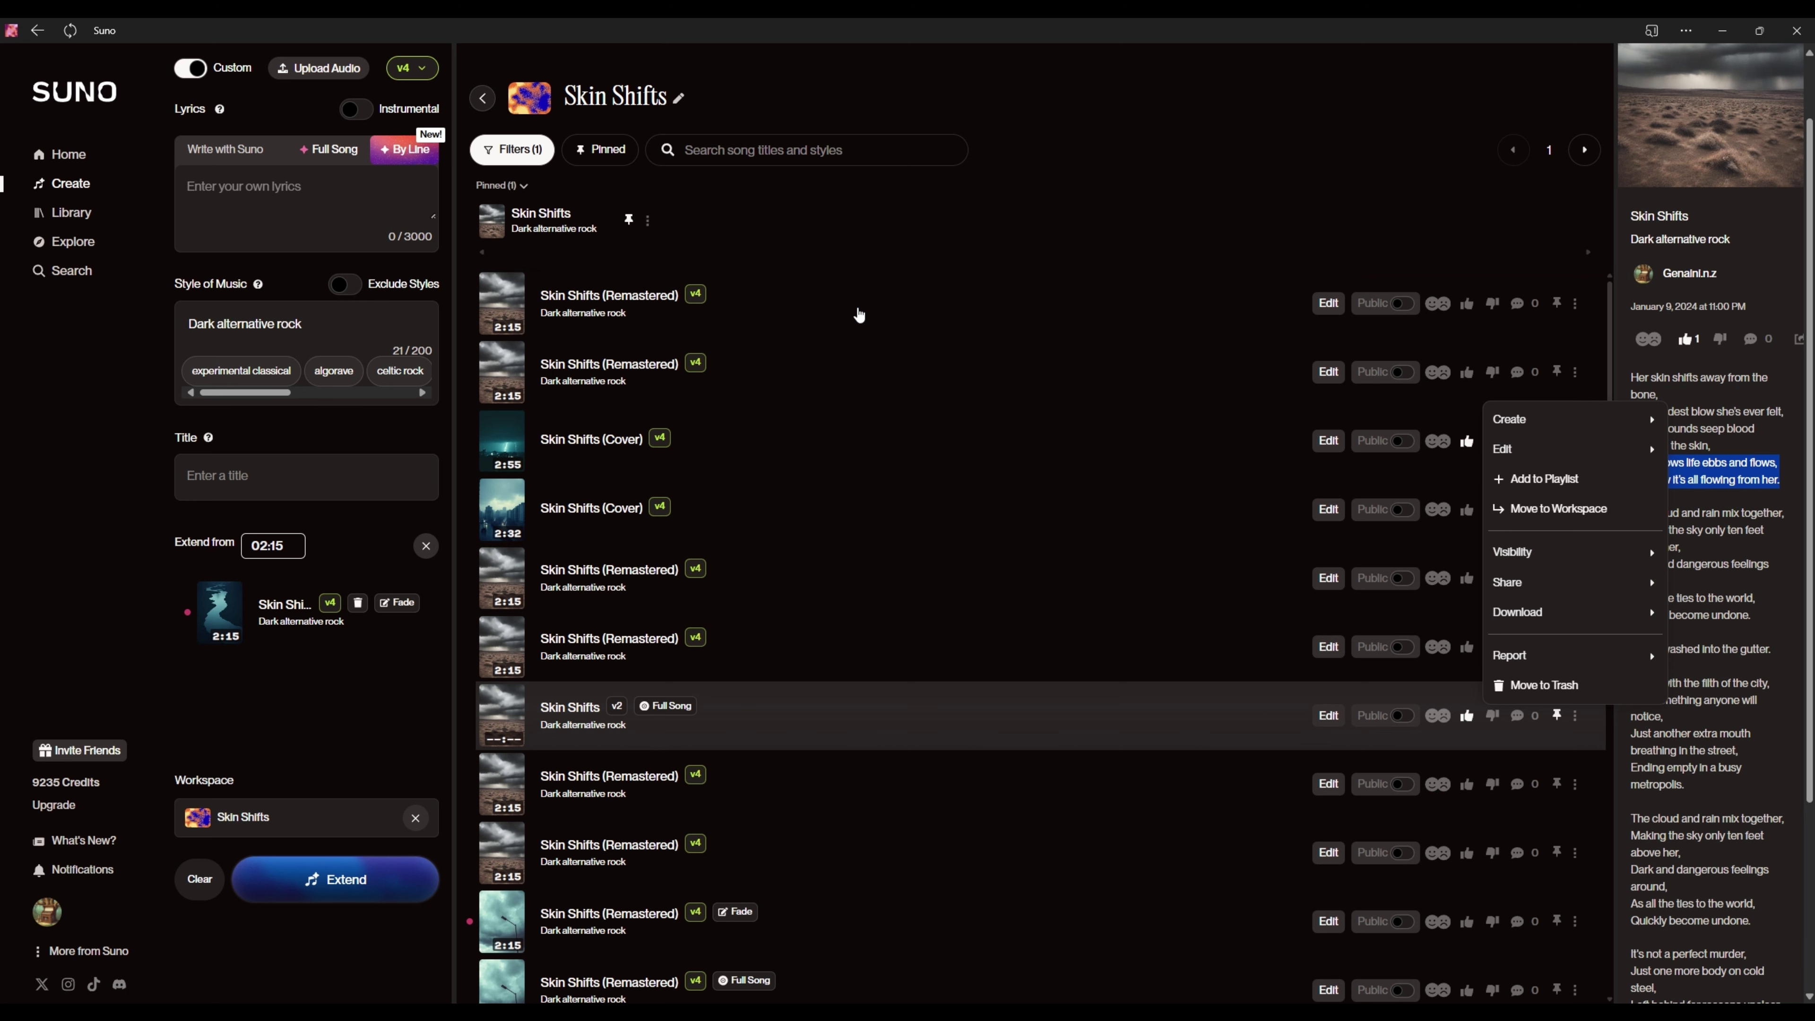
click(804, 324)
Listen to the first Skin Shifts (Remastered) track in the list at a lowered volume and stop playback.
click(502, 306)
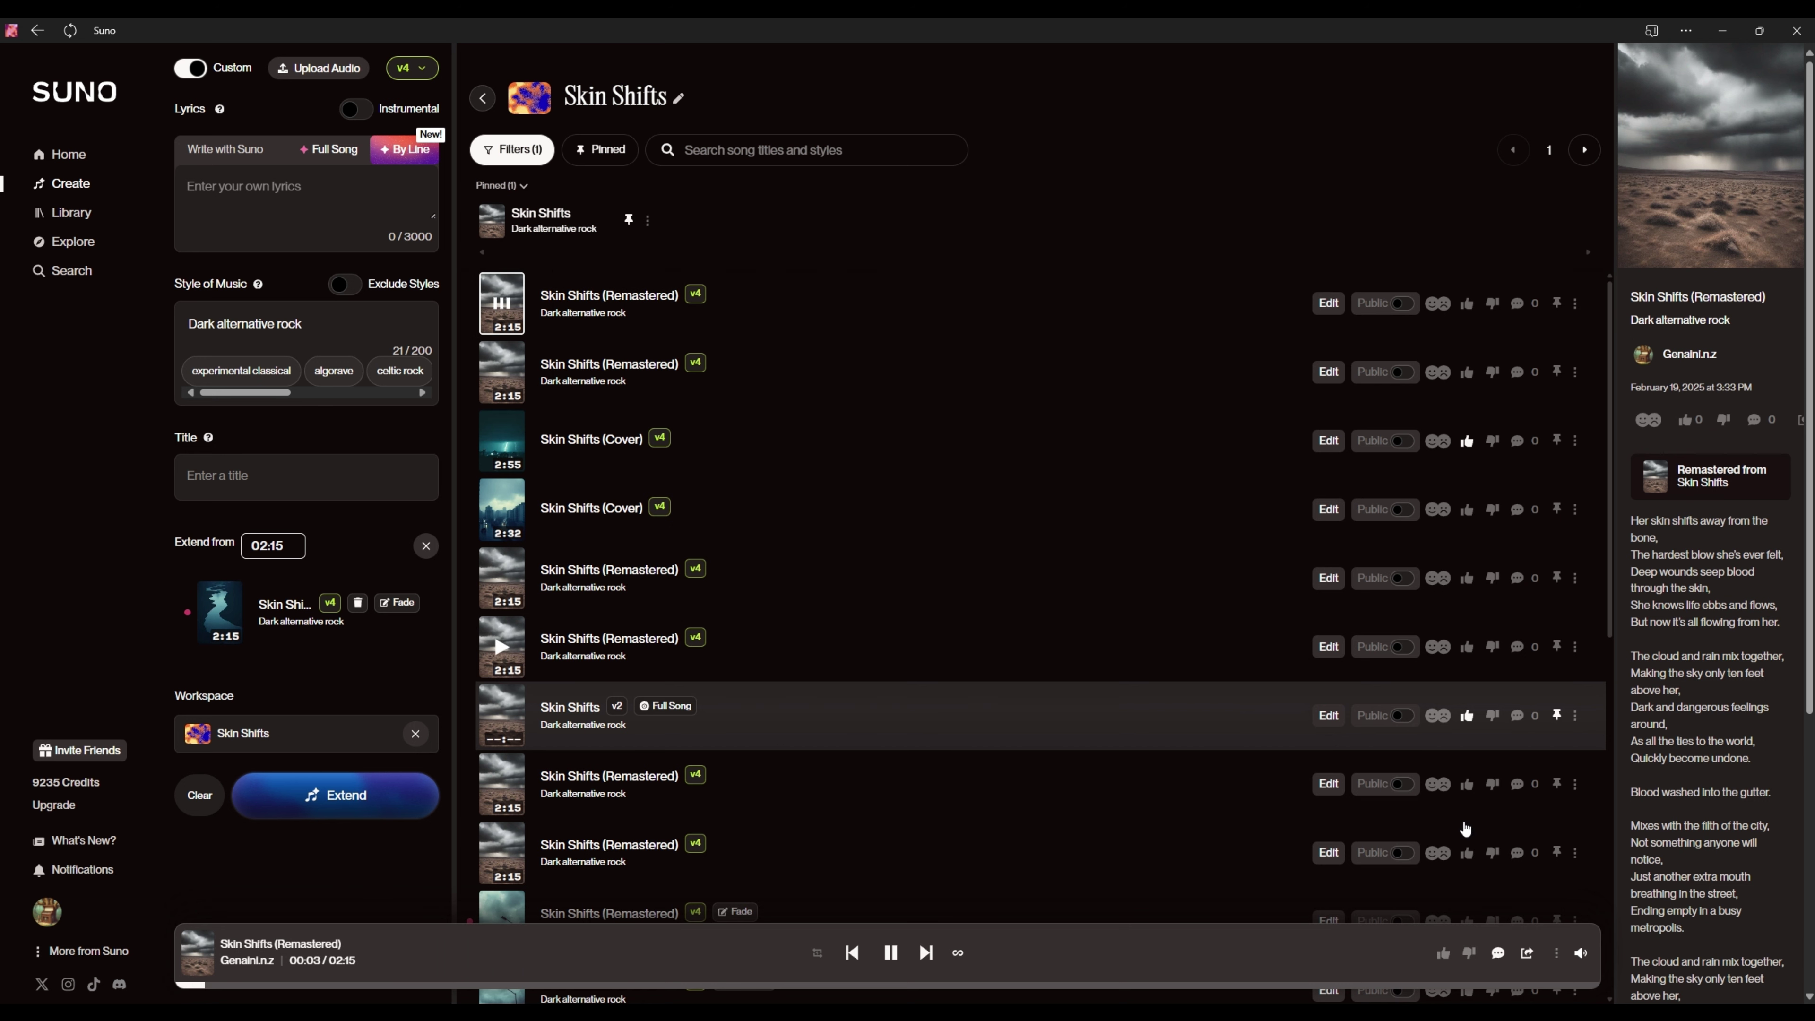
mouse_move(1580, 952)
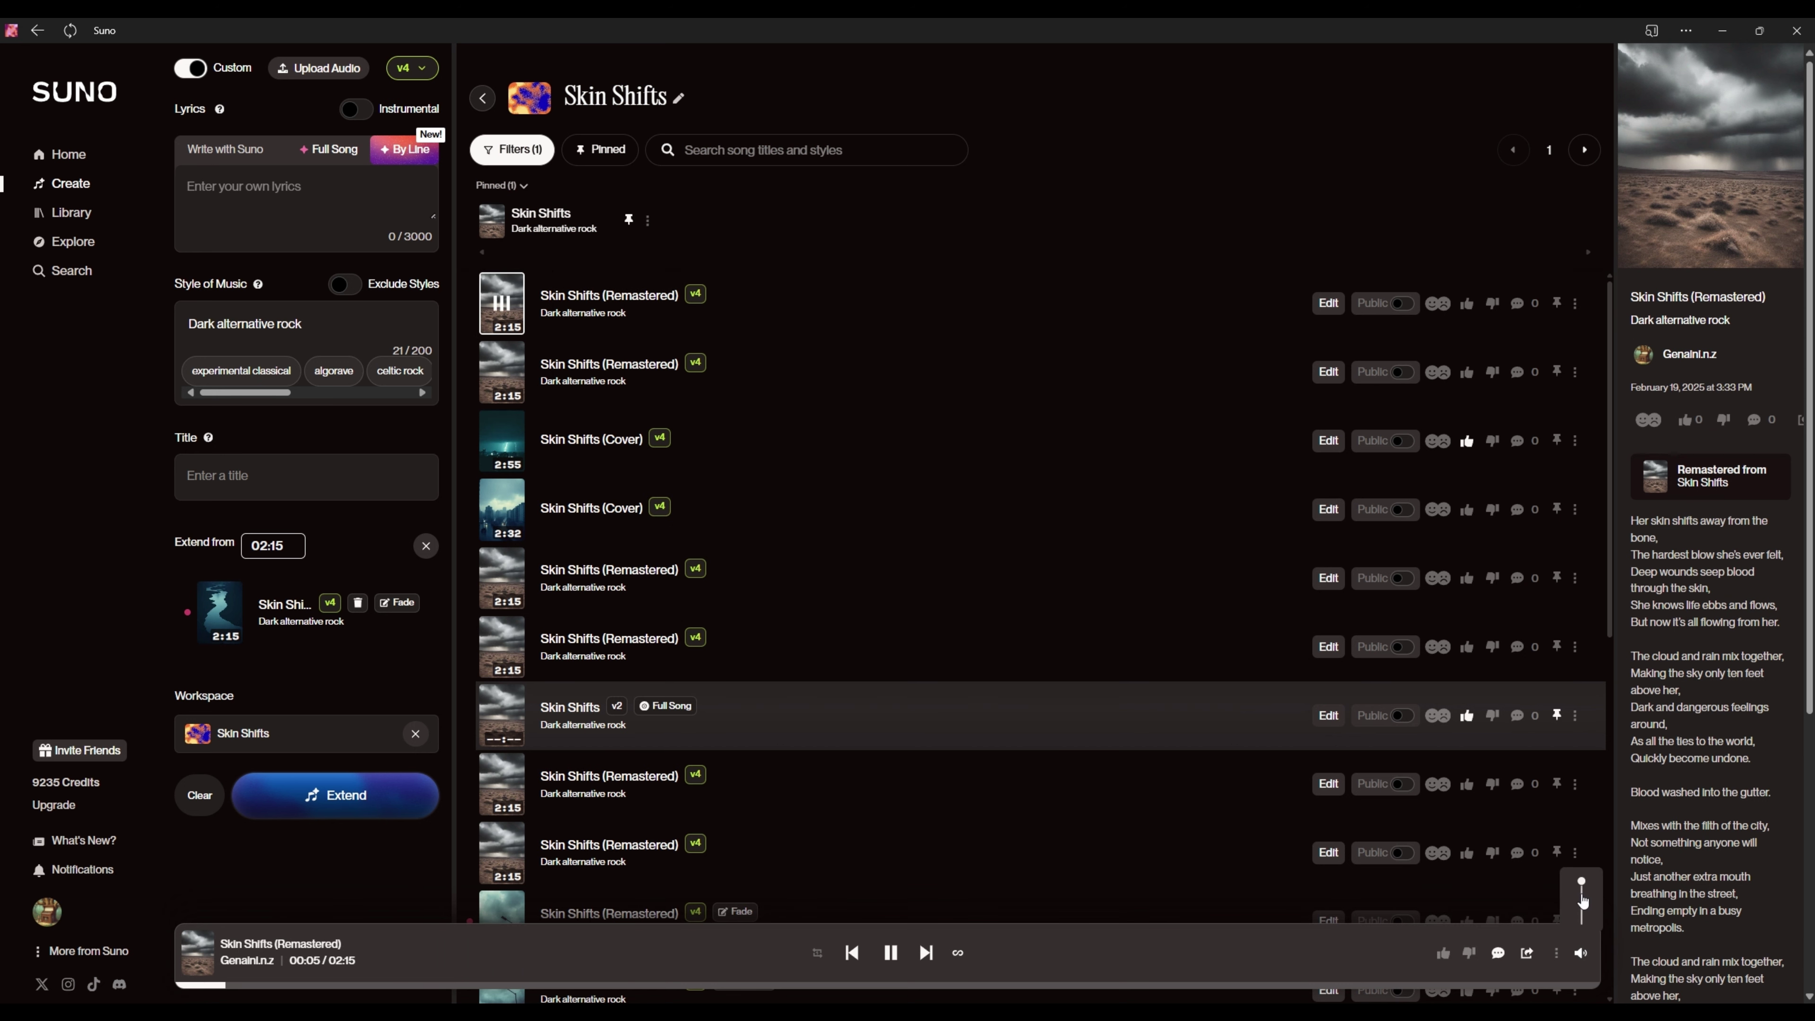
drag(1582, 885, 1583, 902)
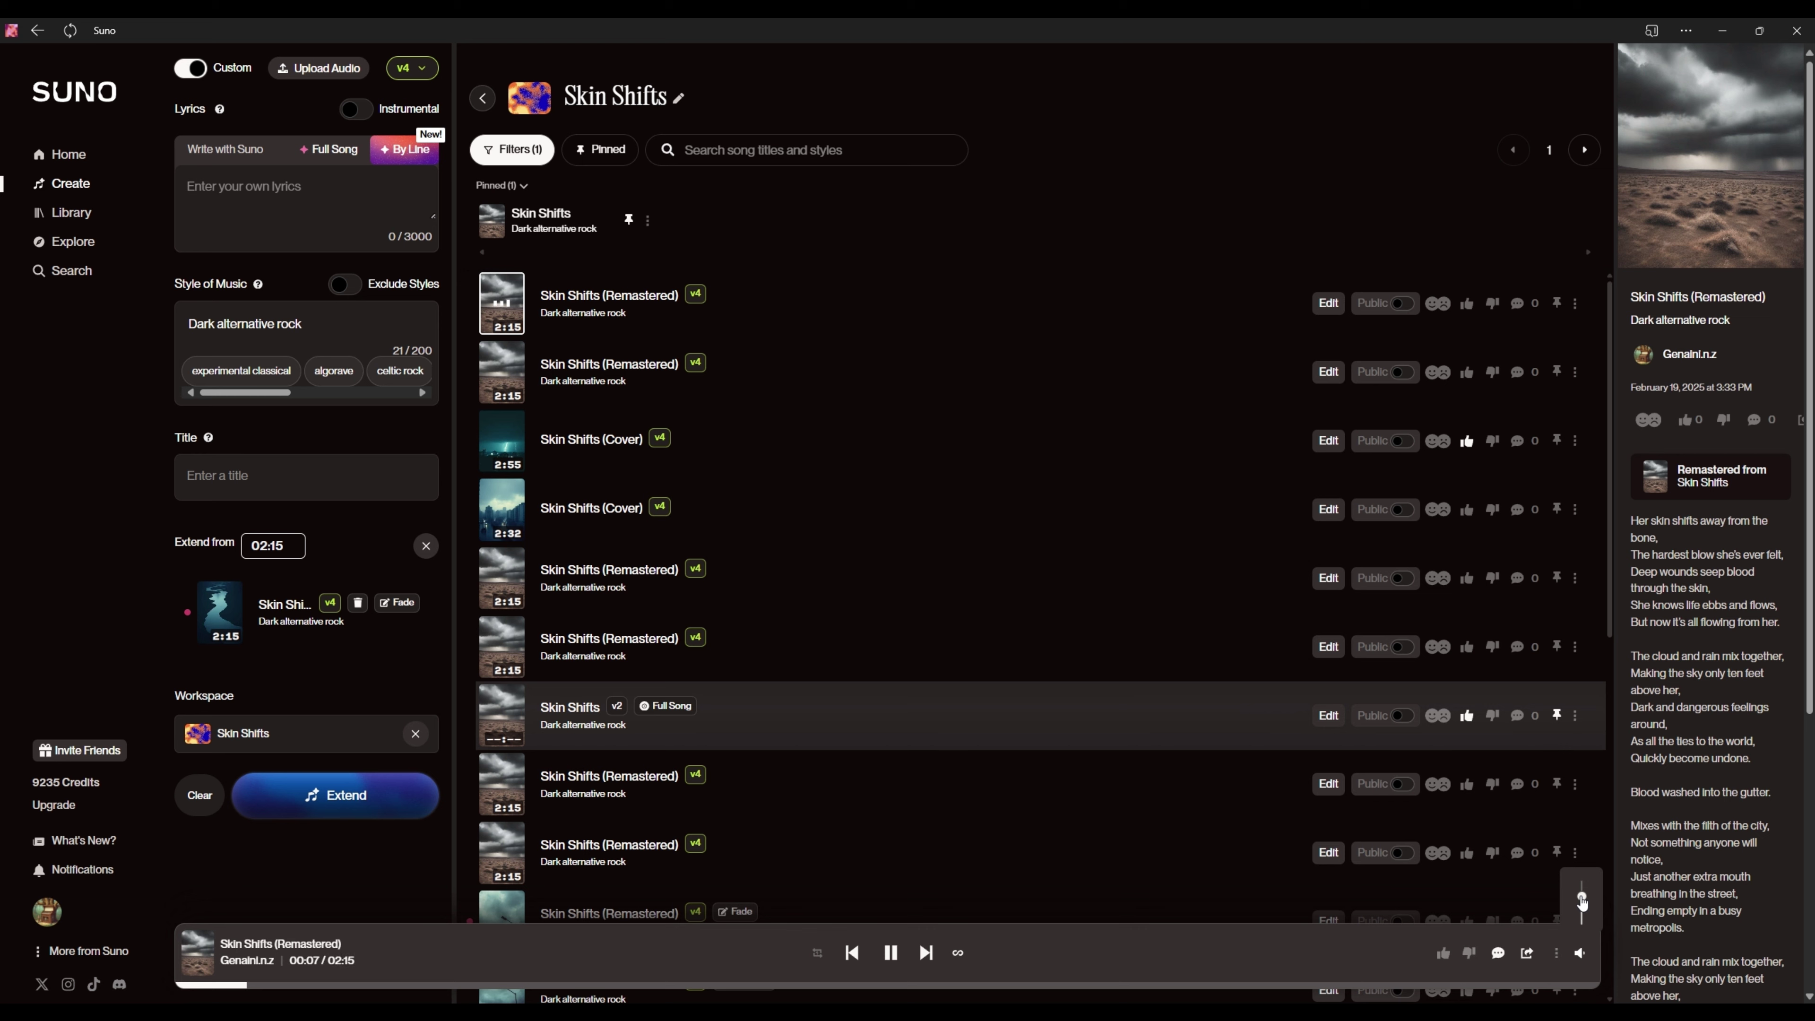
click(503, 304)
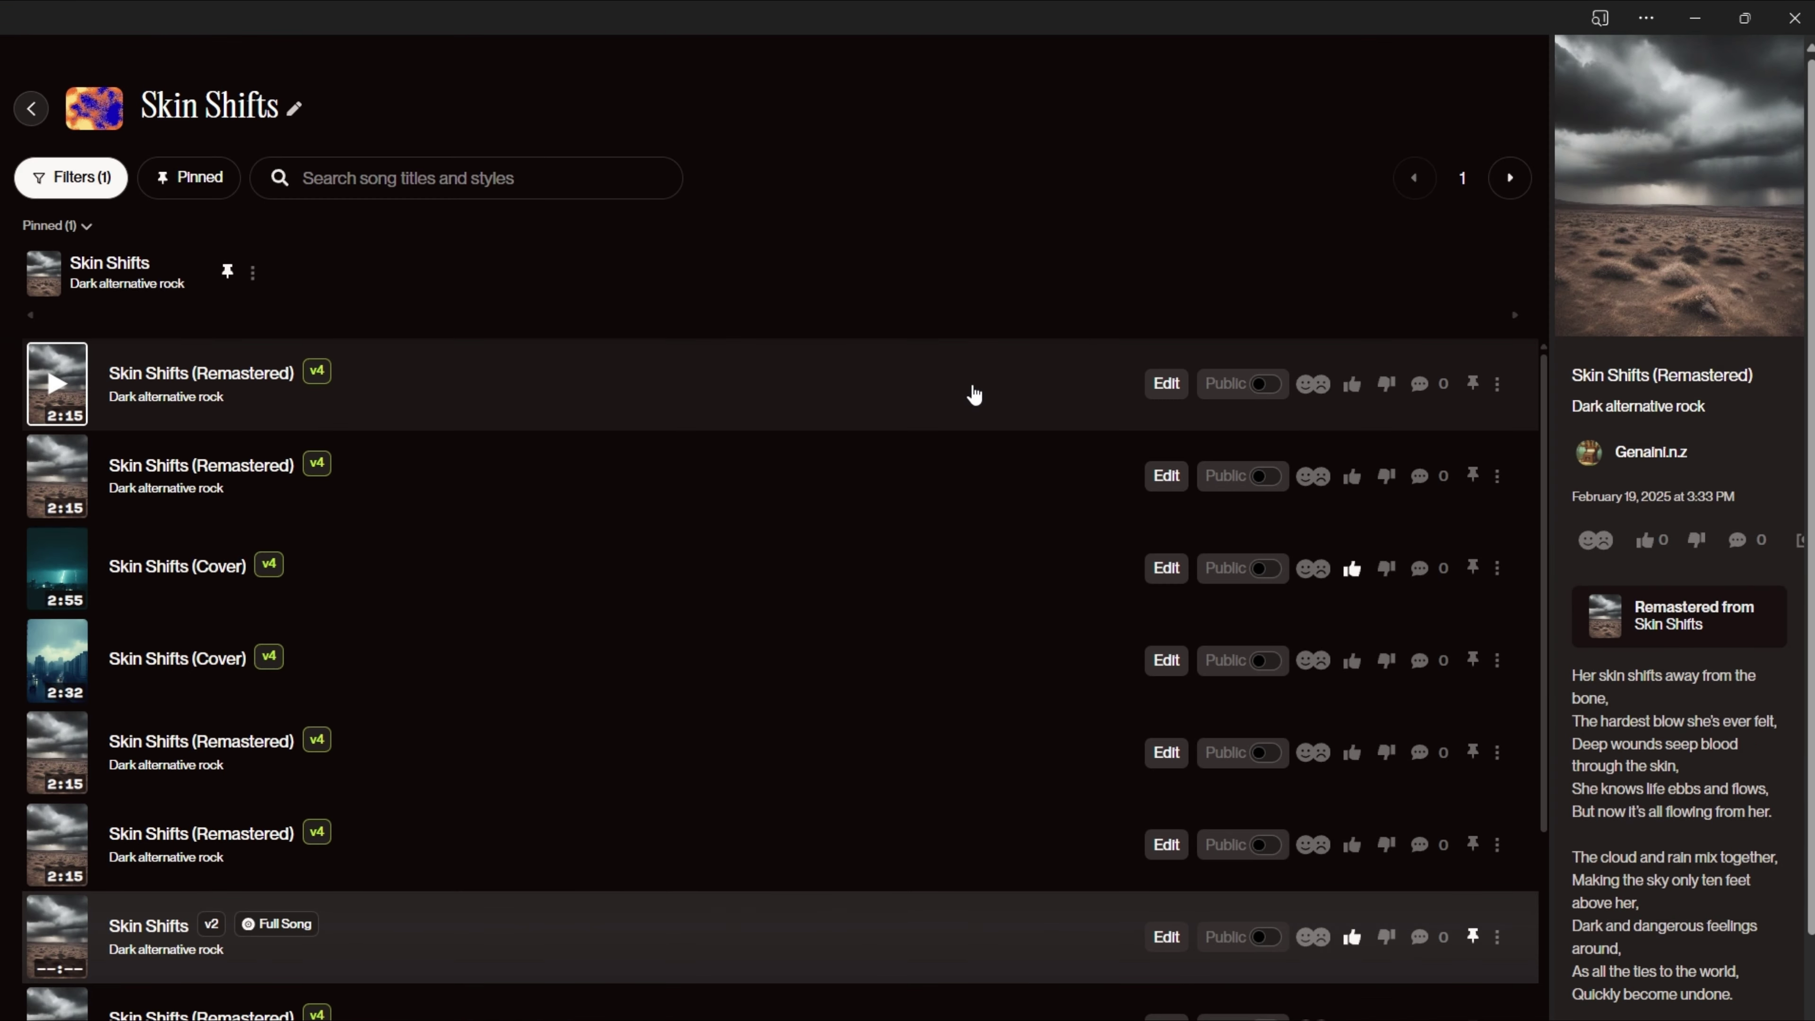
Open the first Skin Shifts (Remastered) track in the Replace Section editor.
click(1504, 396)
mouse_move(1501, 432)
mouse_move(1501, 477)
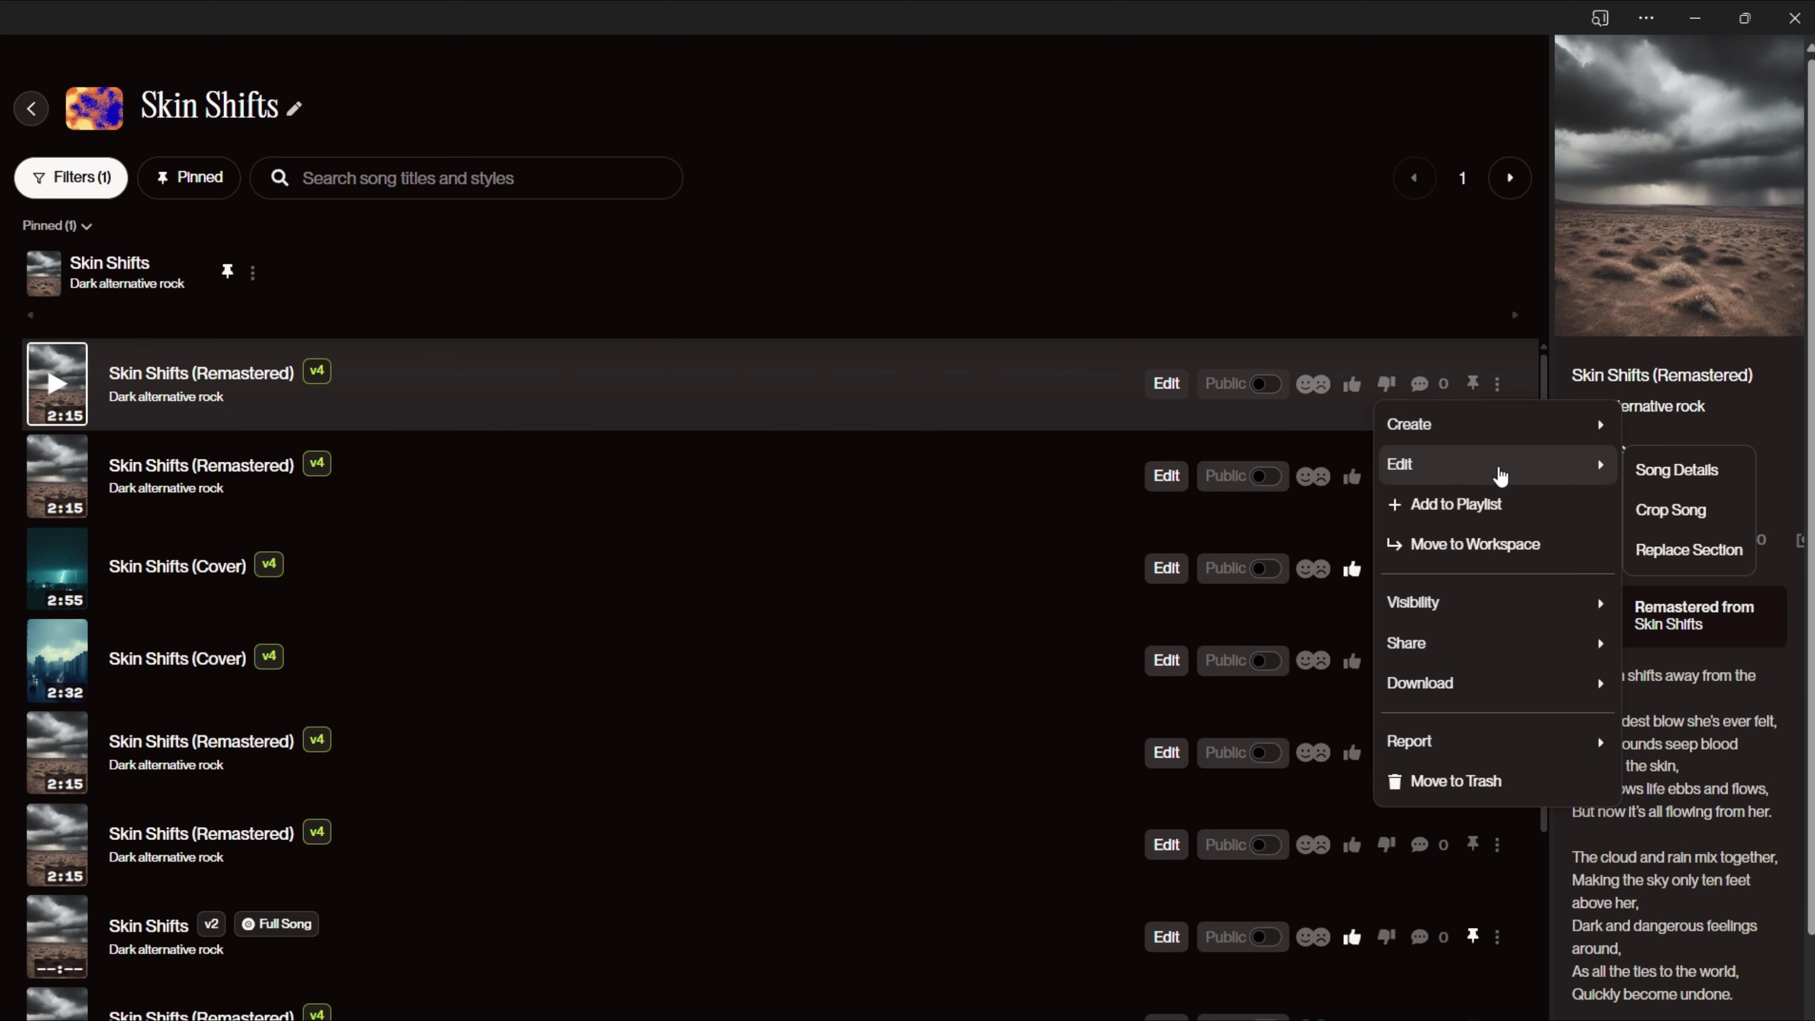
click(1701, 550)
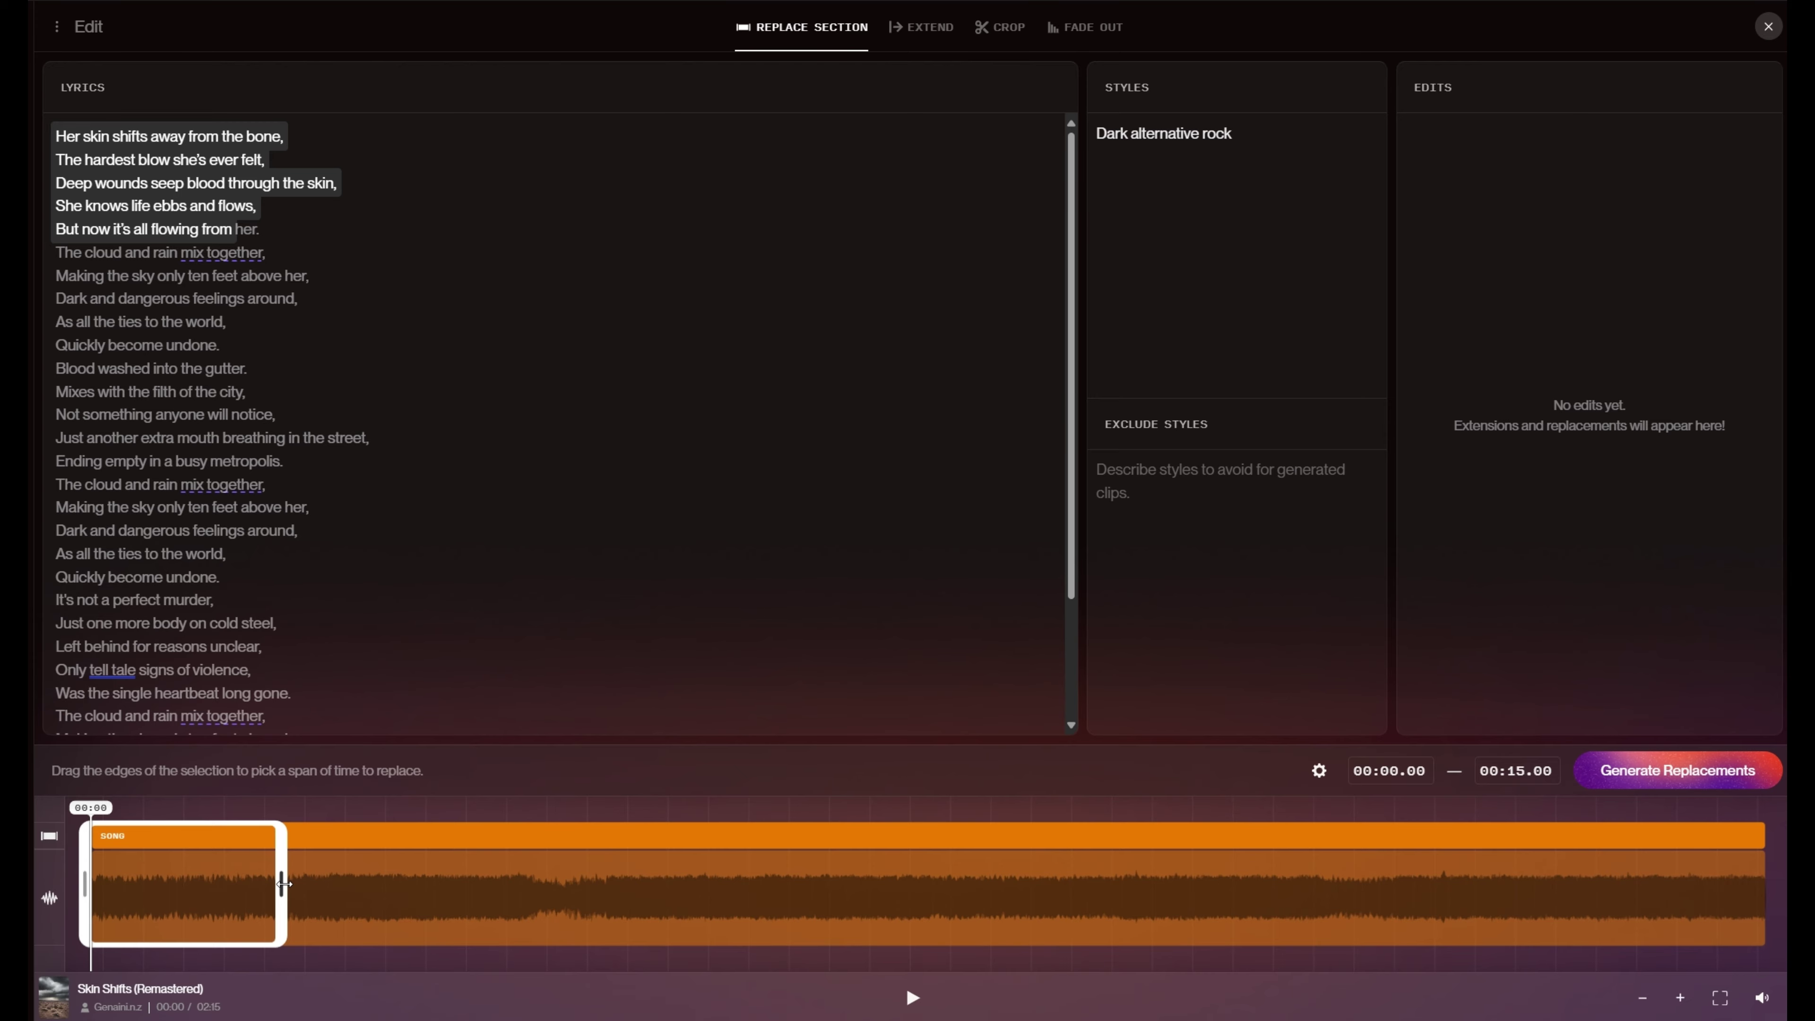
Adjust the replacement selection to span 00:09.62 to 00:15.79, covering the lines "She knows life ebbs and flows, But now it's all flowing from her.".
drag(282, 884, 132, 884)
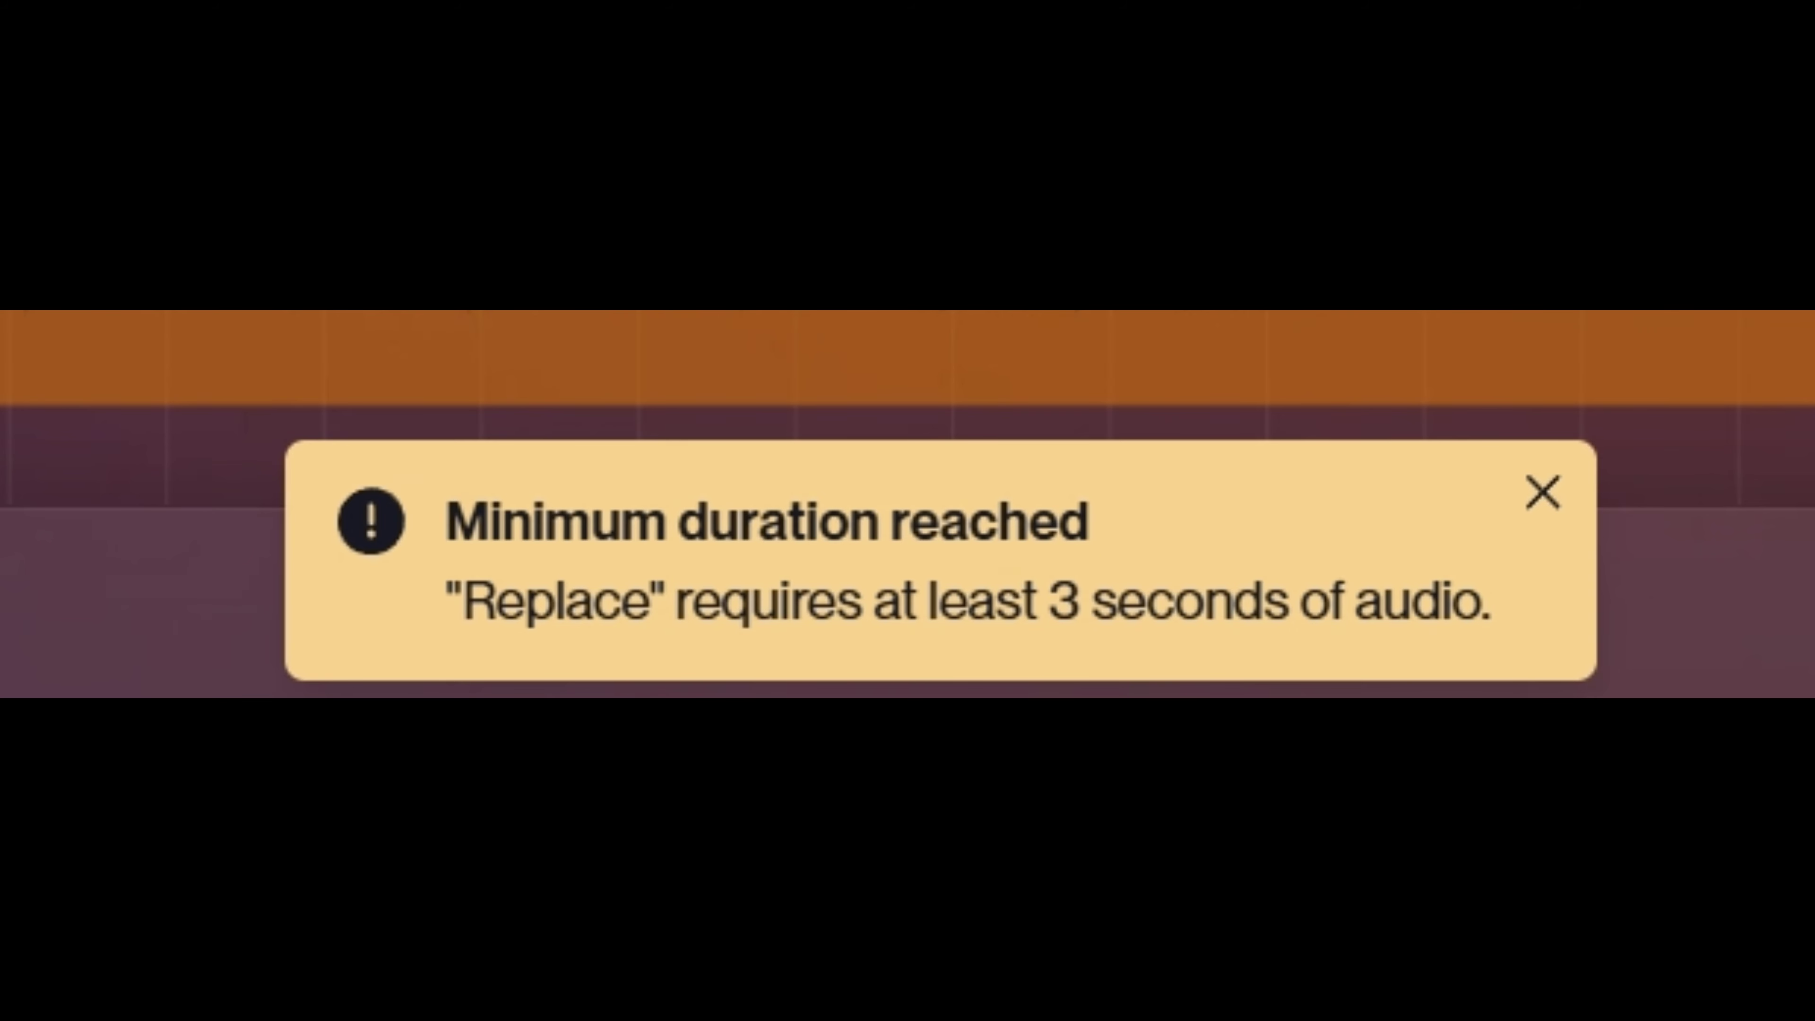
drag(106, 882, 121, 883)
drag(122, 882, 286, 887)
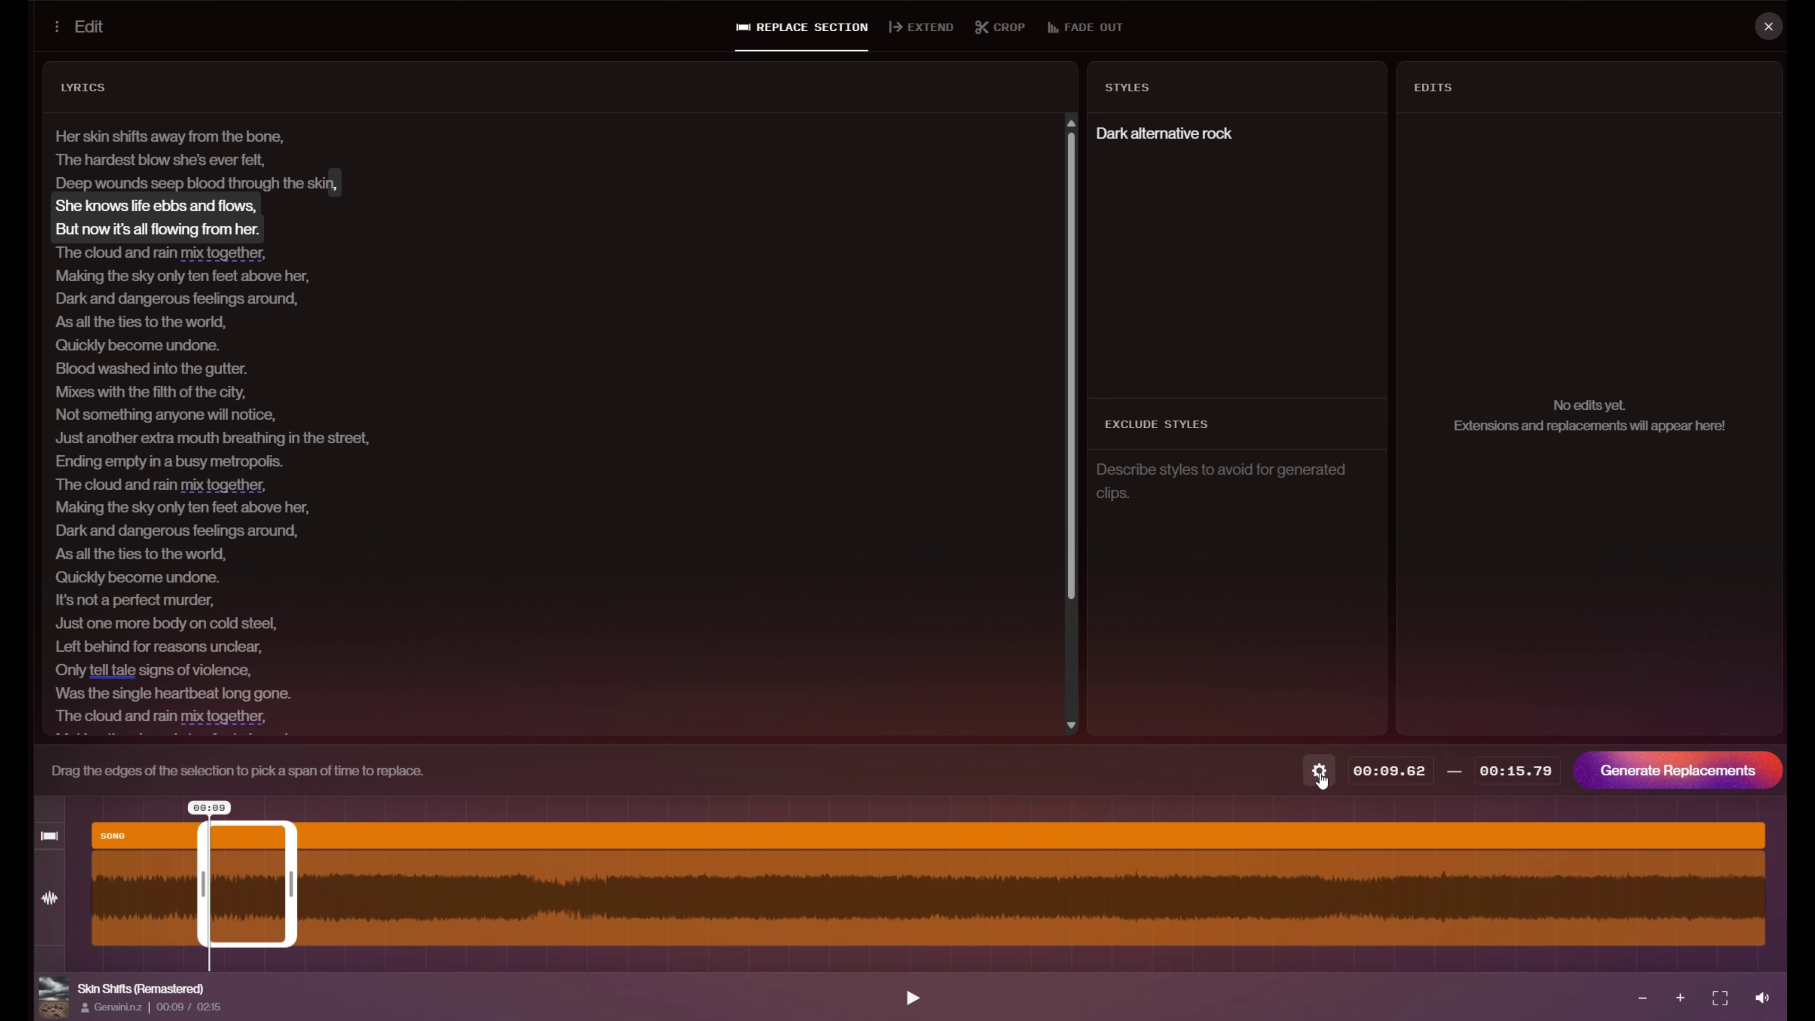
Enable manual lyrics replacement and generate replacements for the selected section, leaving the proposed new lyrics as they are.
click(1319, 772)
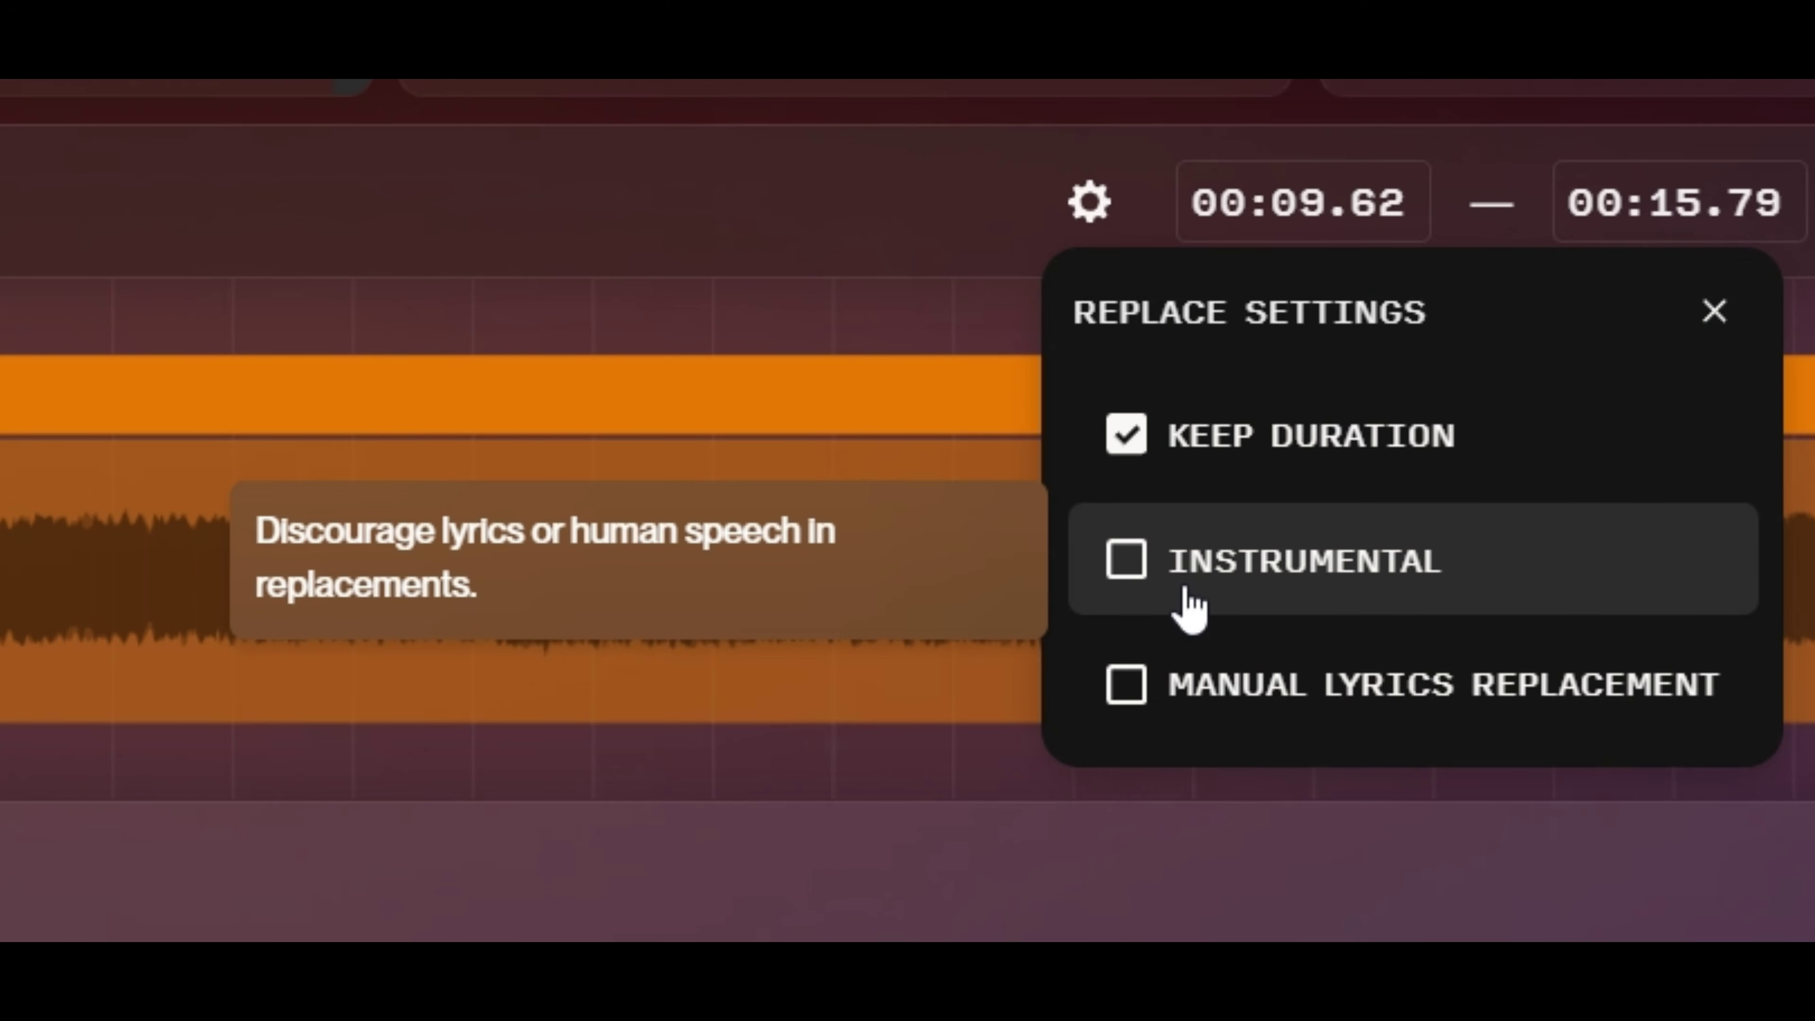
click(1201, 687)
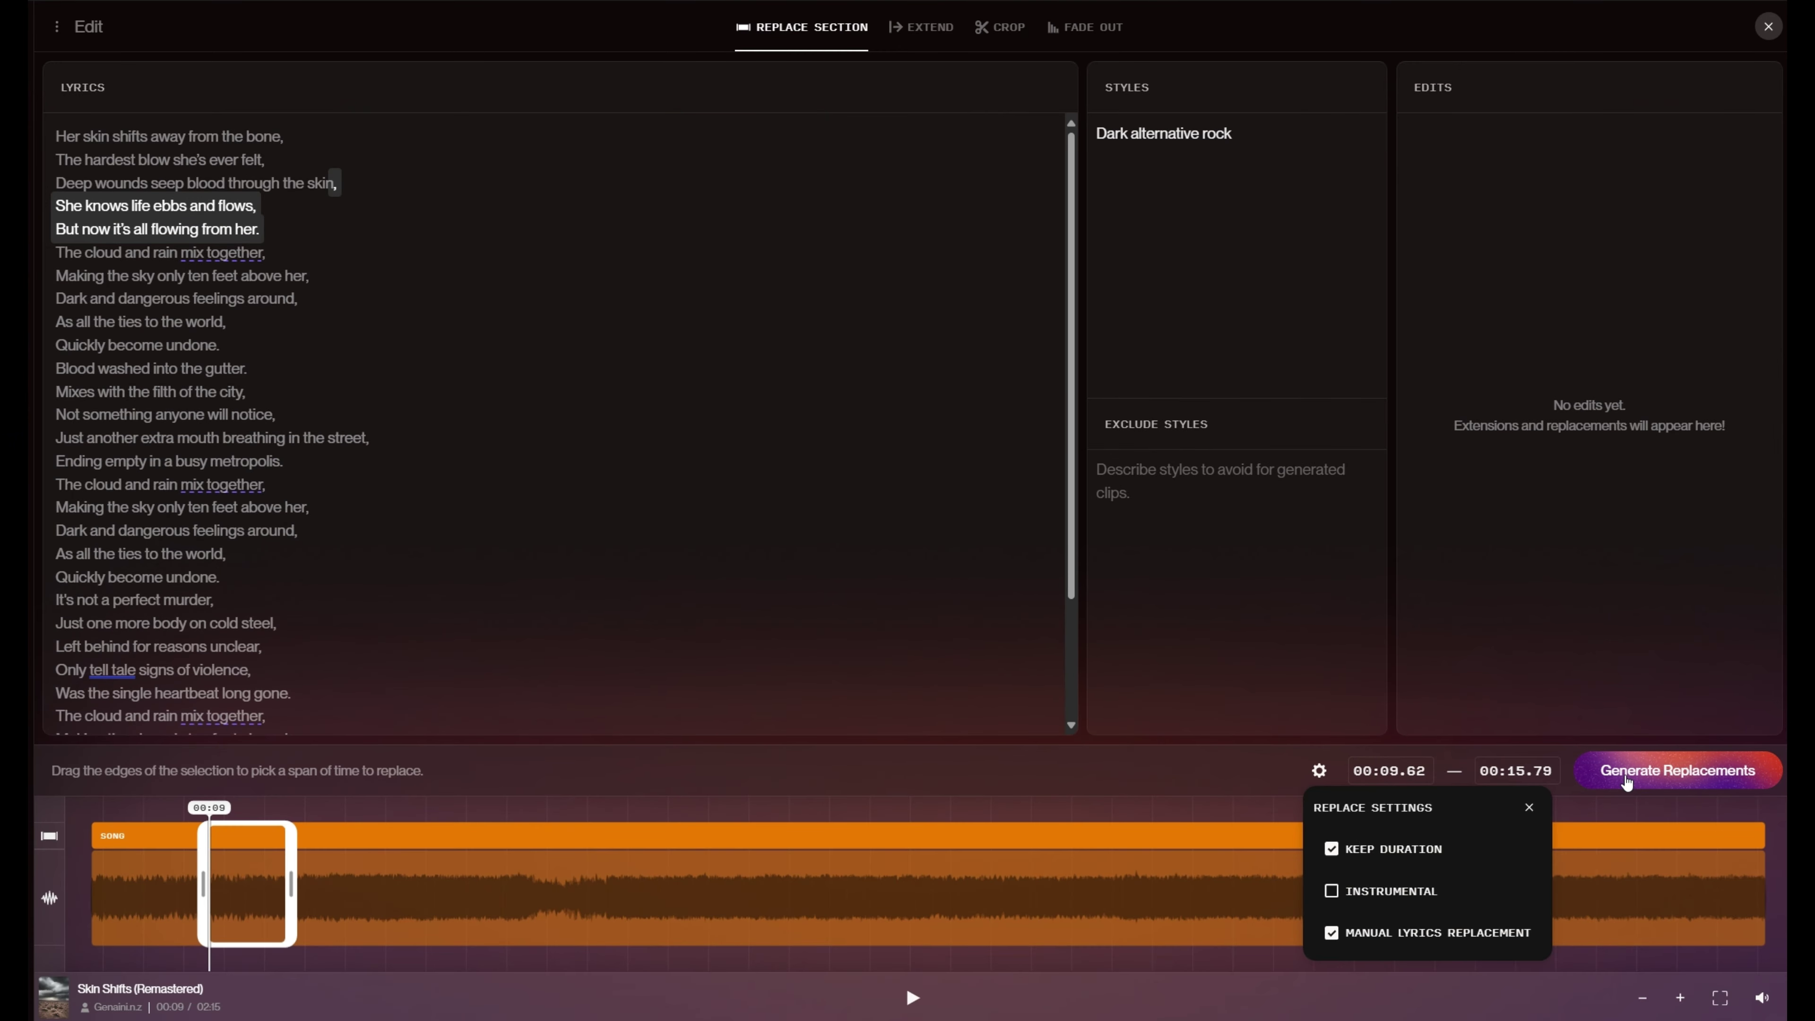
click(1626, 779)
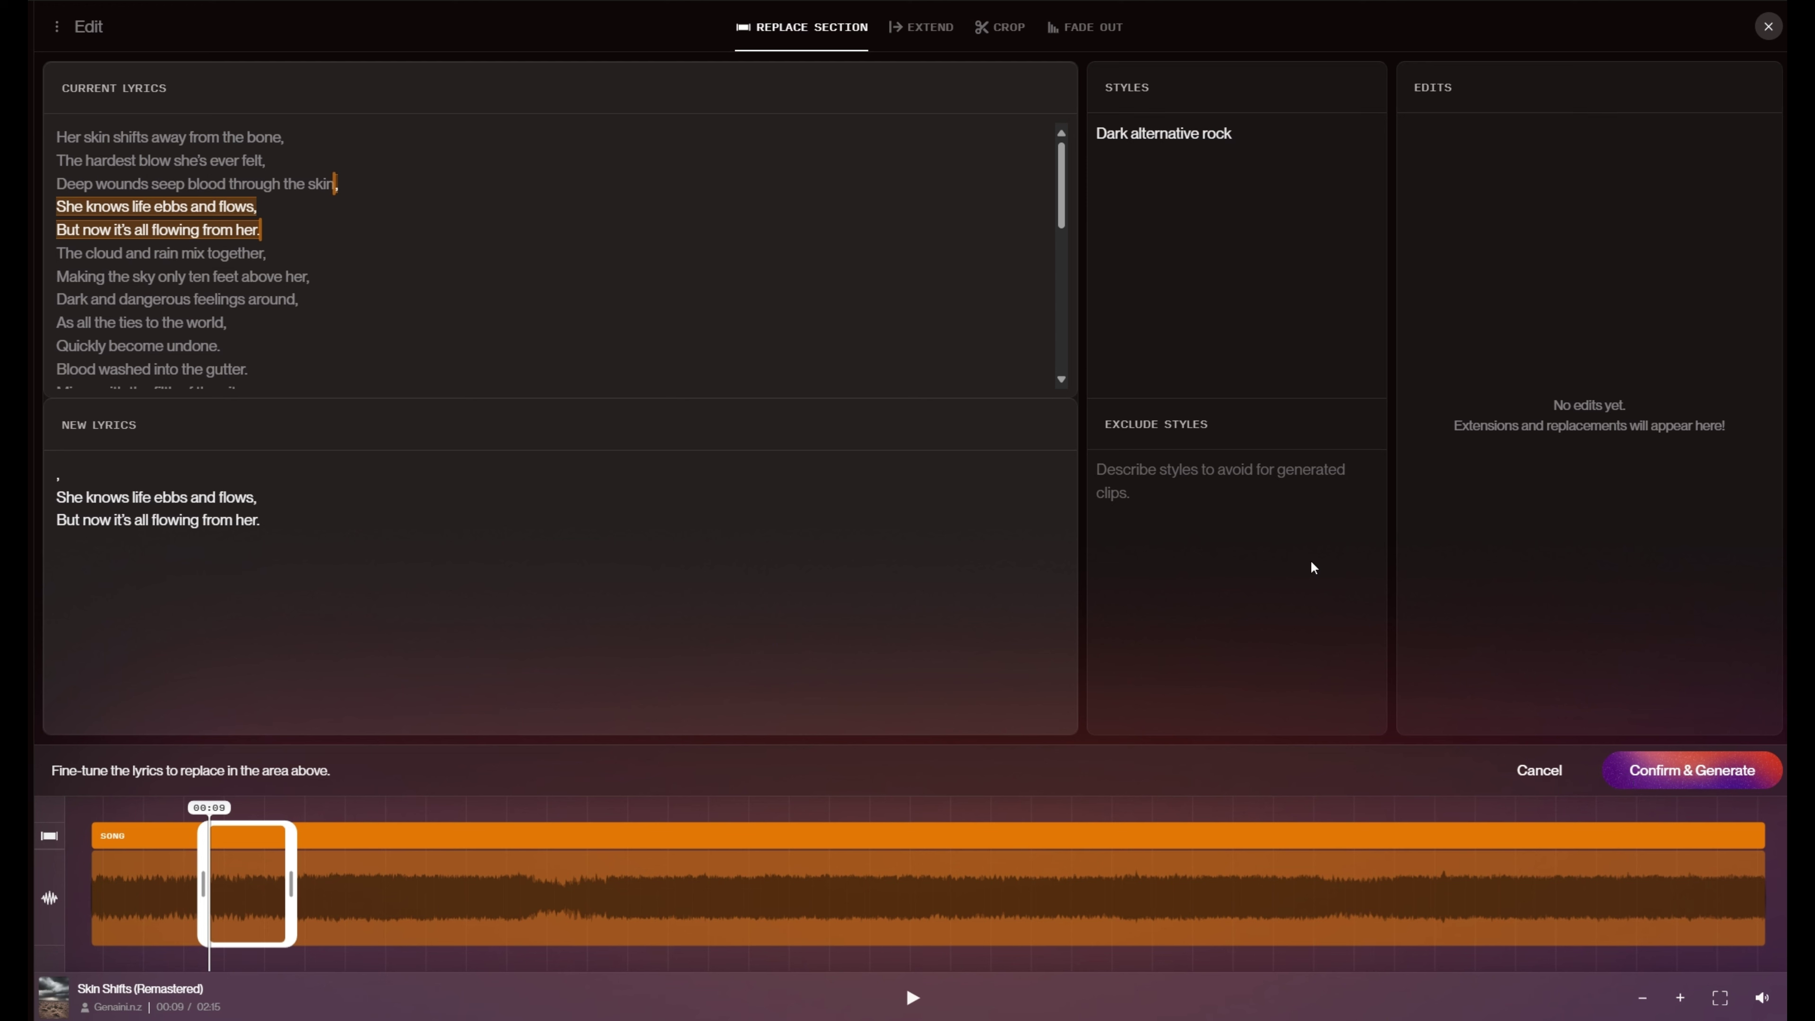
mouse_move(201, 222)
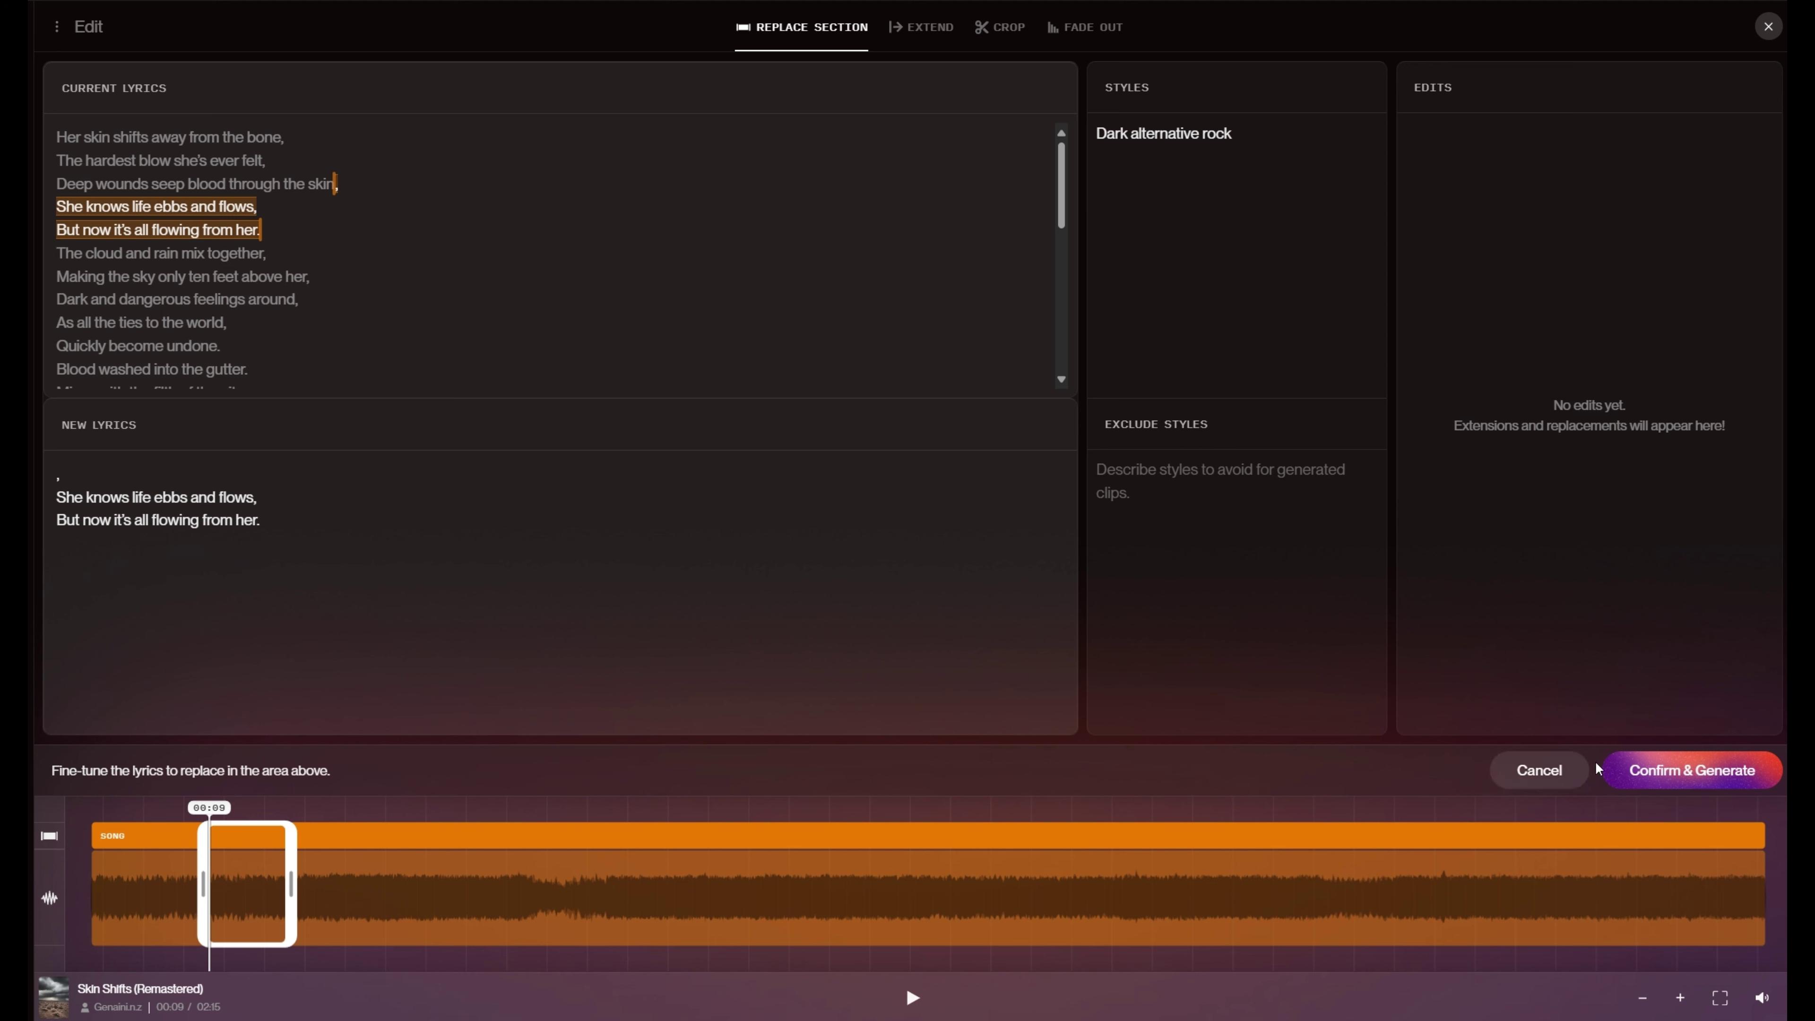
click(1688, 770)
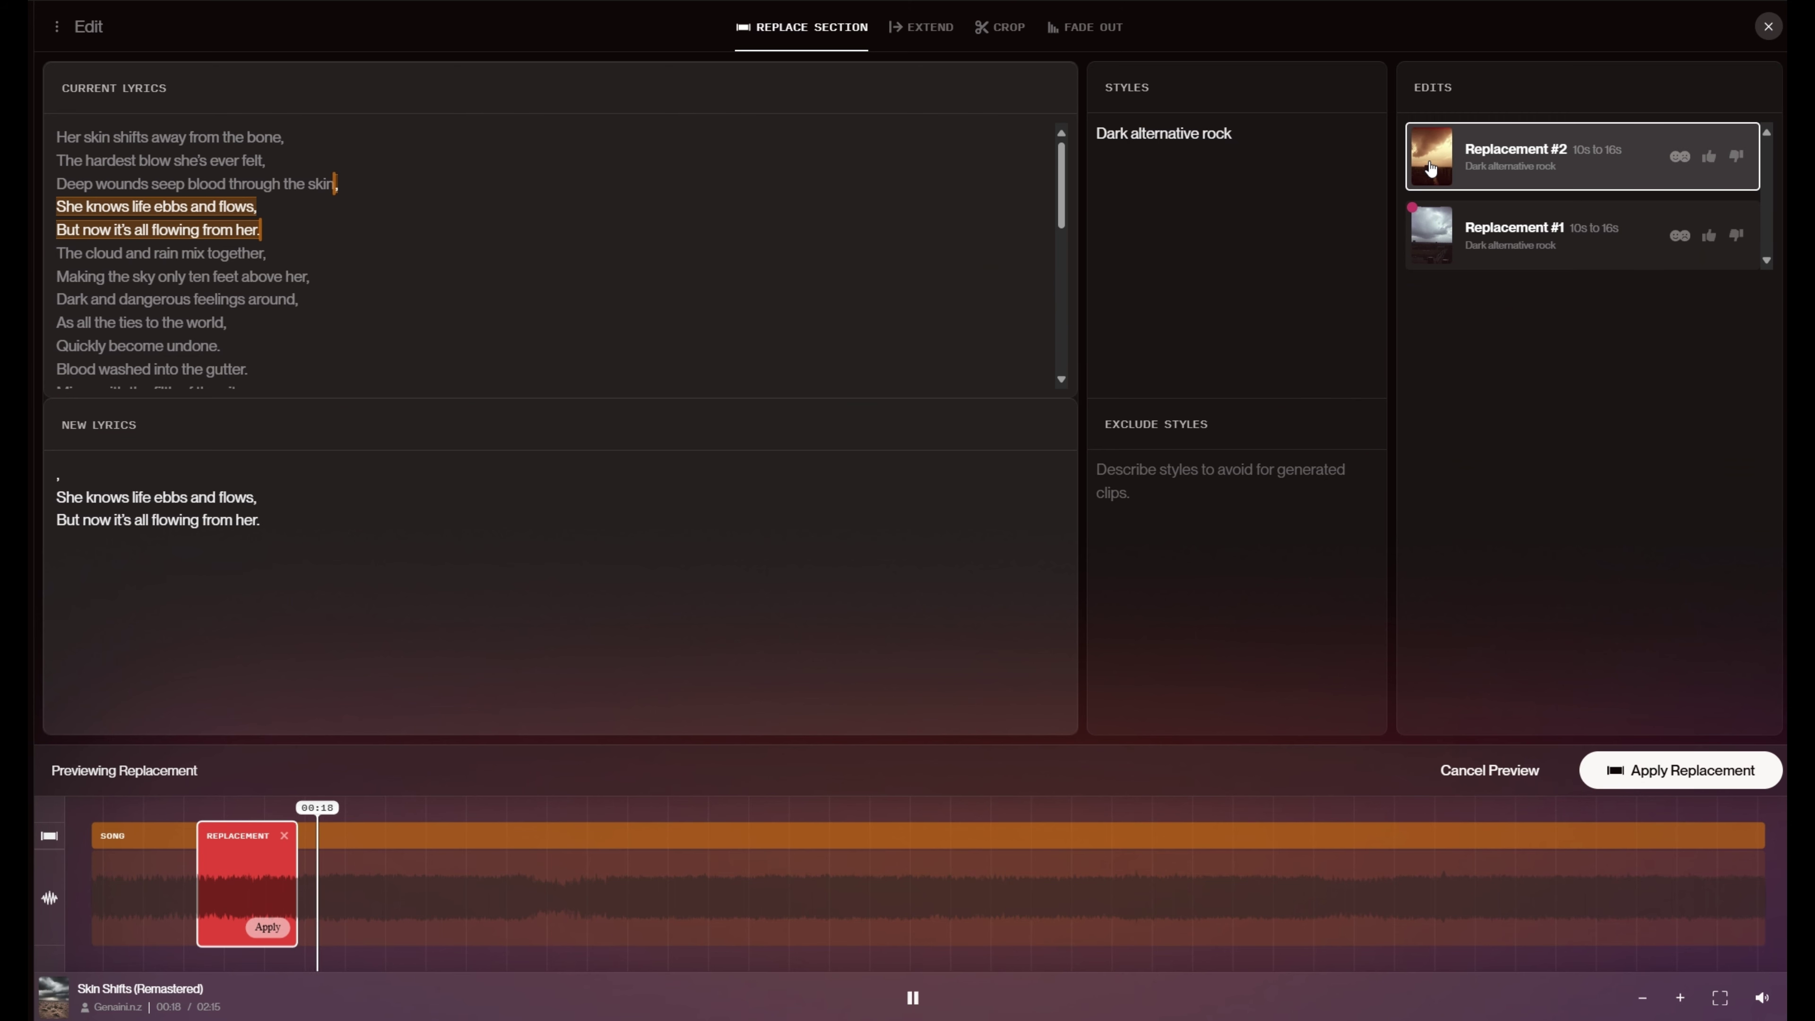
Finish previewing Replacement #2, listen to Replacement #1, and stop its preview.
click(1431, 169)
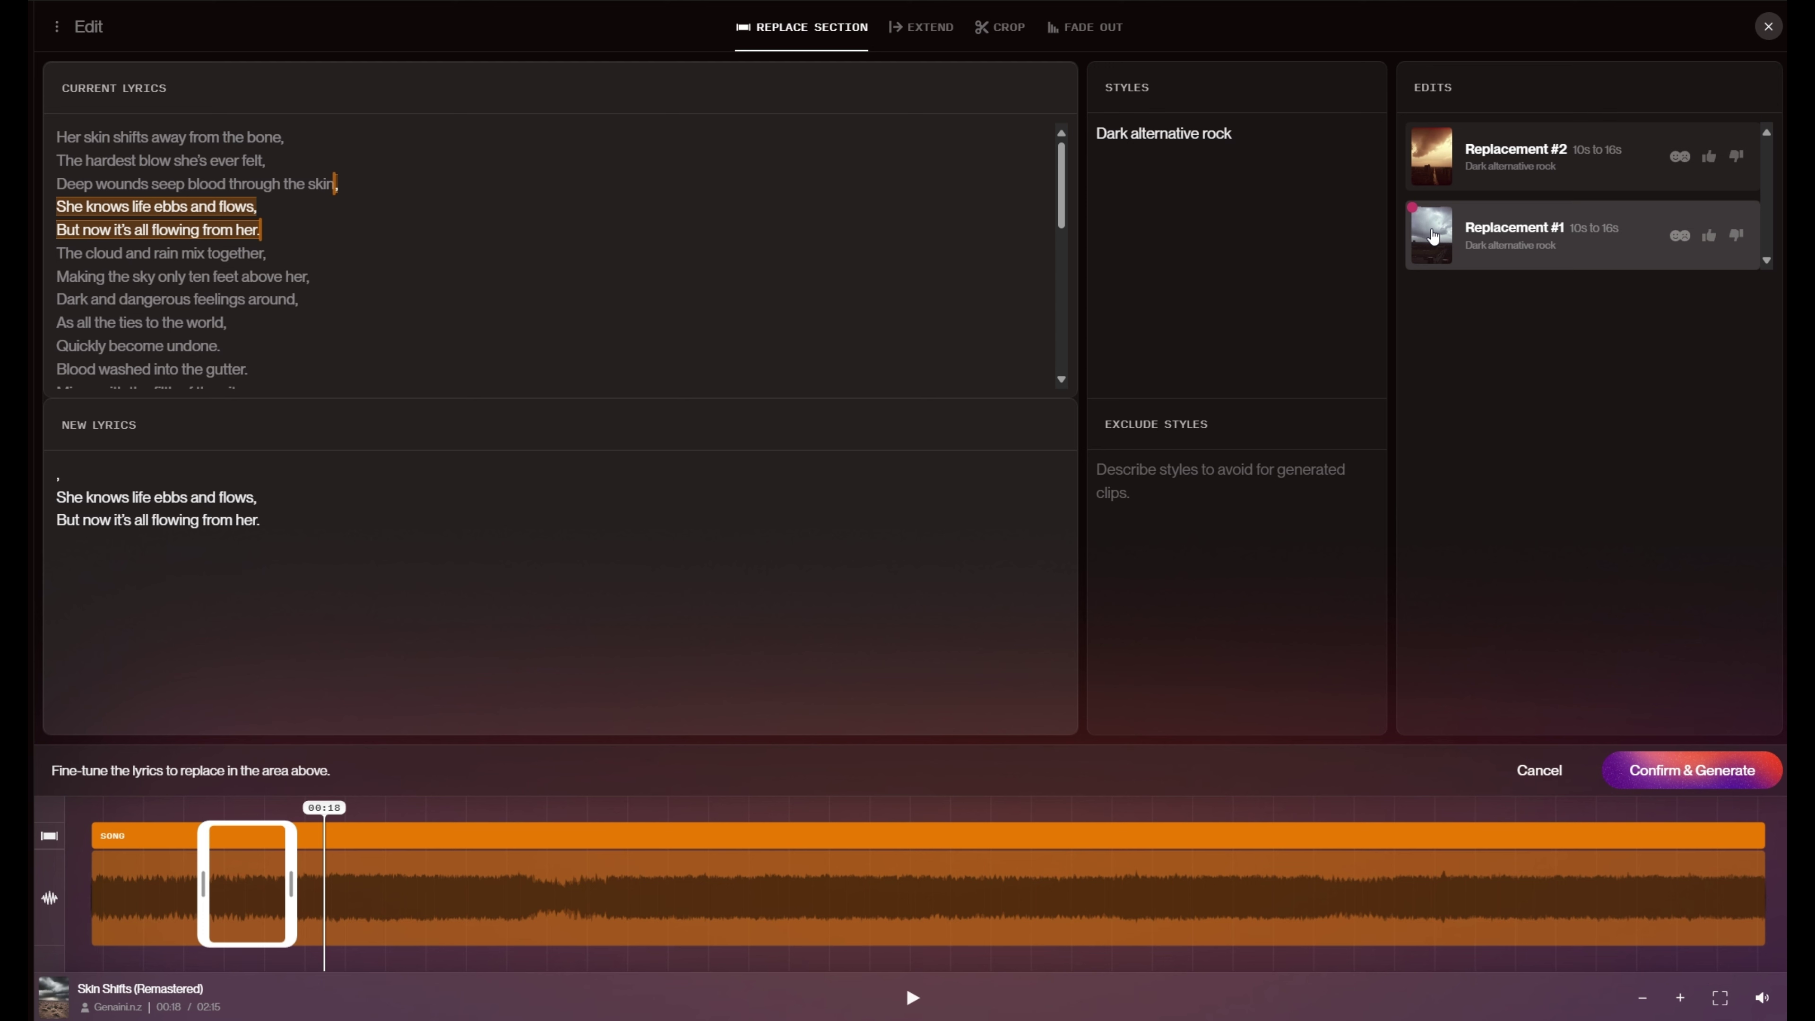
click(1433, 236)
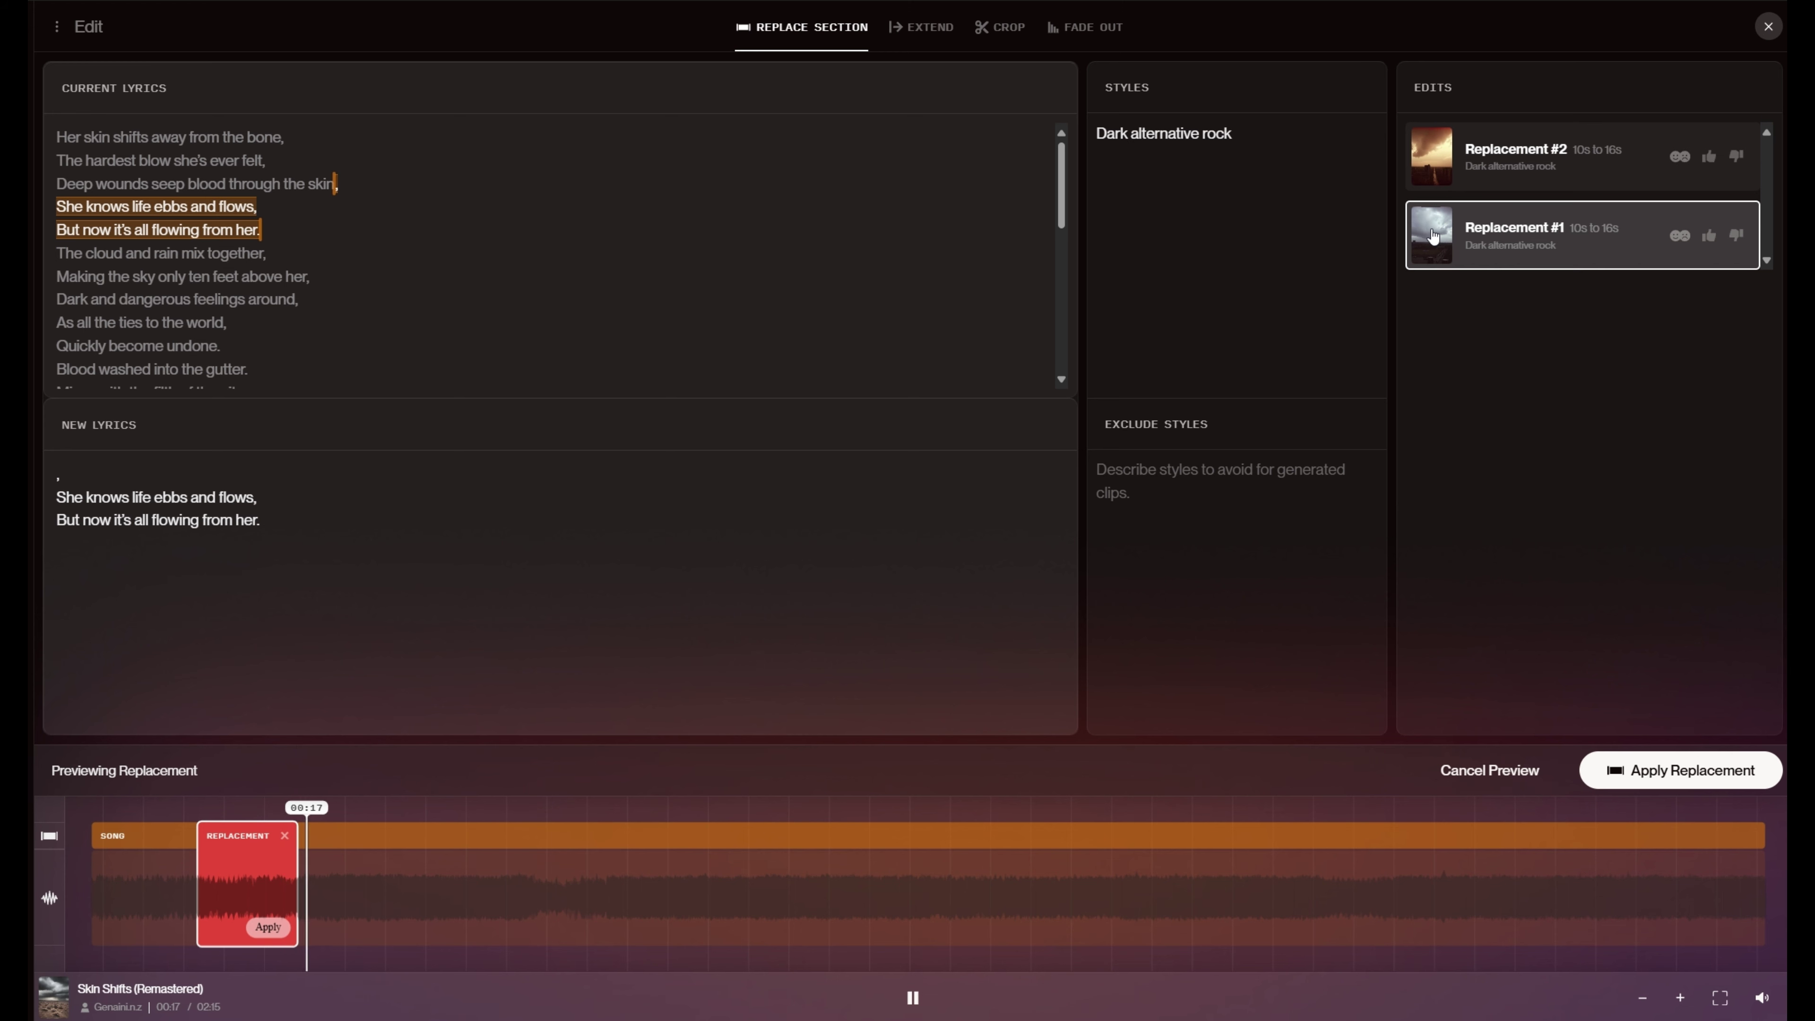
click(1432, 236)
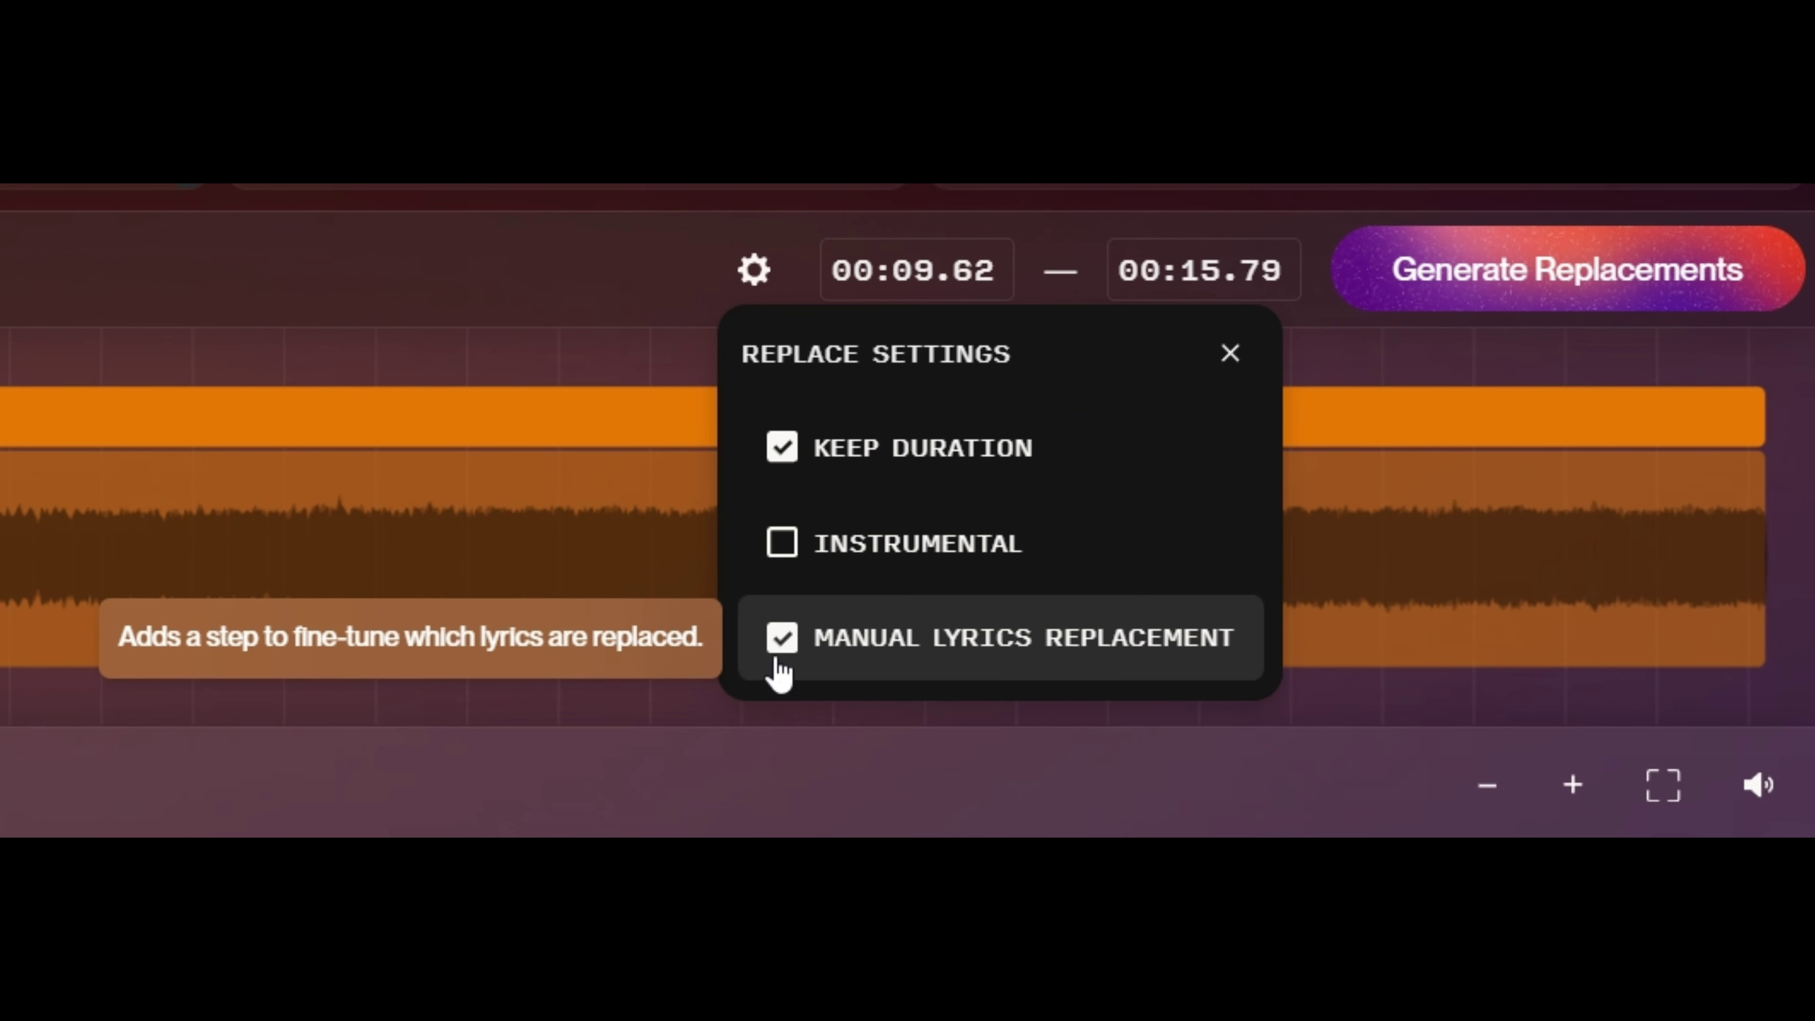
Turn off manual lyrics replacement and generate another set of replacements for the same section.
click(782, 642)
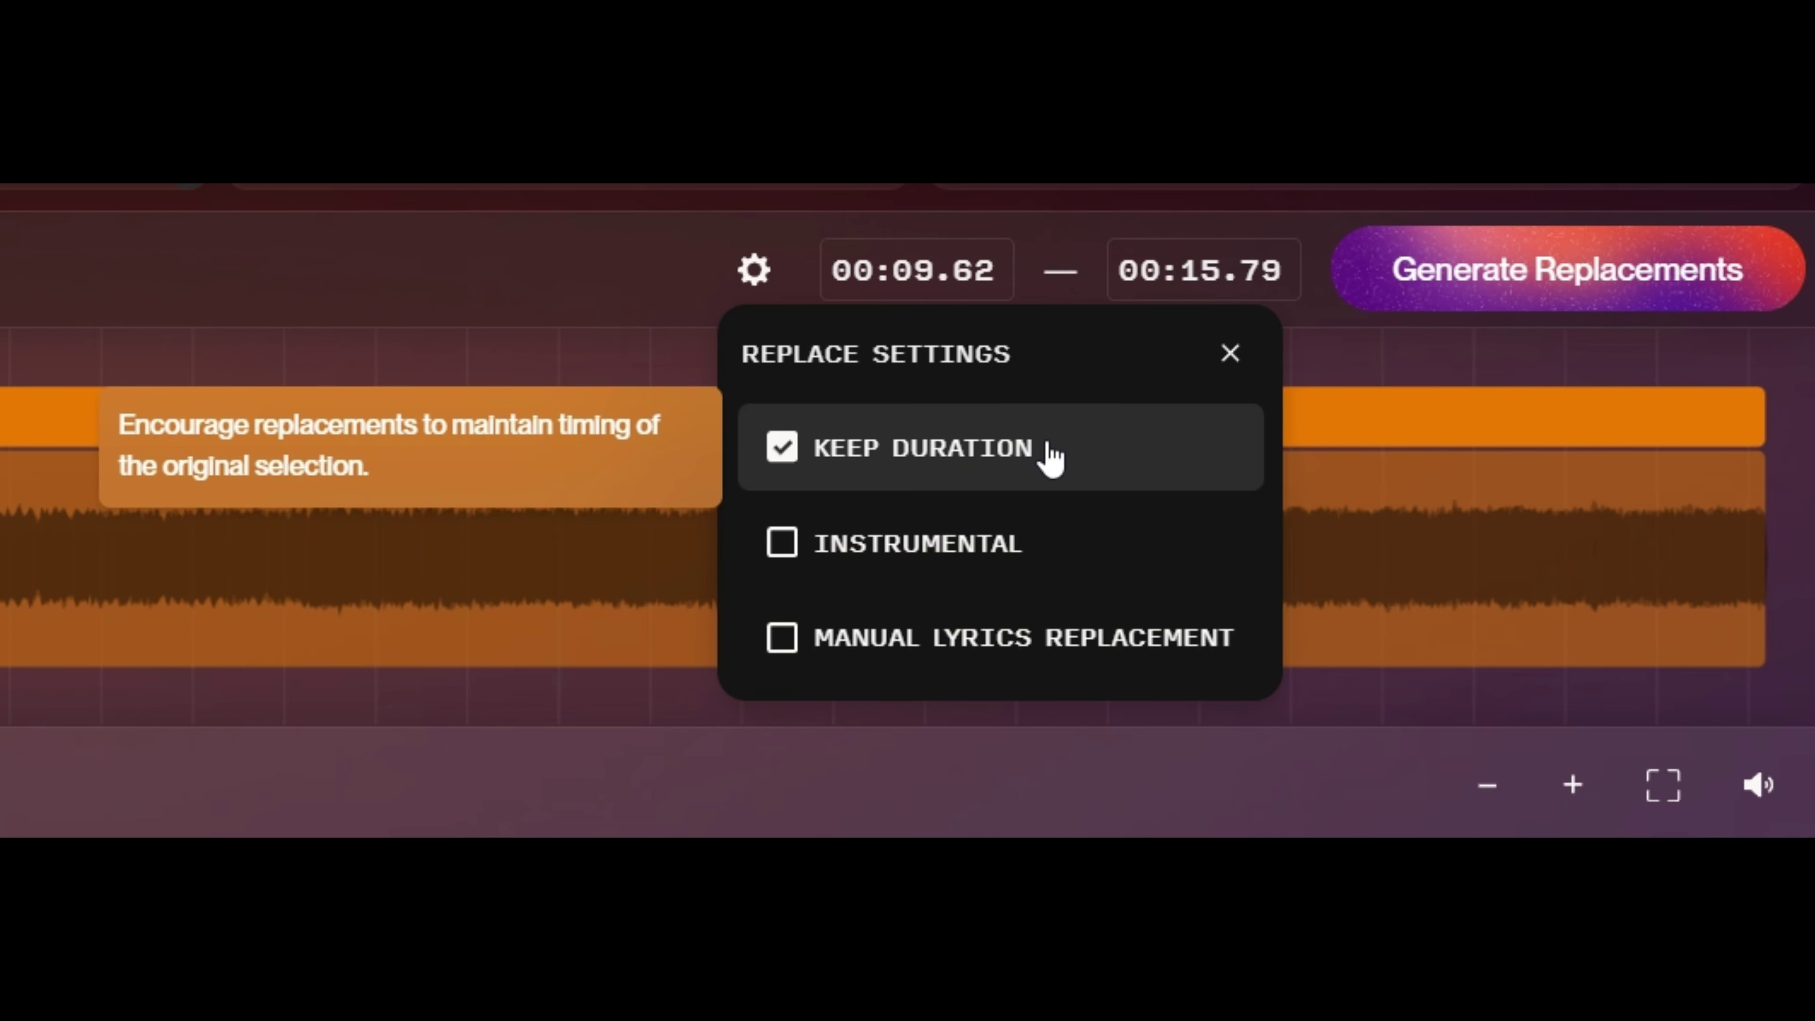
click(1509, 270)
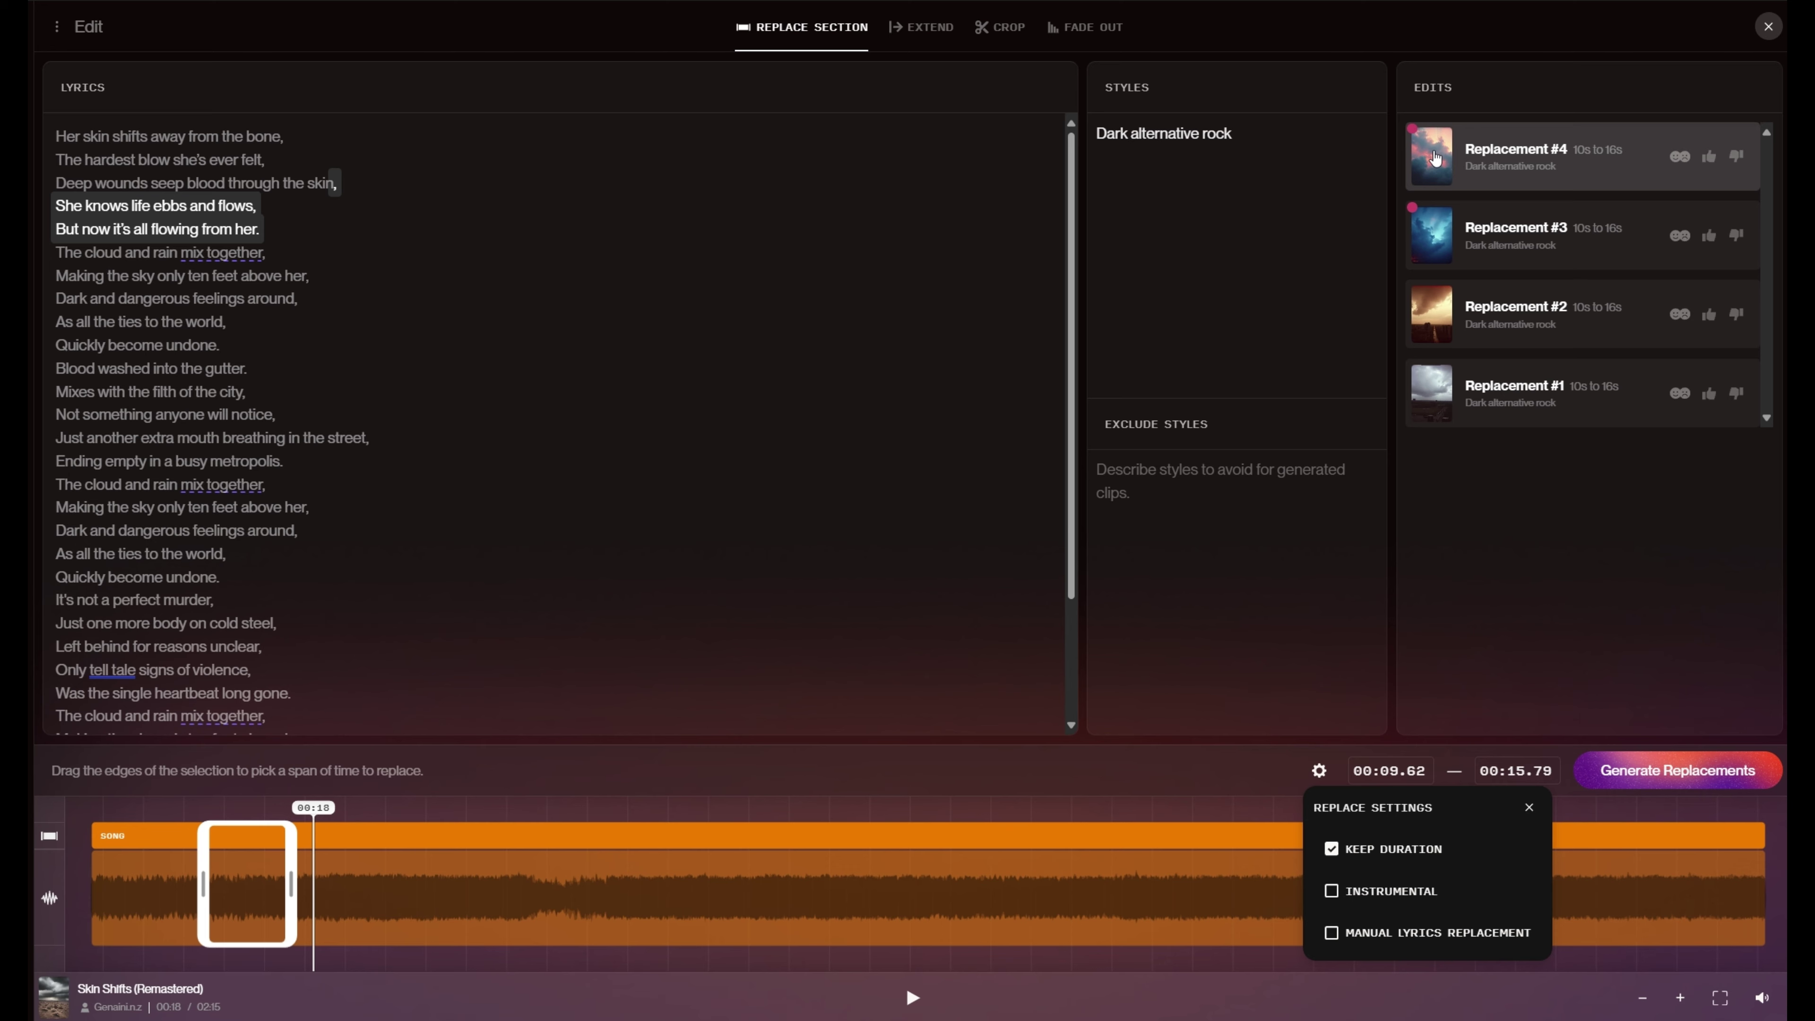
Preview Replacement #4 and Replacement #3 to compare them, and stop playback.
click(1435, 158)
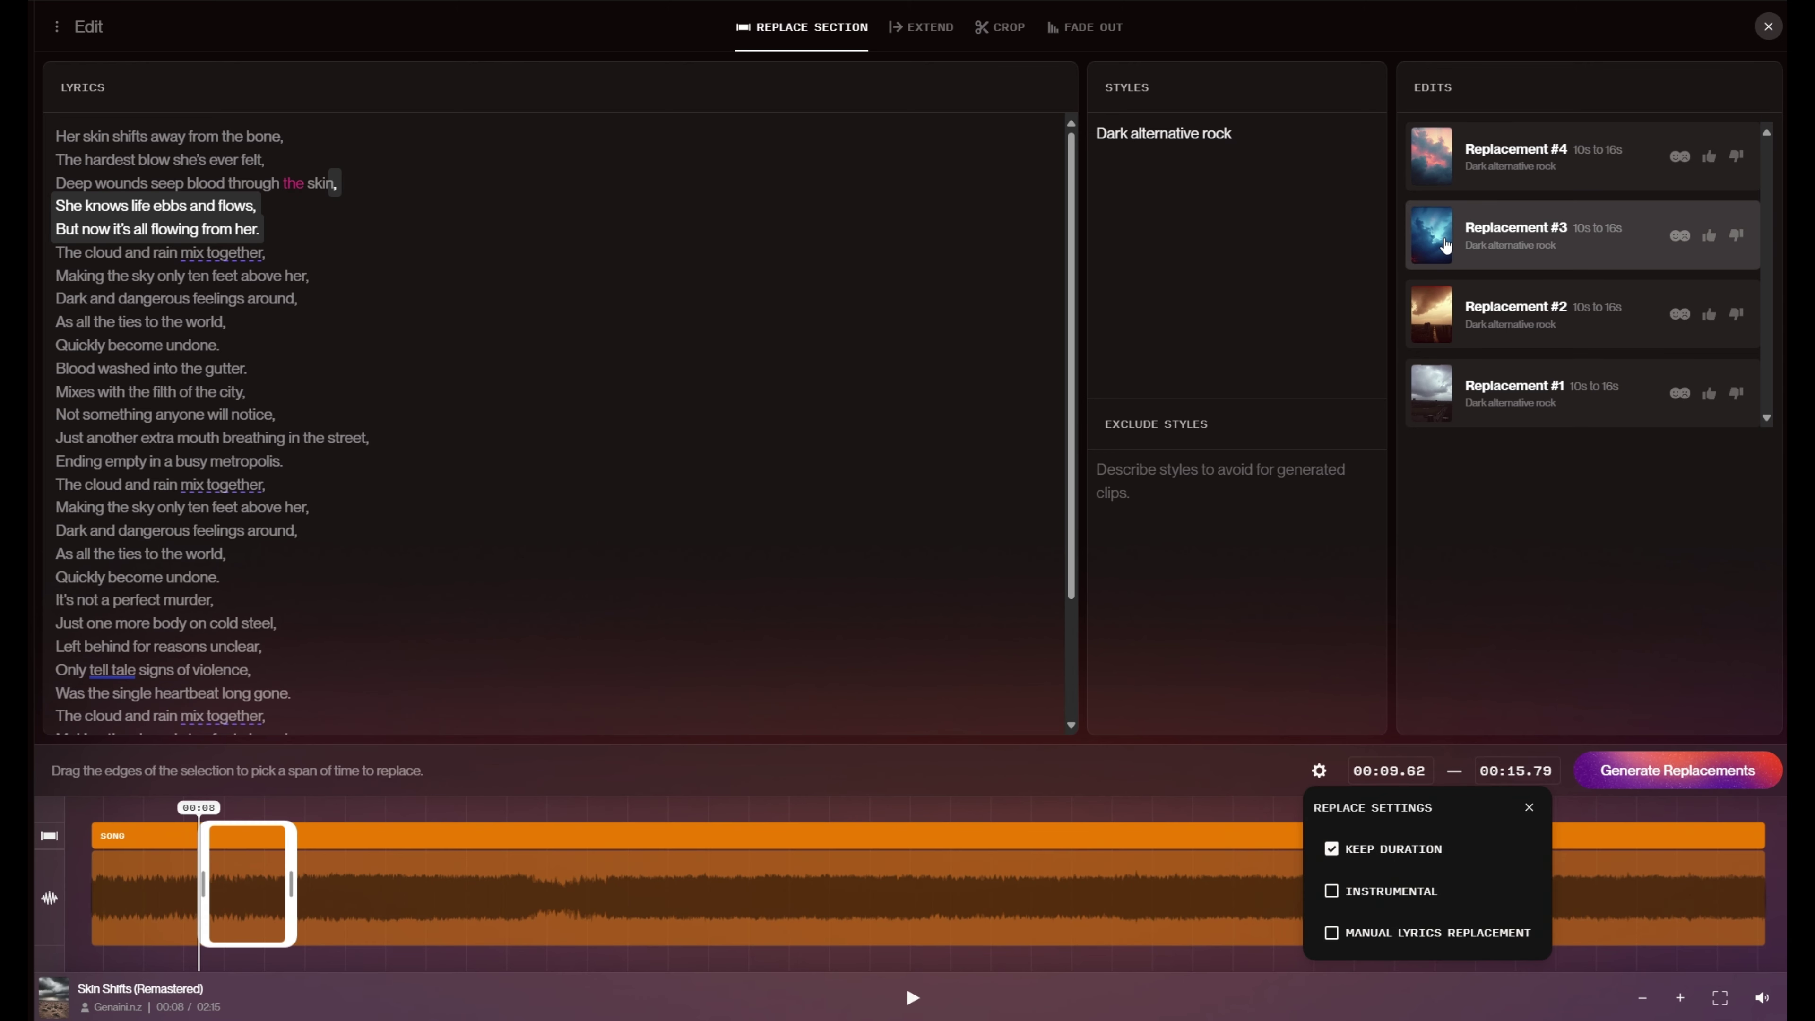
click(1445, 246)
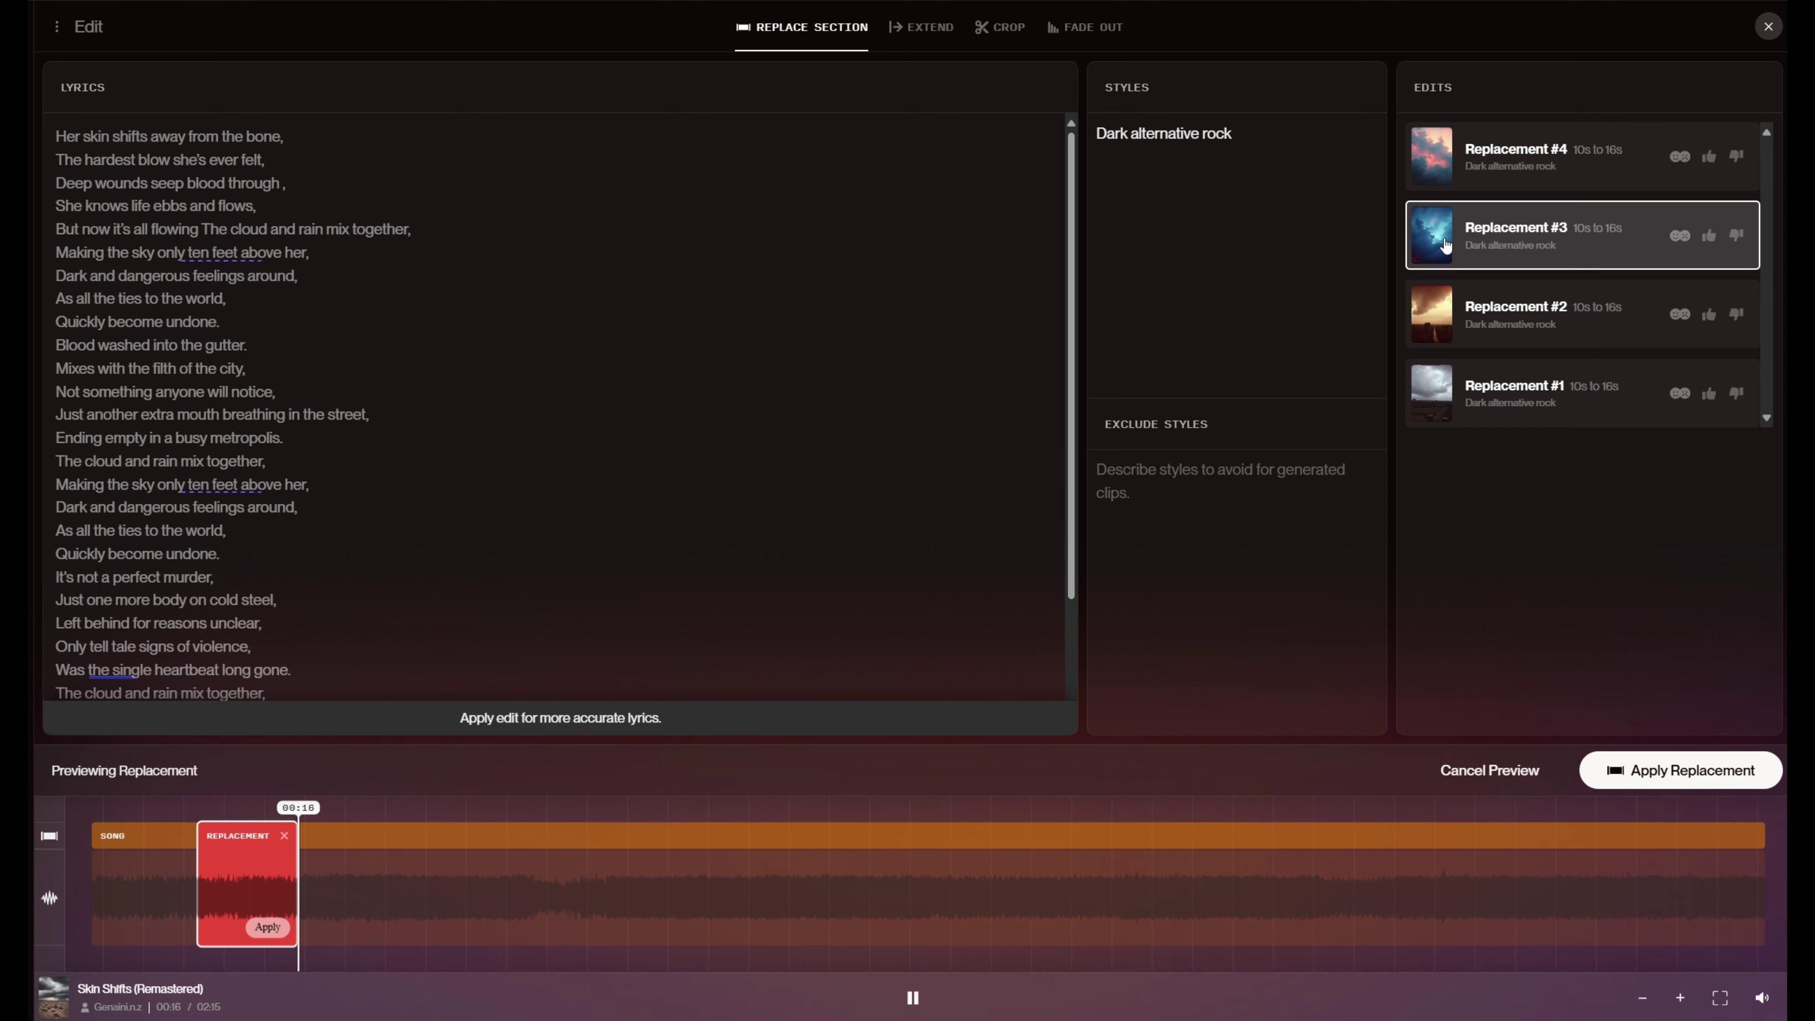
click(1437, 160)
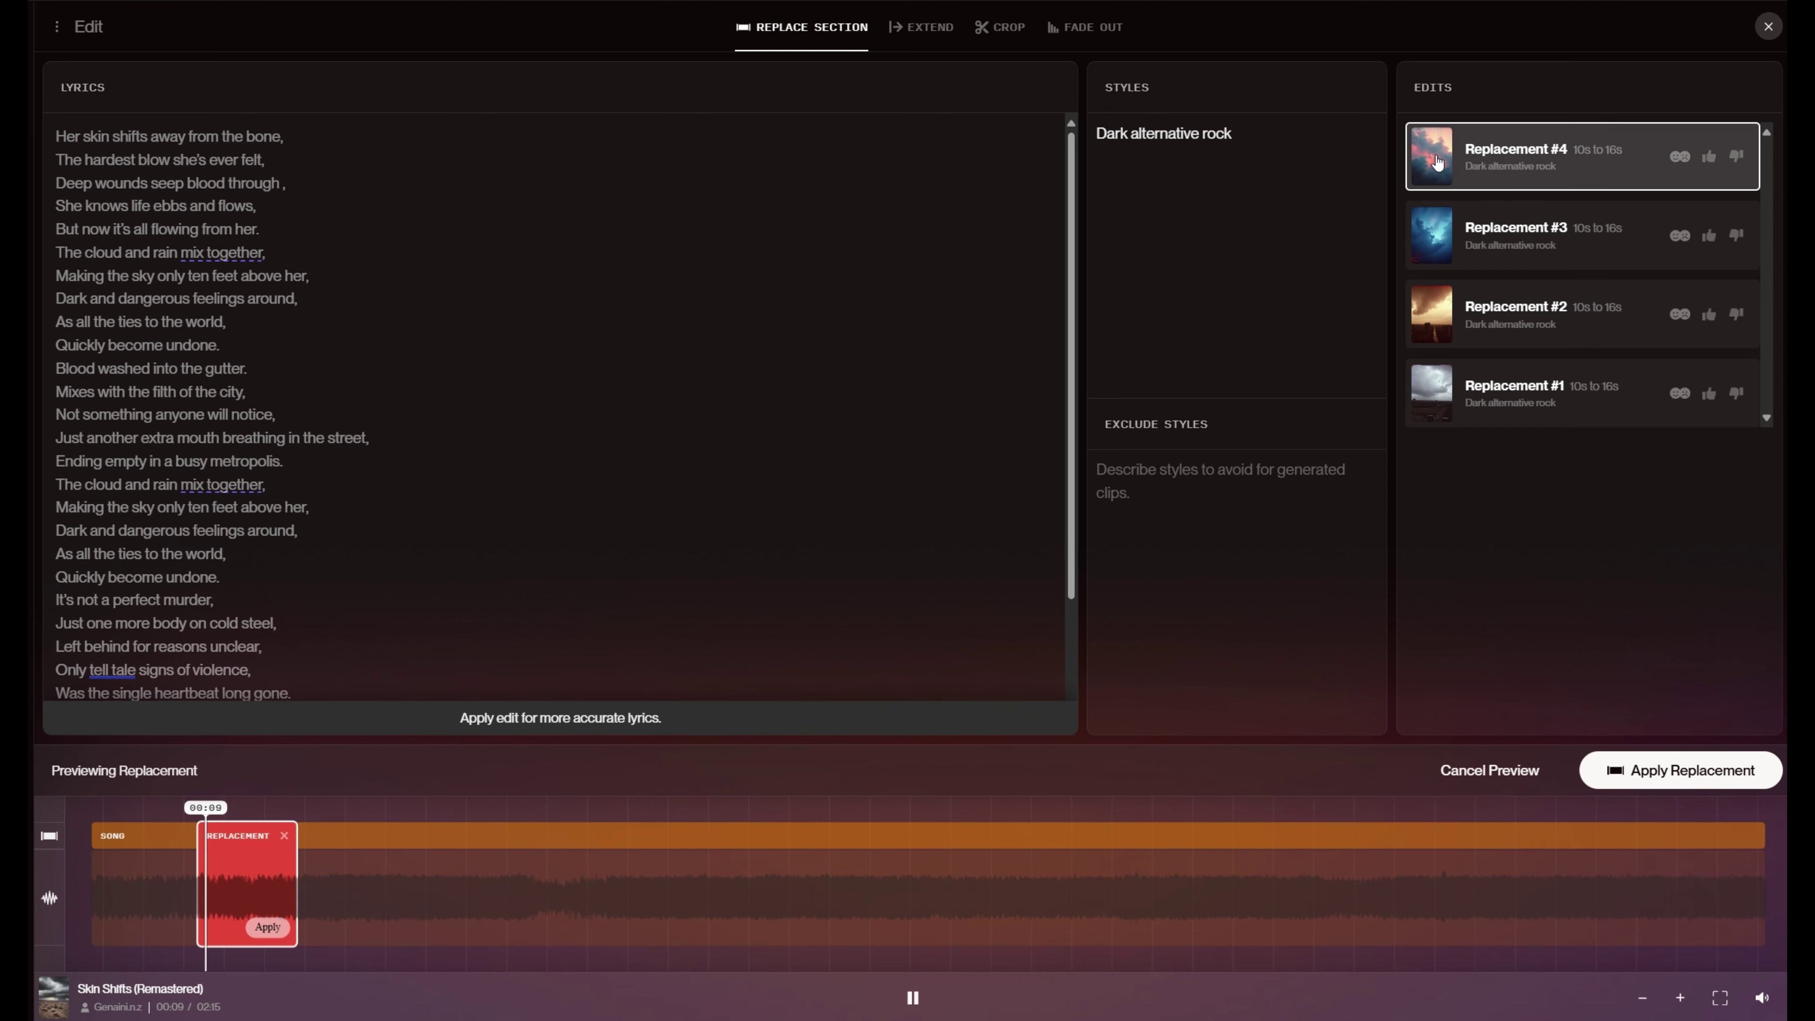
click(1438, 163)
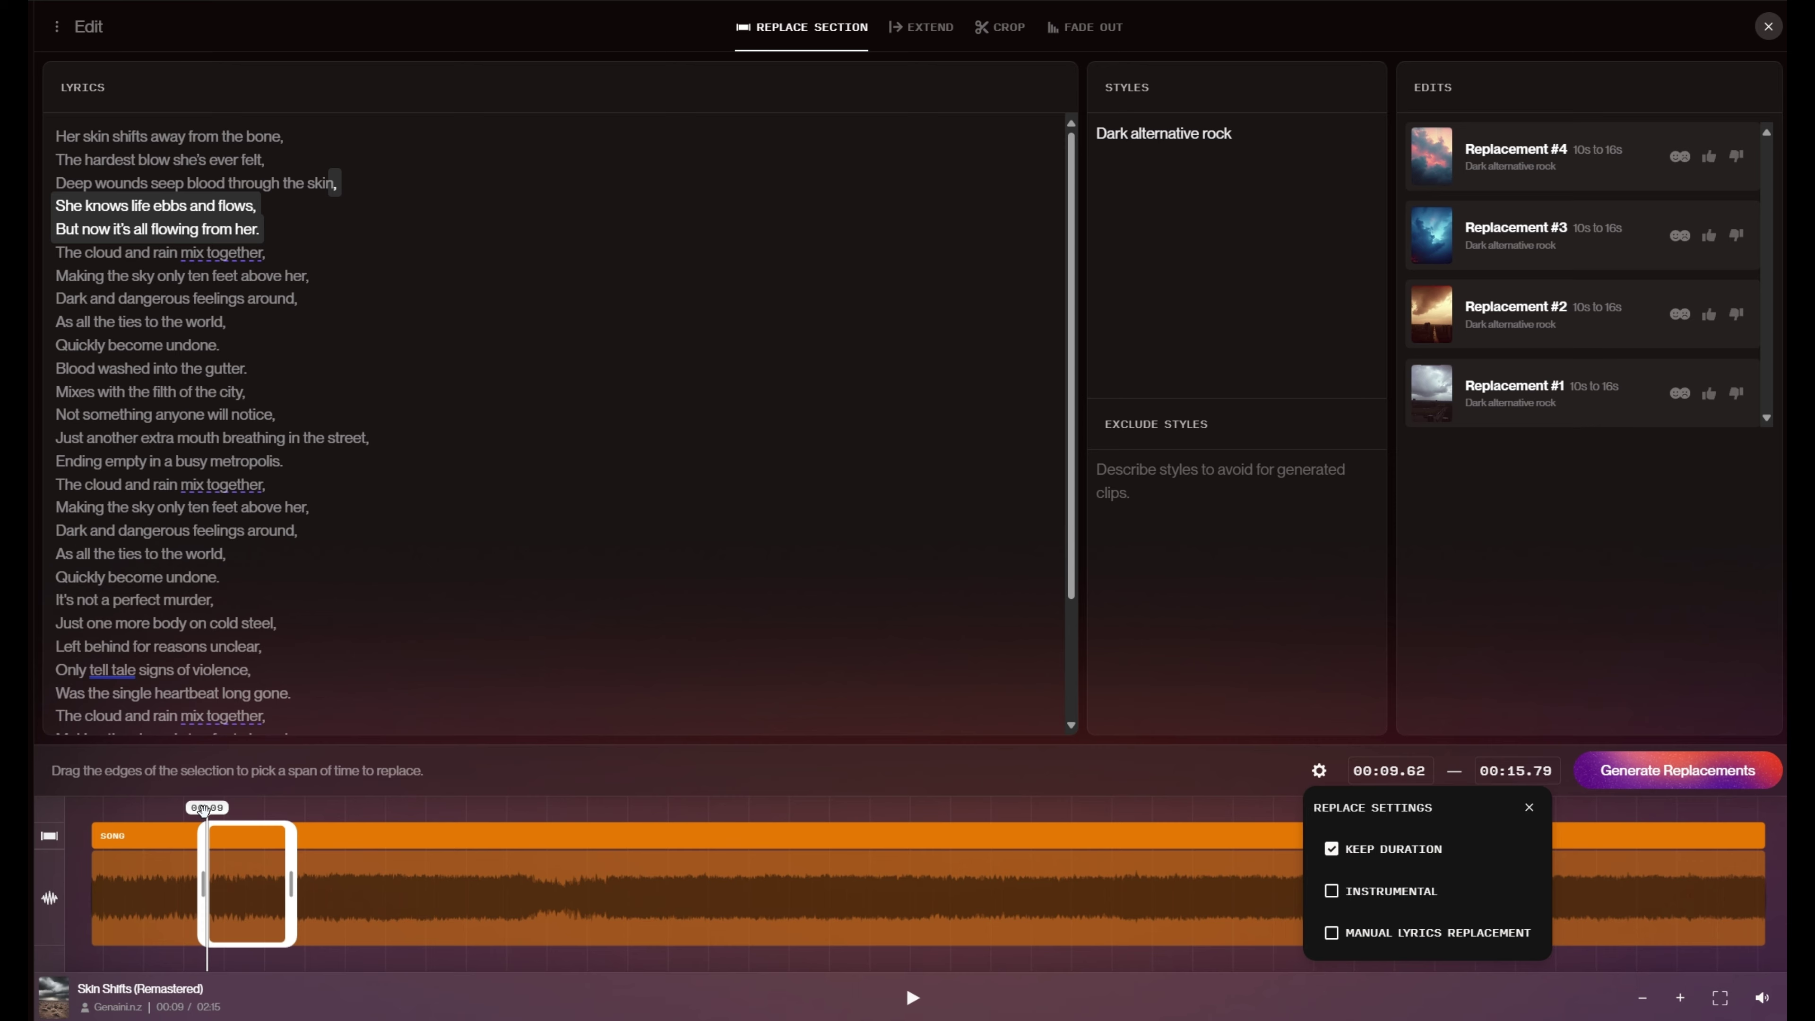
Listen to the section from about 00:06, preview Replacement #4 in context, and apply it to the song.
drag(203, 810, 175, 813)
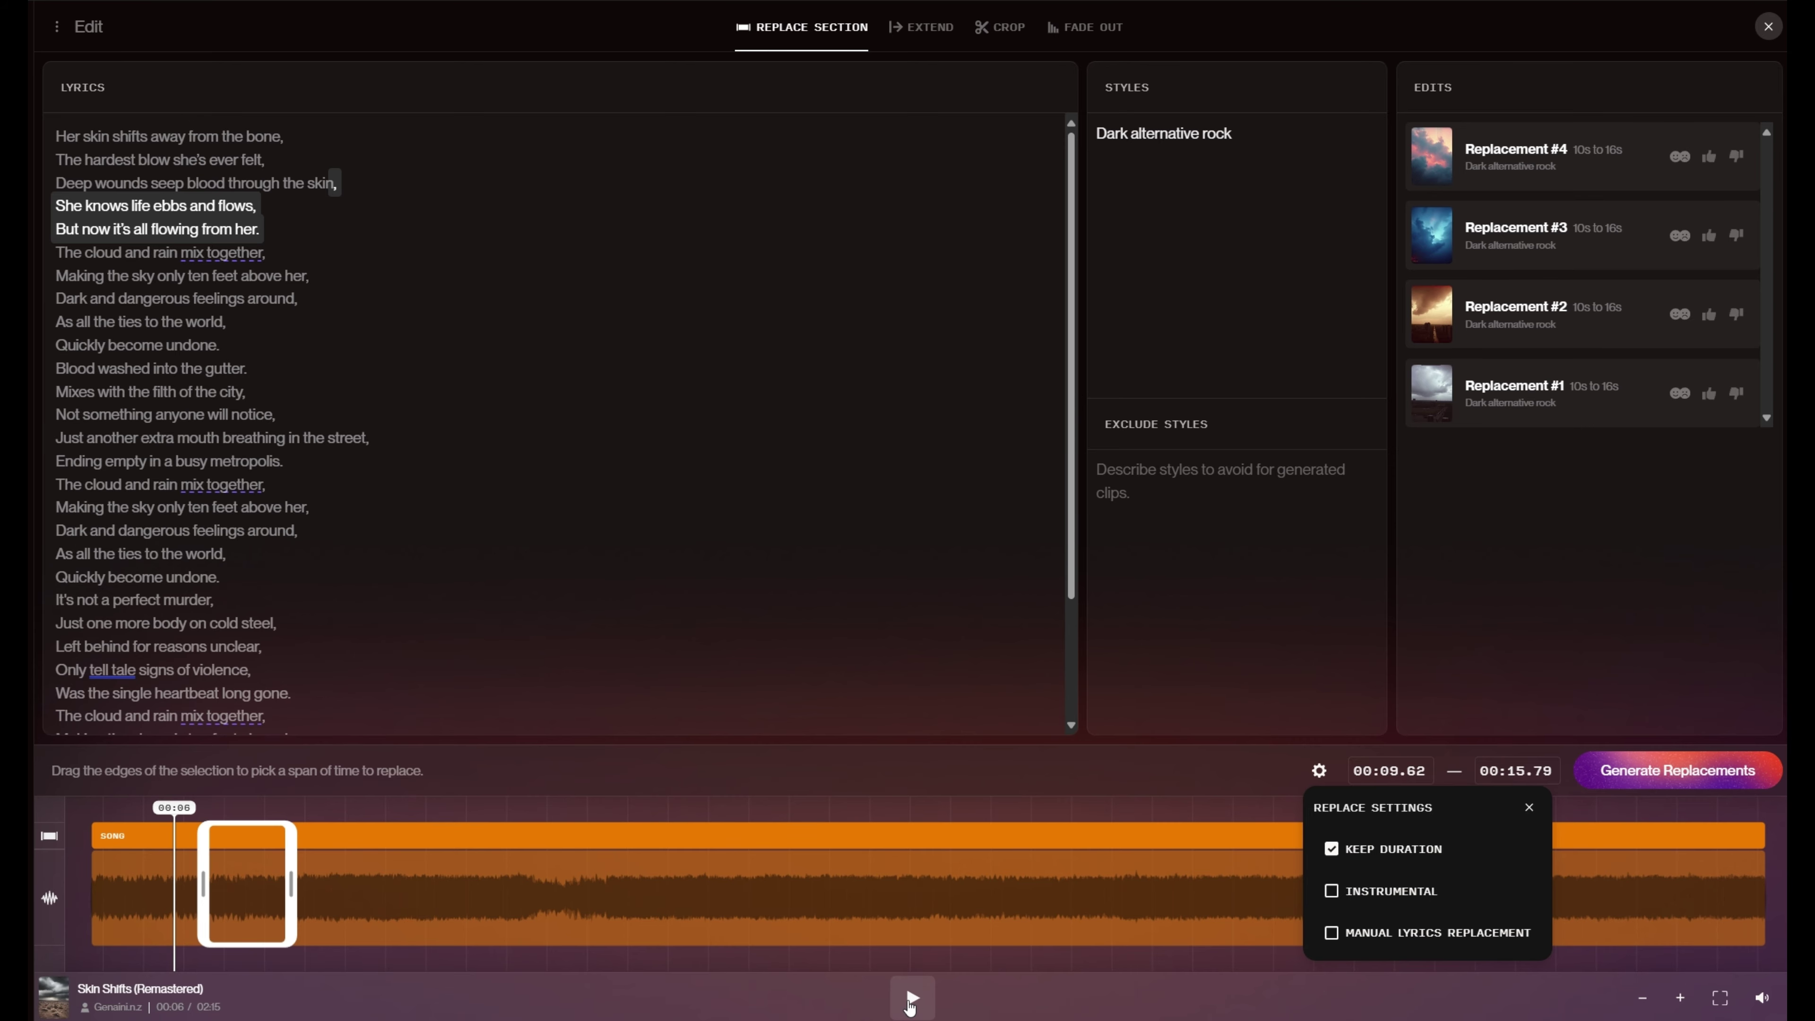
click(911, 1001)
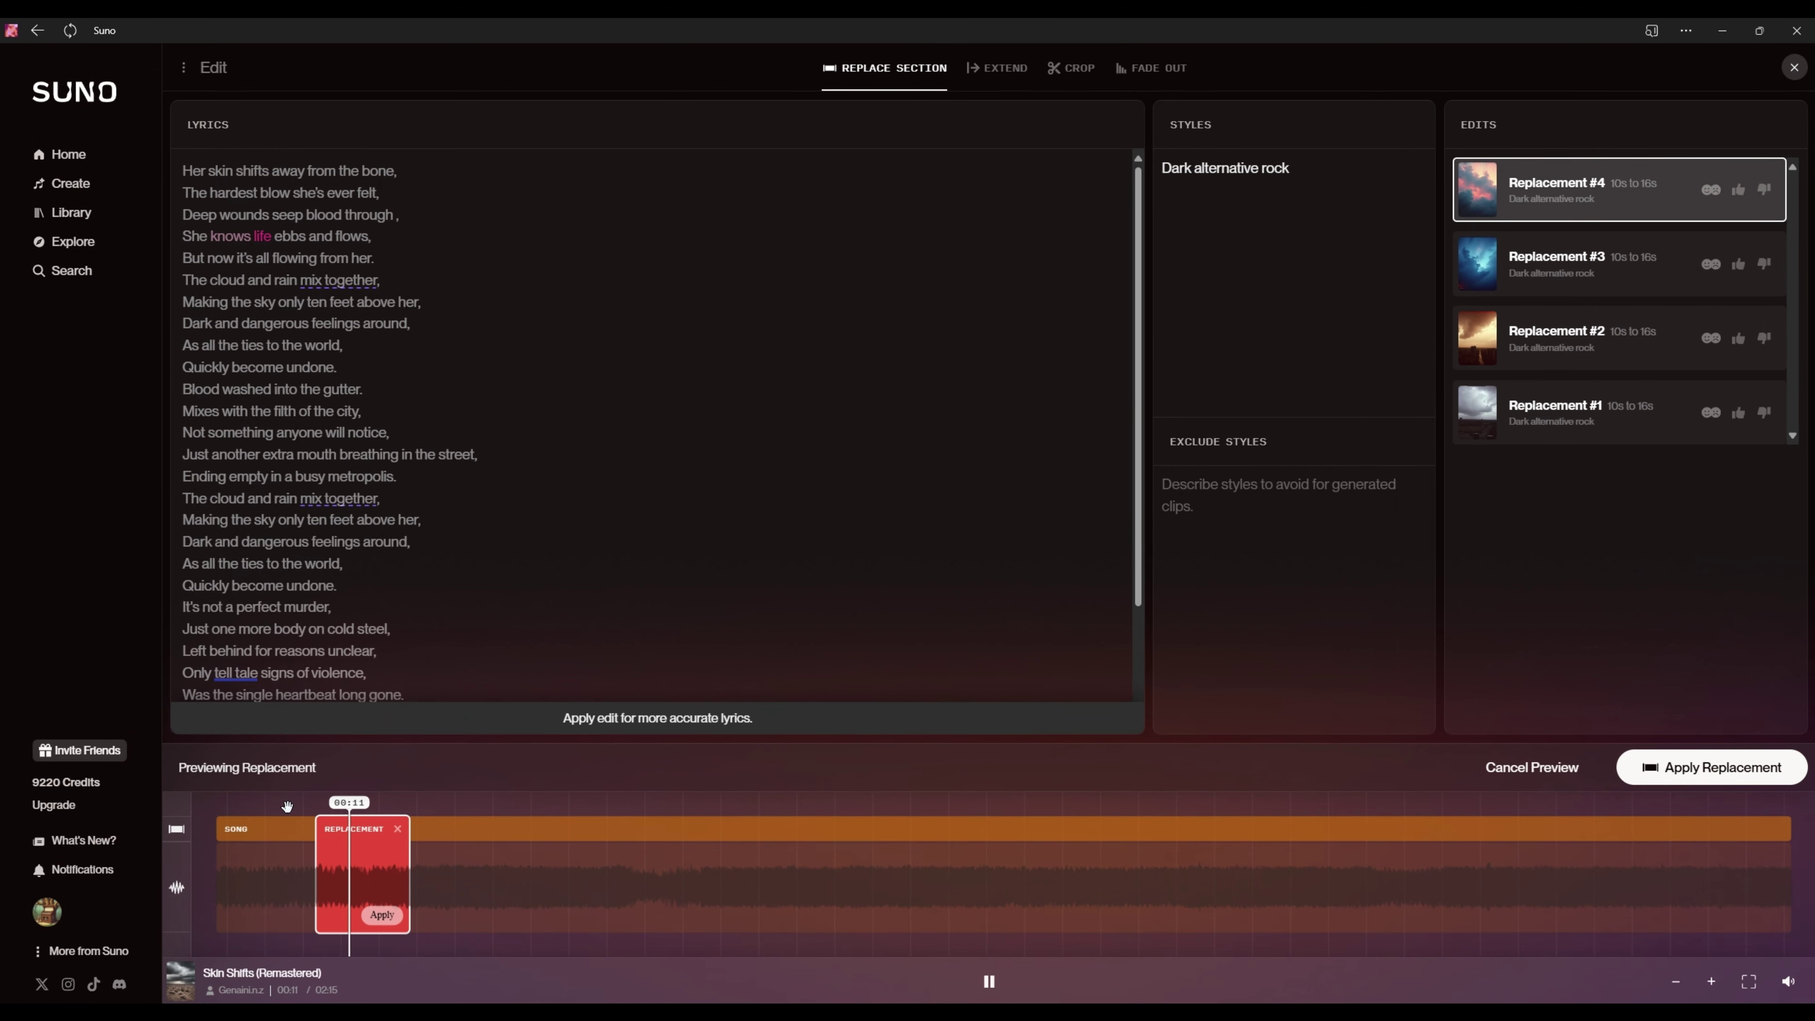
click(991, 983)
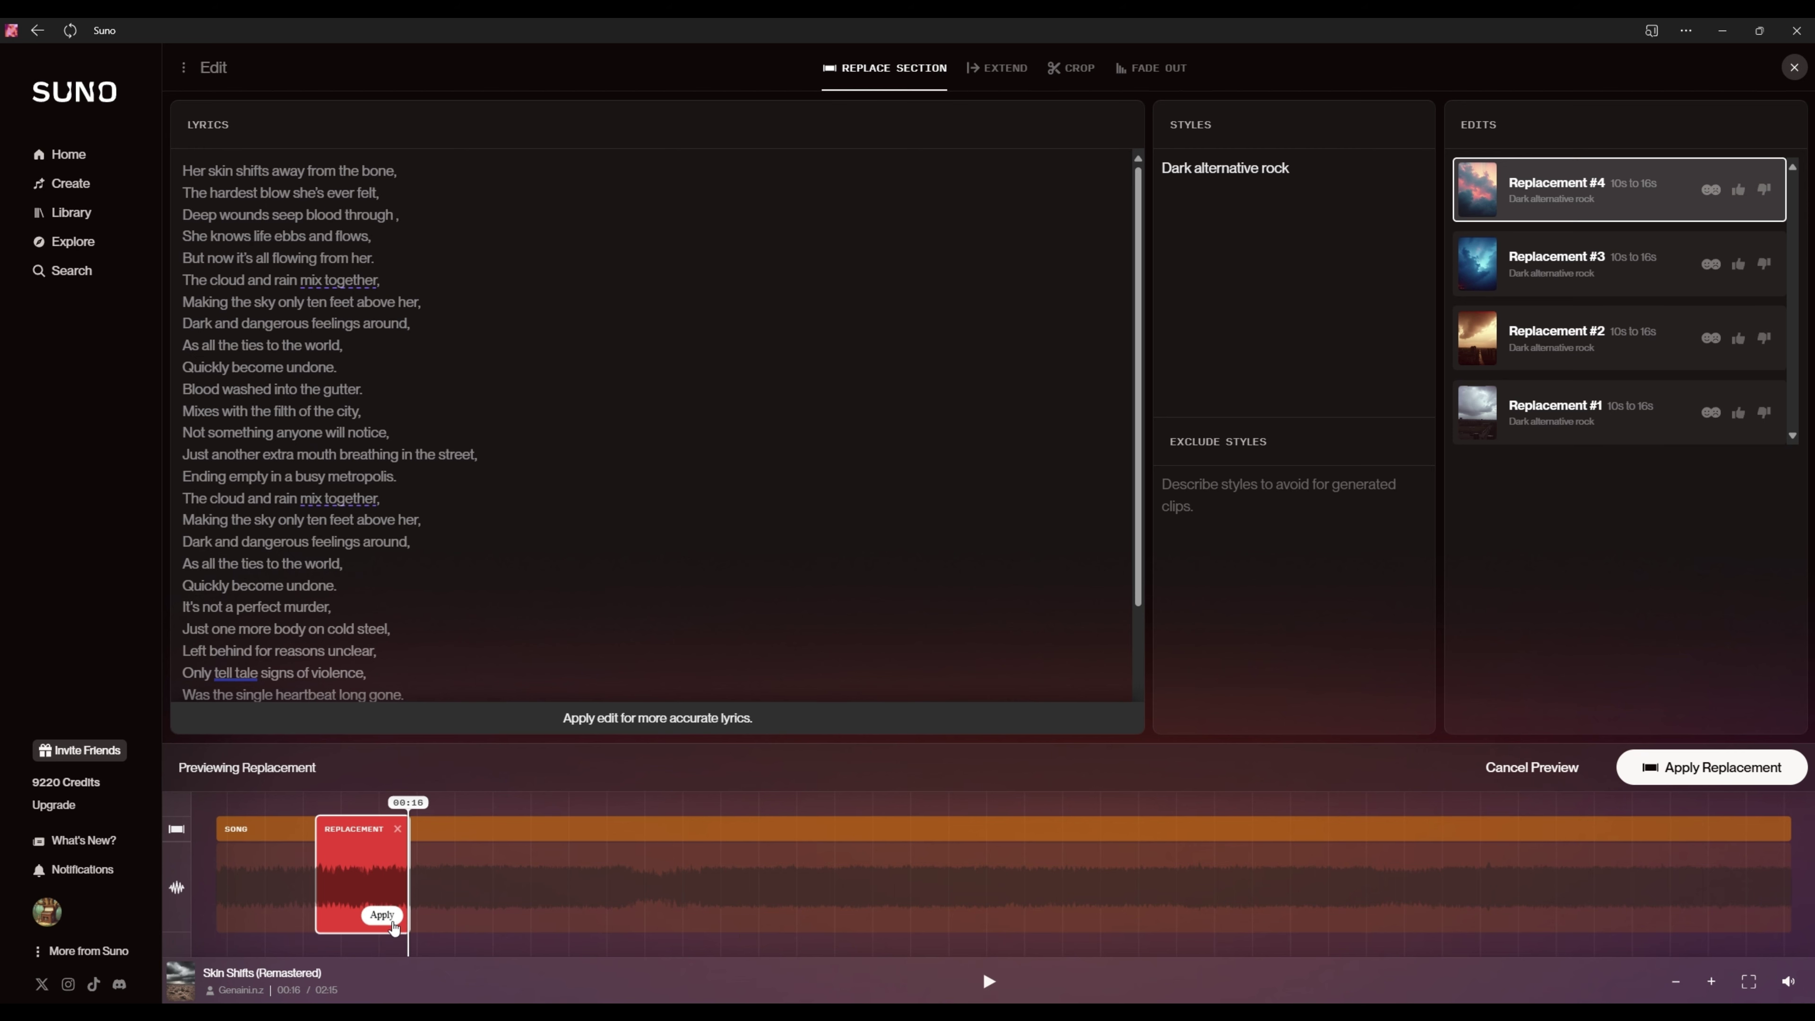
click(391, 922)
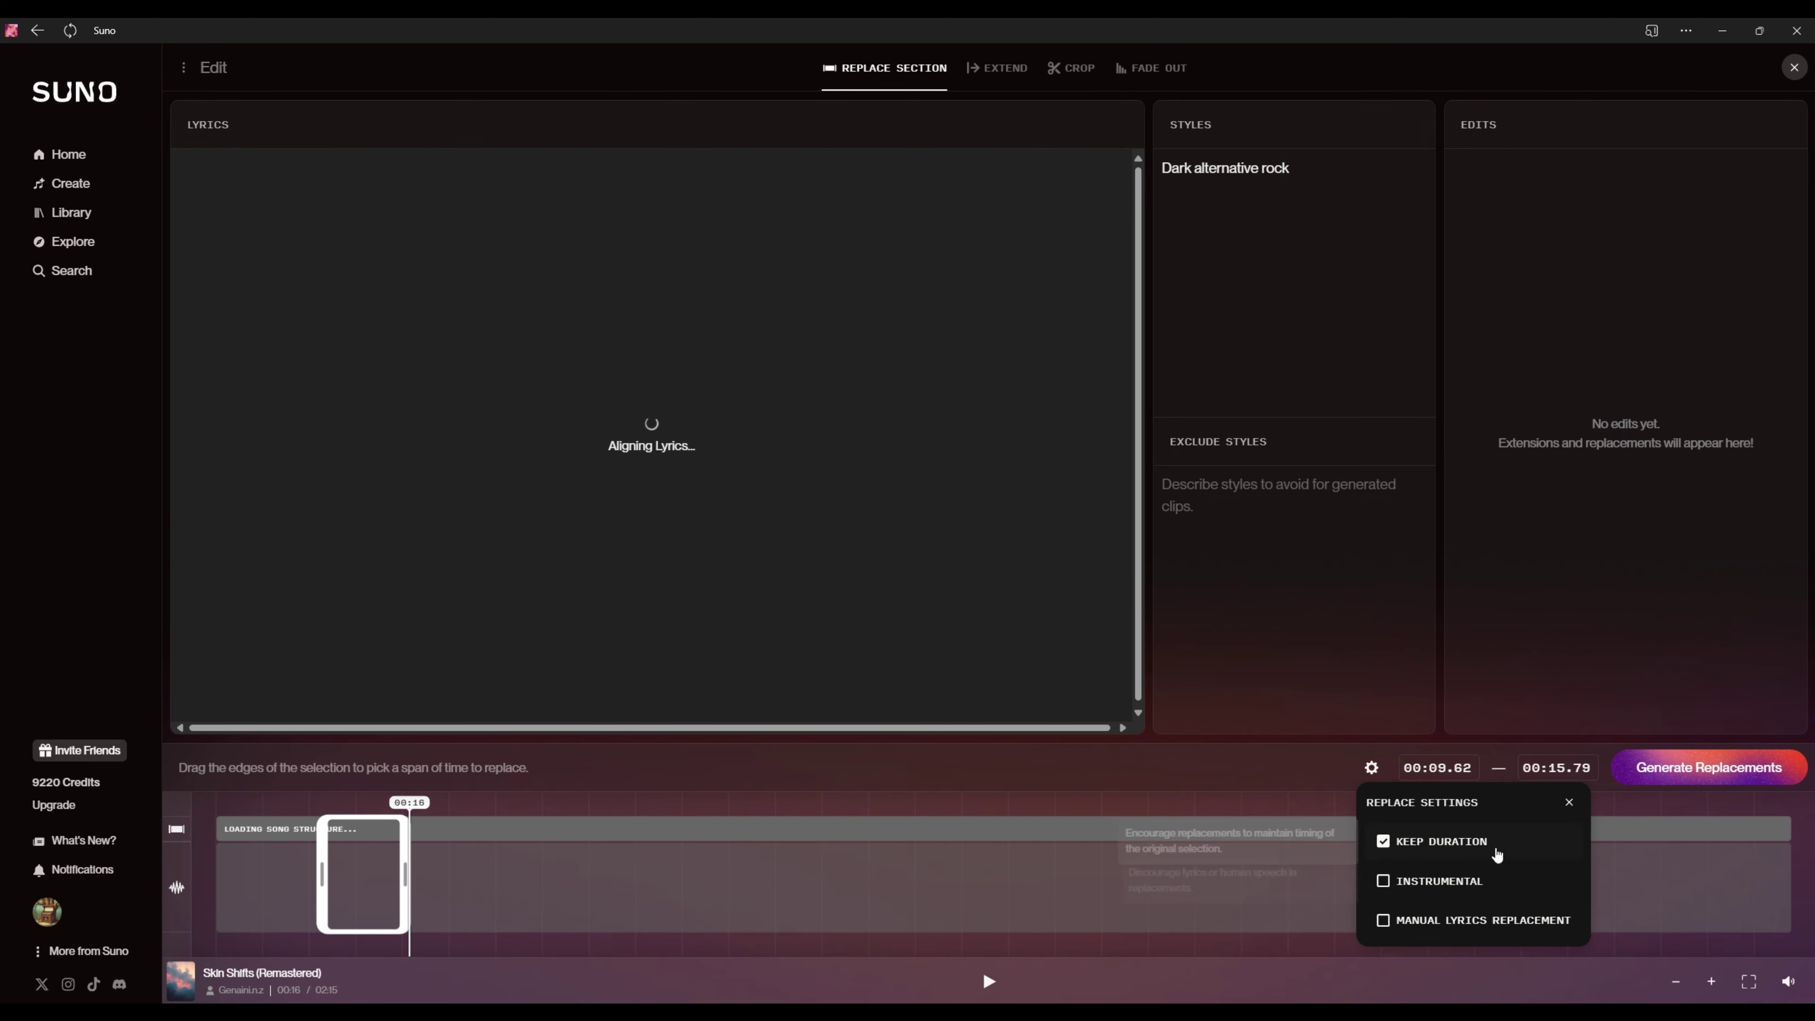
Close the replacement settings, switch to Extend, set the extension start to 02:12.64 and play the song's ending.
click(1568, 803)
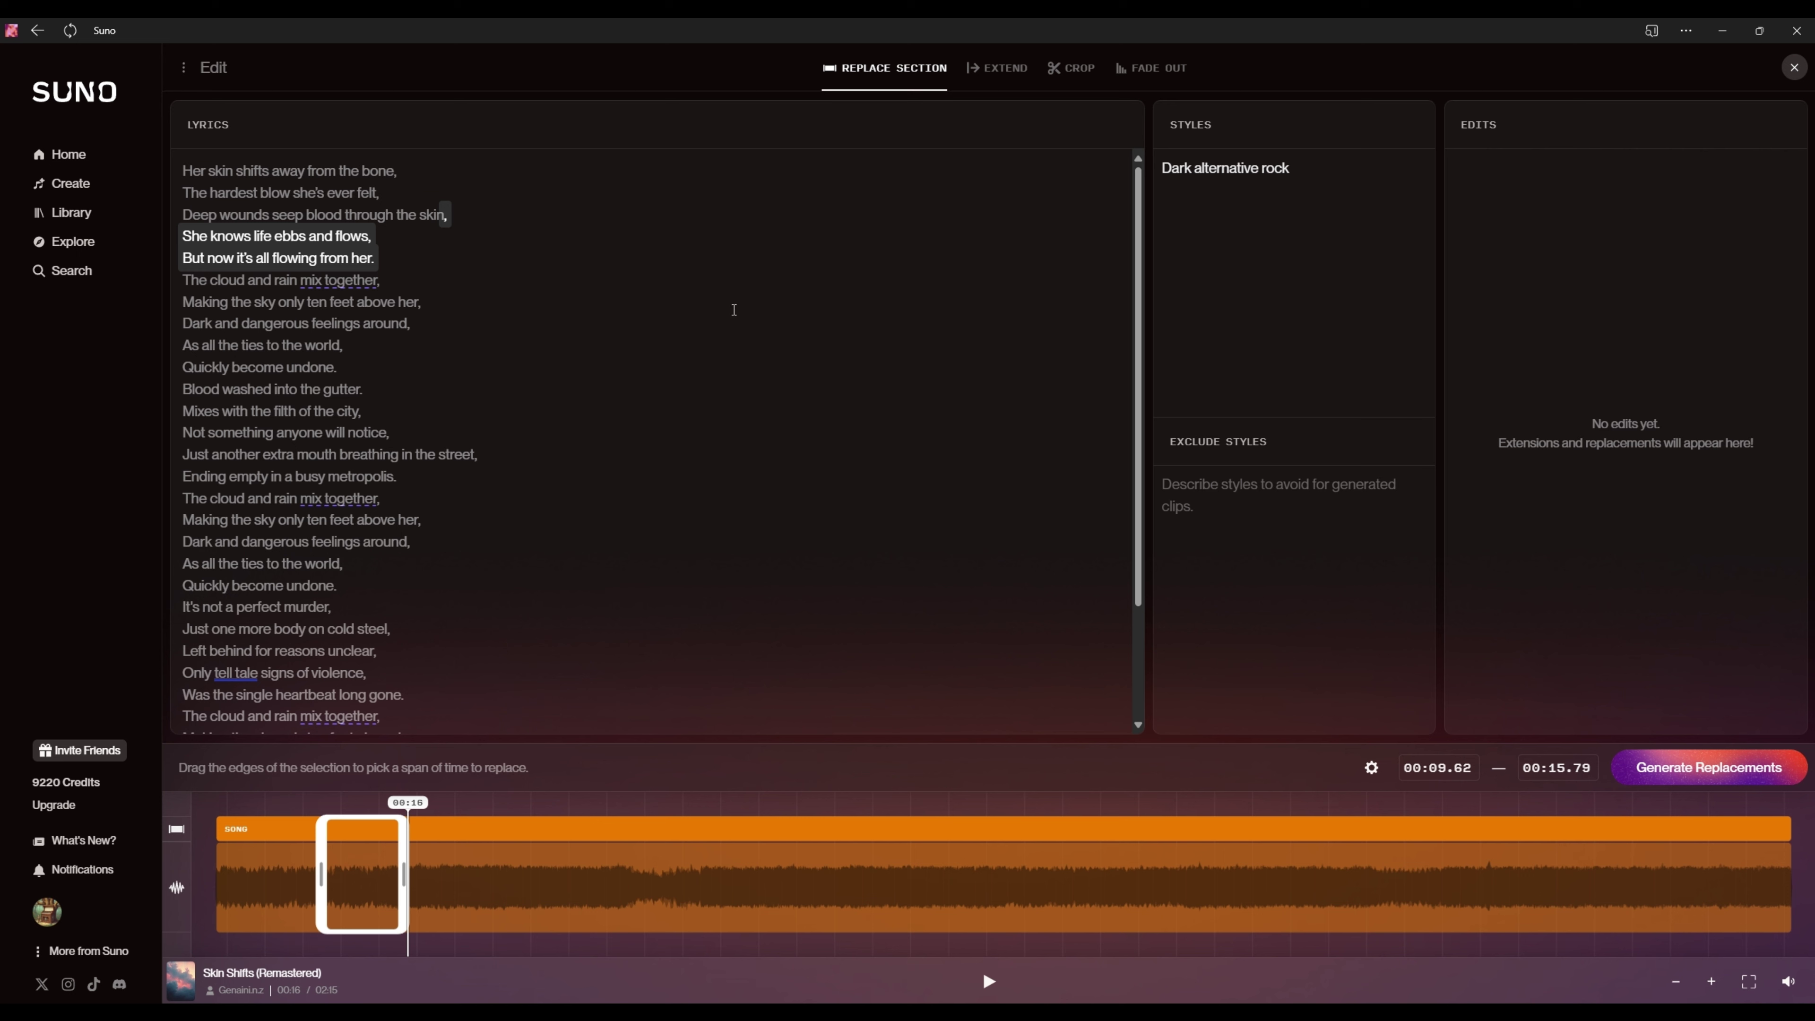
click(1000, 83)
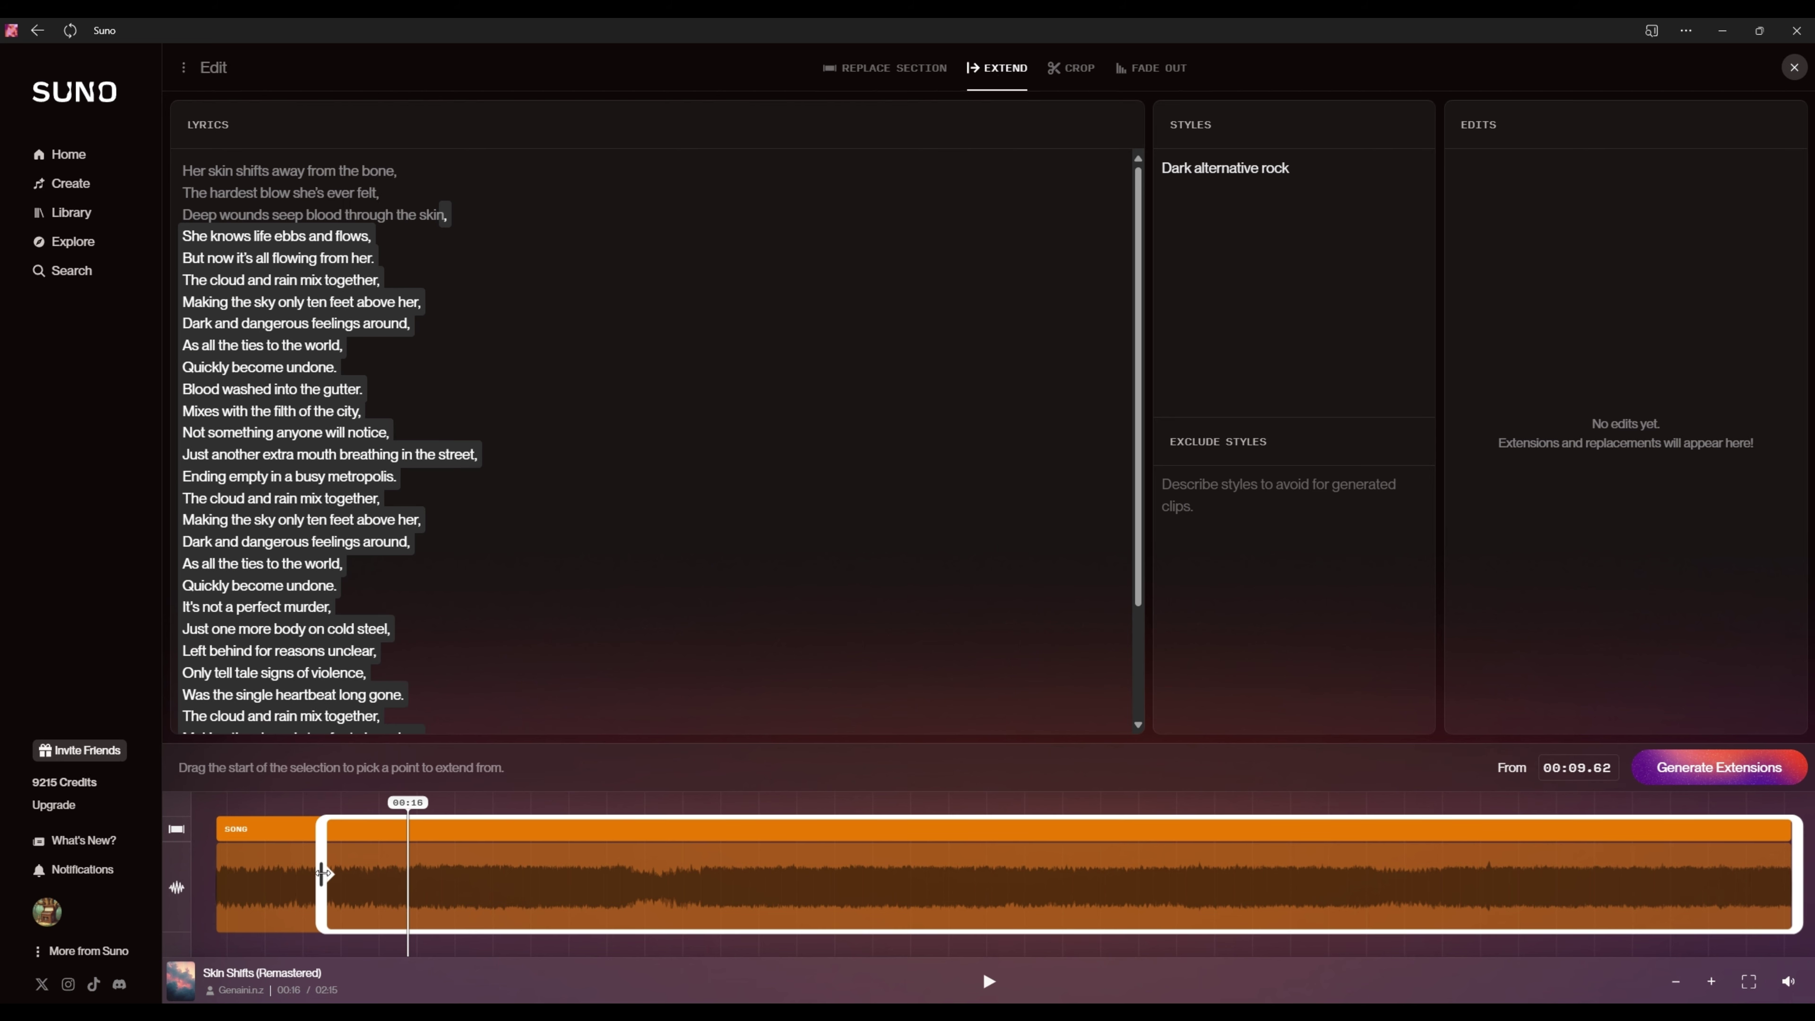
drag(321, 874, 1378, 853)
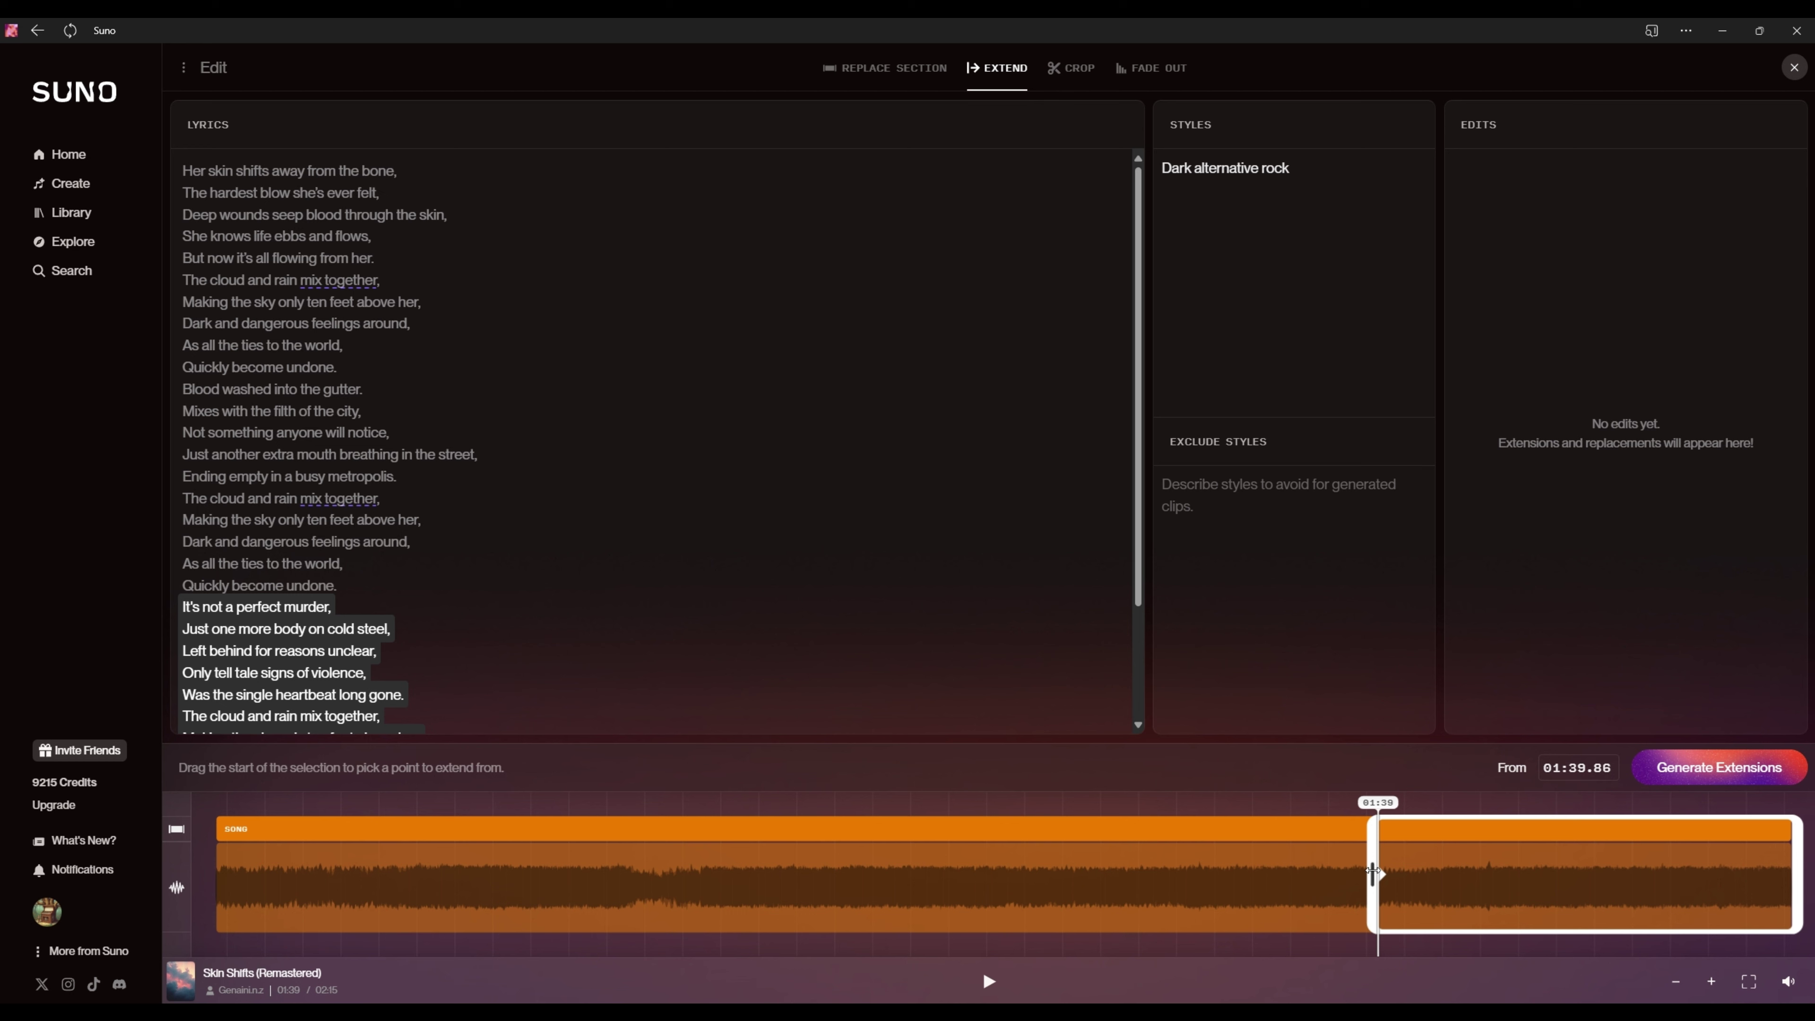
drag(1372, 870, 1761, 860)
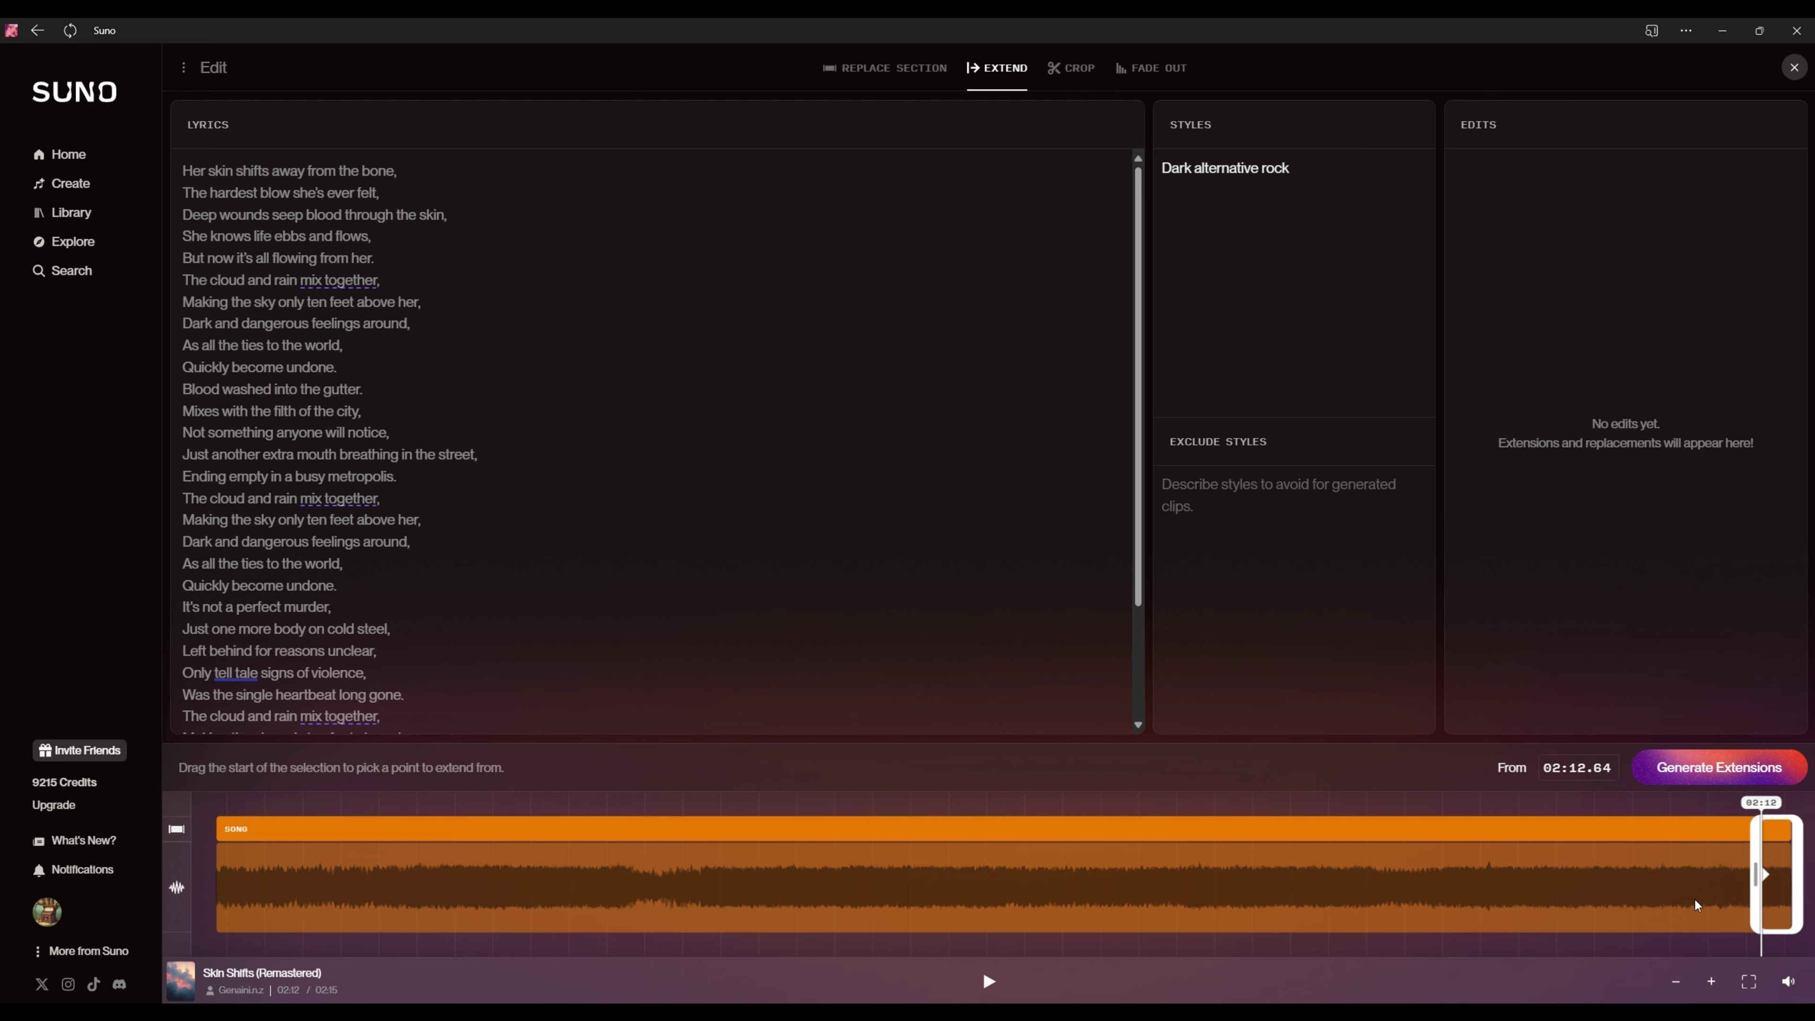
click(987, 981)
Apply a fade-out to the song's ending from 02:12.64.
click(1151, 70)
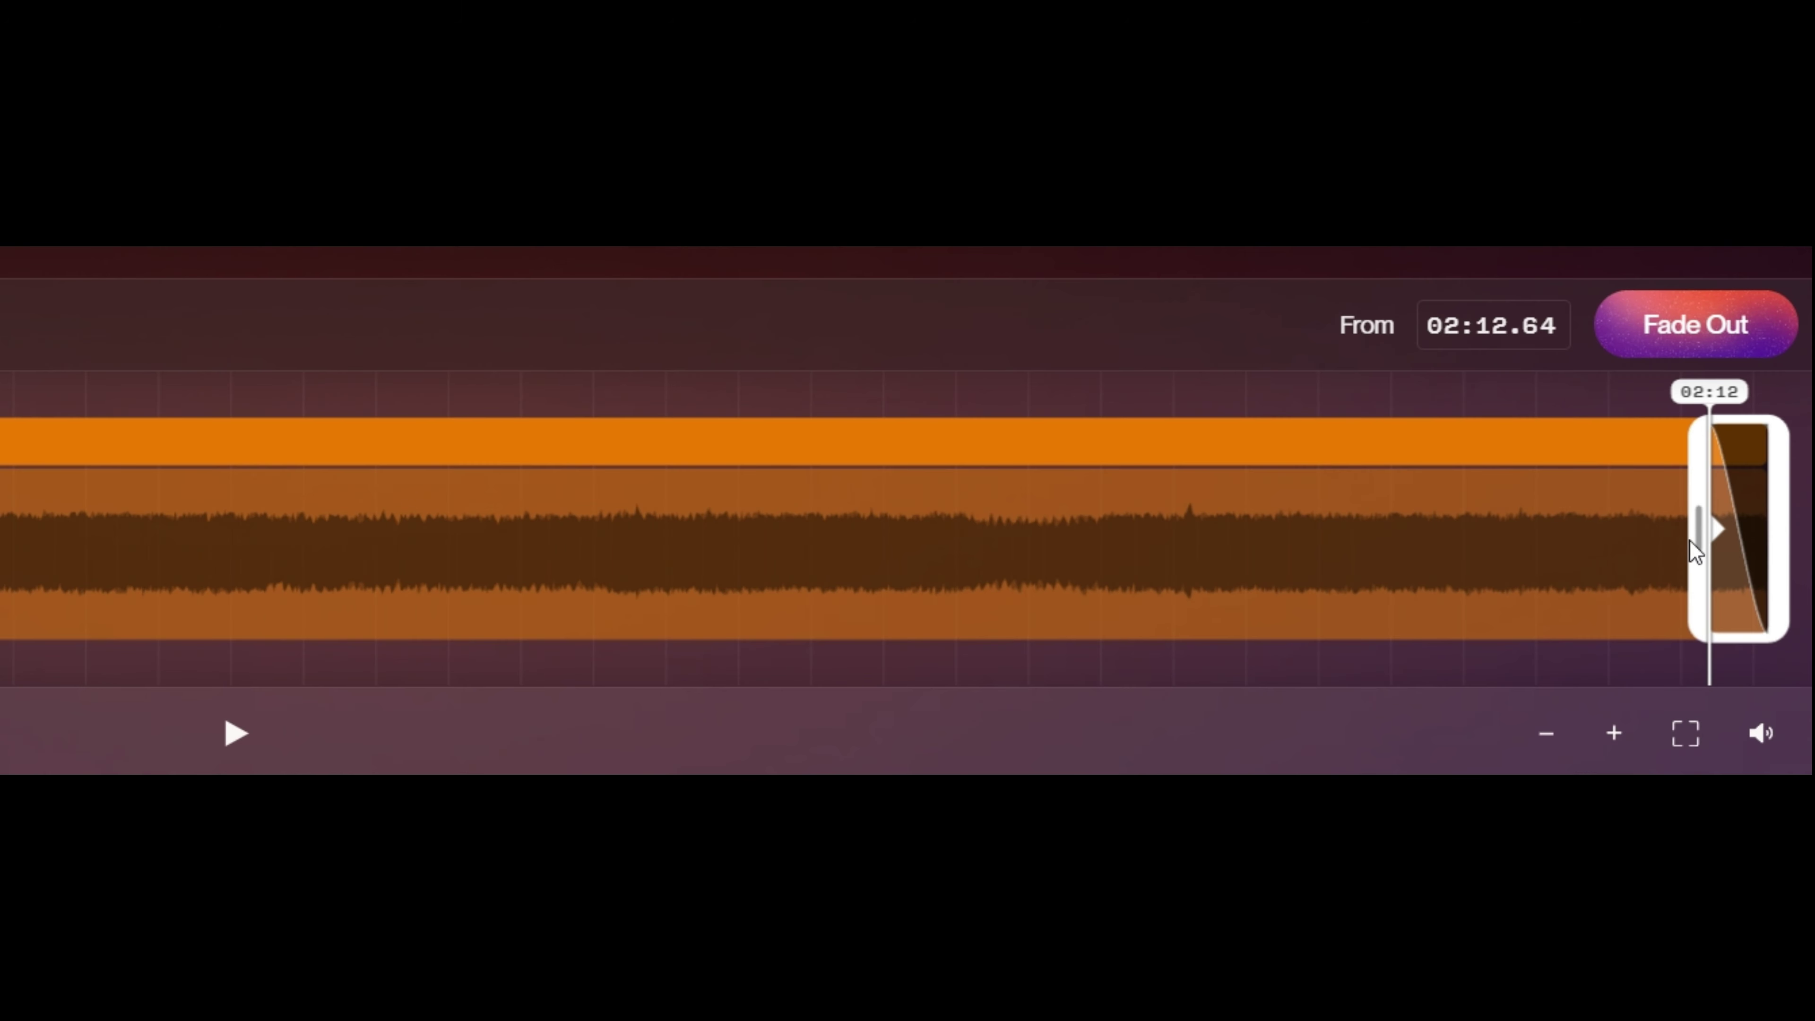
mouse_move(1697, 550)
mouse_down()
mouse_move(1018, 551)
mouse_move(1742, 545)
mouse_move(1711, 545)
mouse_up()
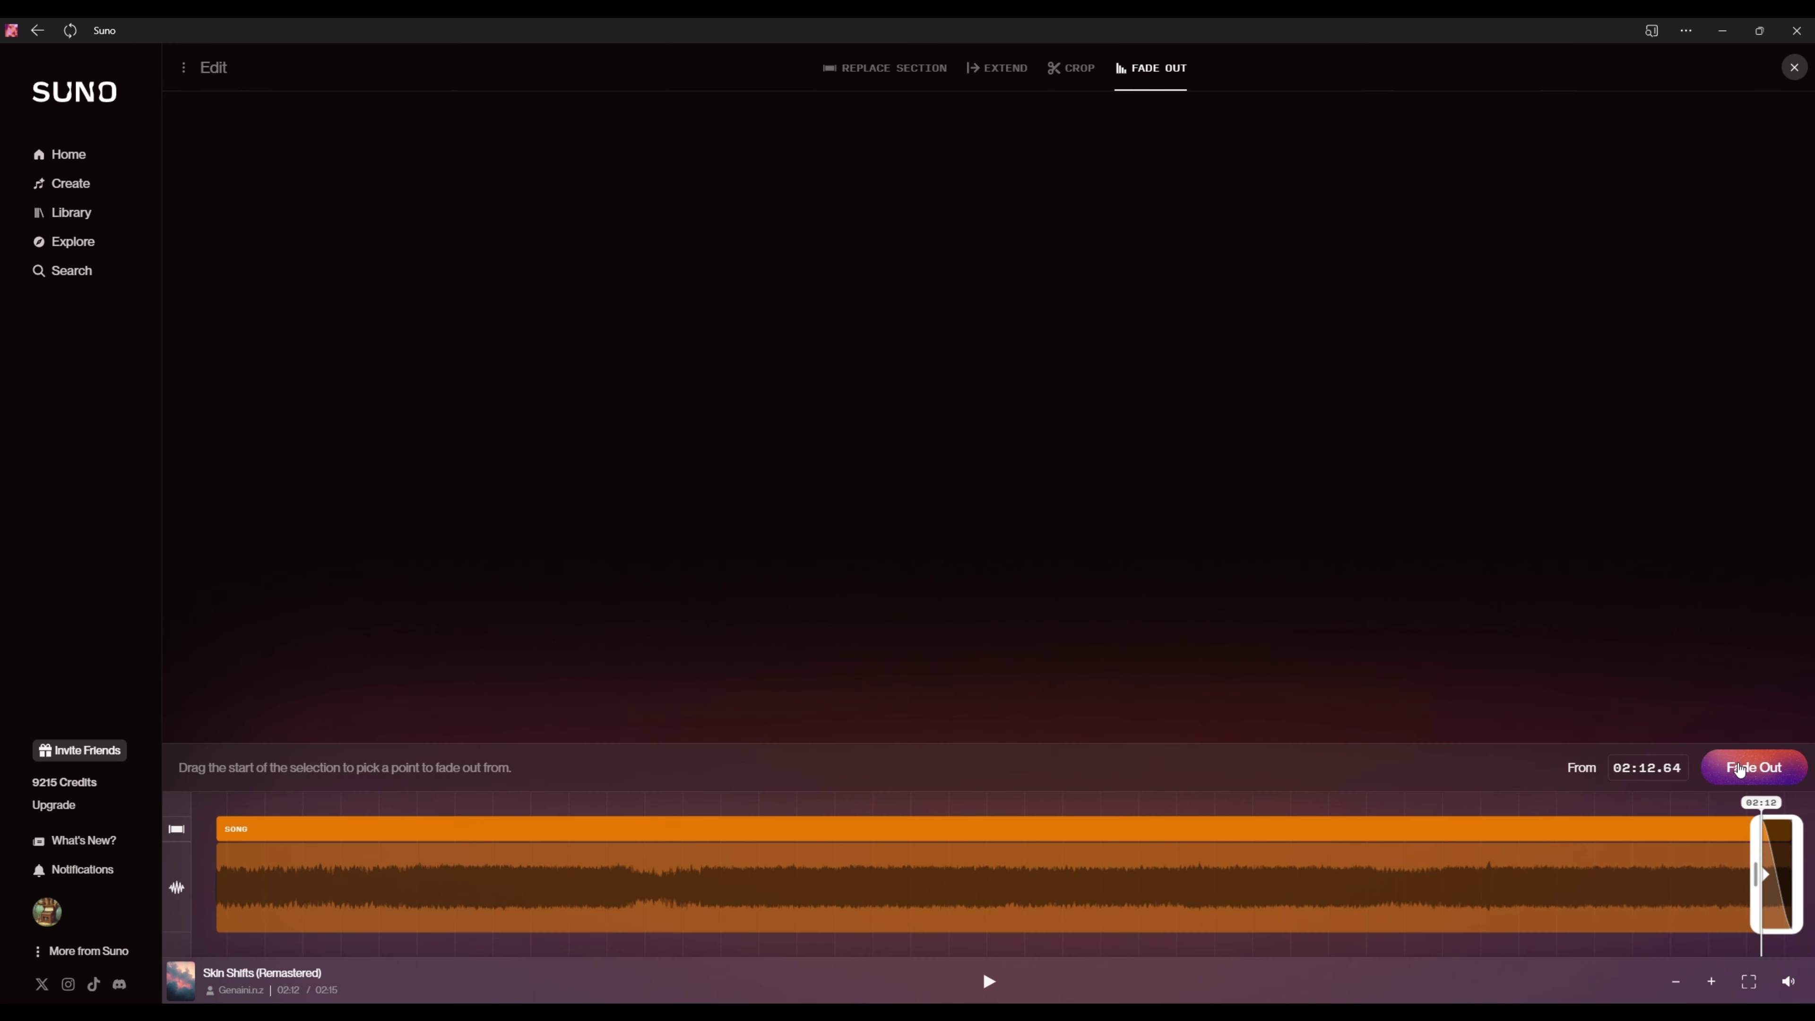
click(1739, 767)
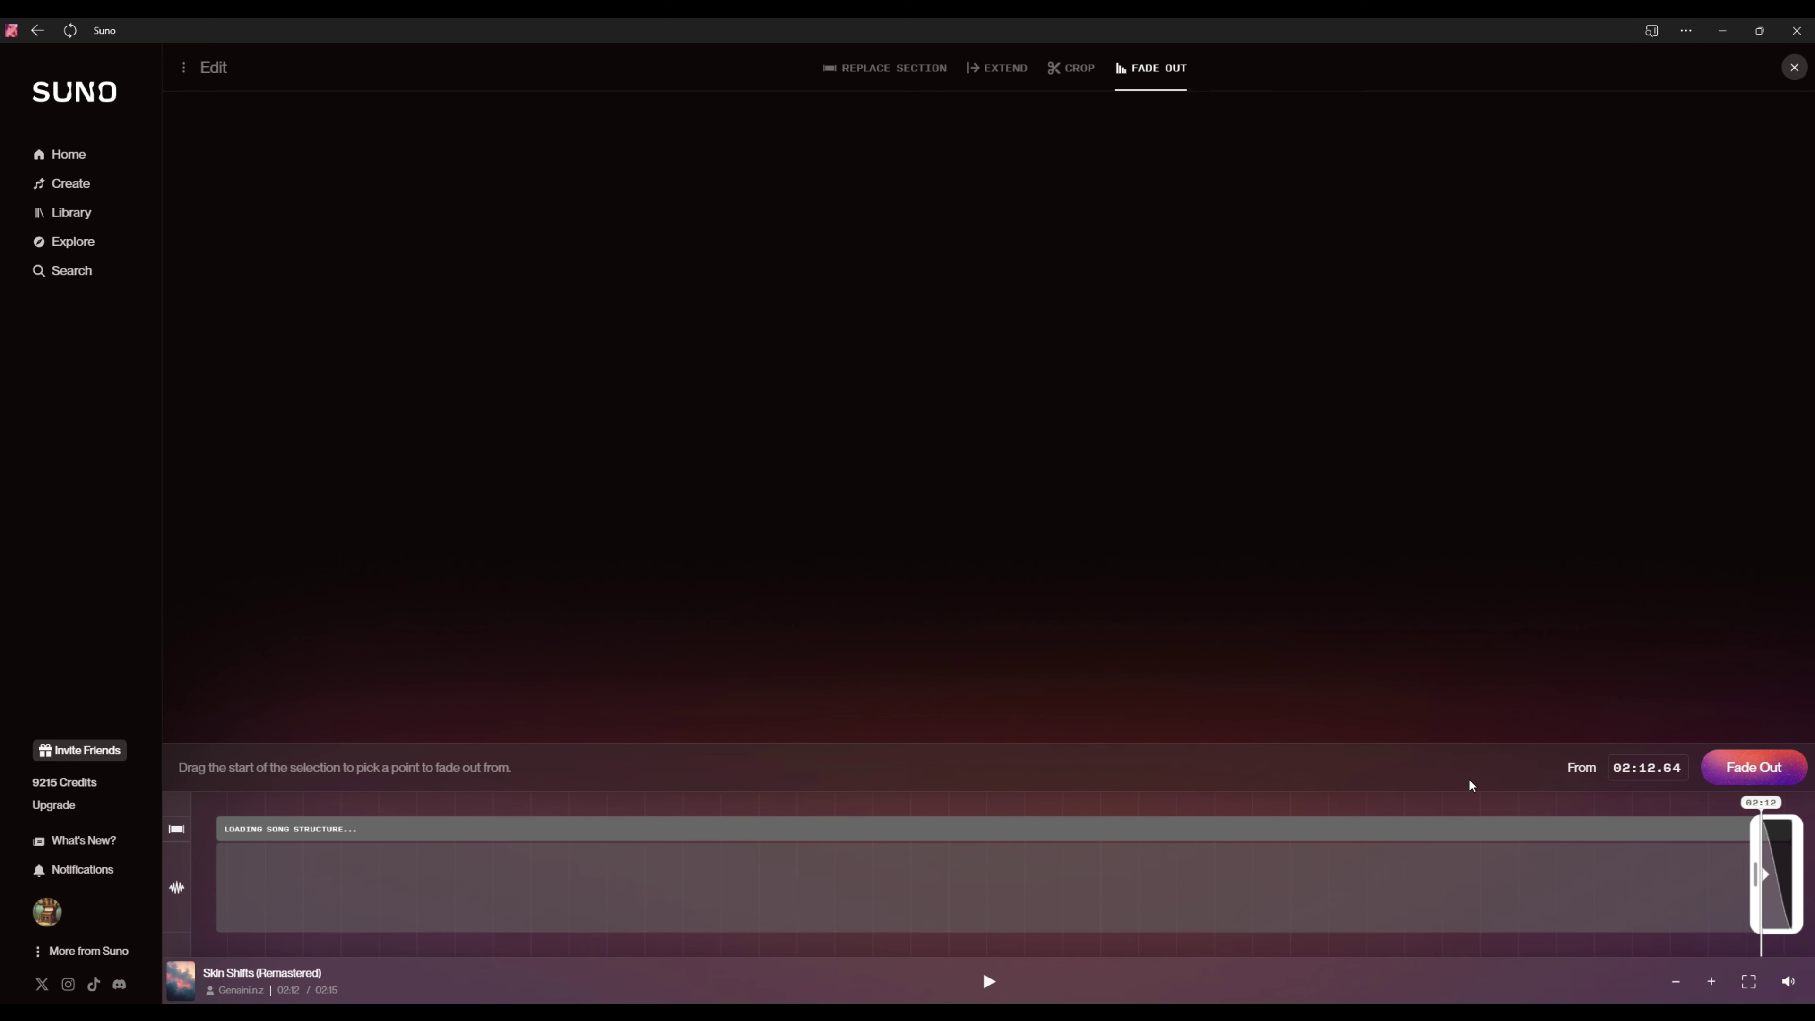
Switch to Crop and mark 00:00.00 to 01:40.50 as the span to keep.
click(1065, 72)
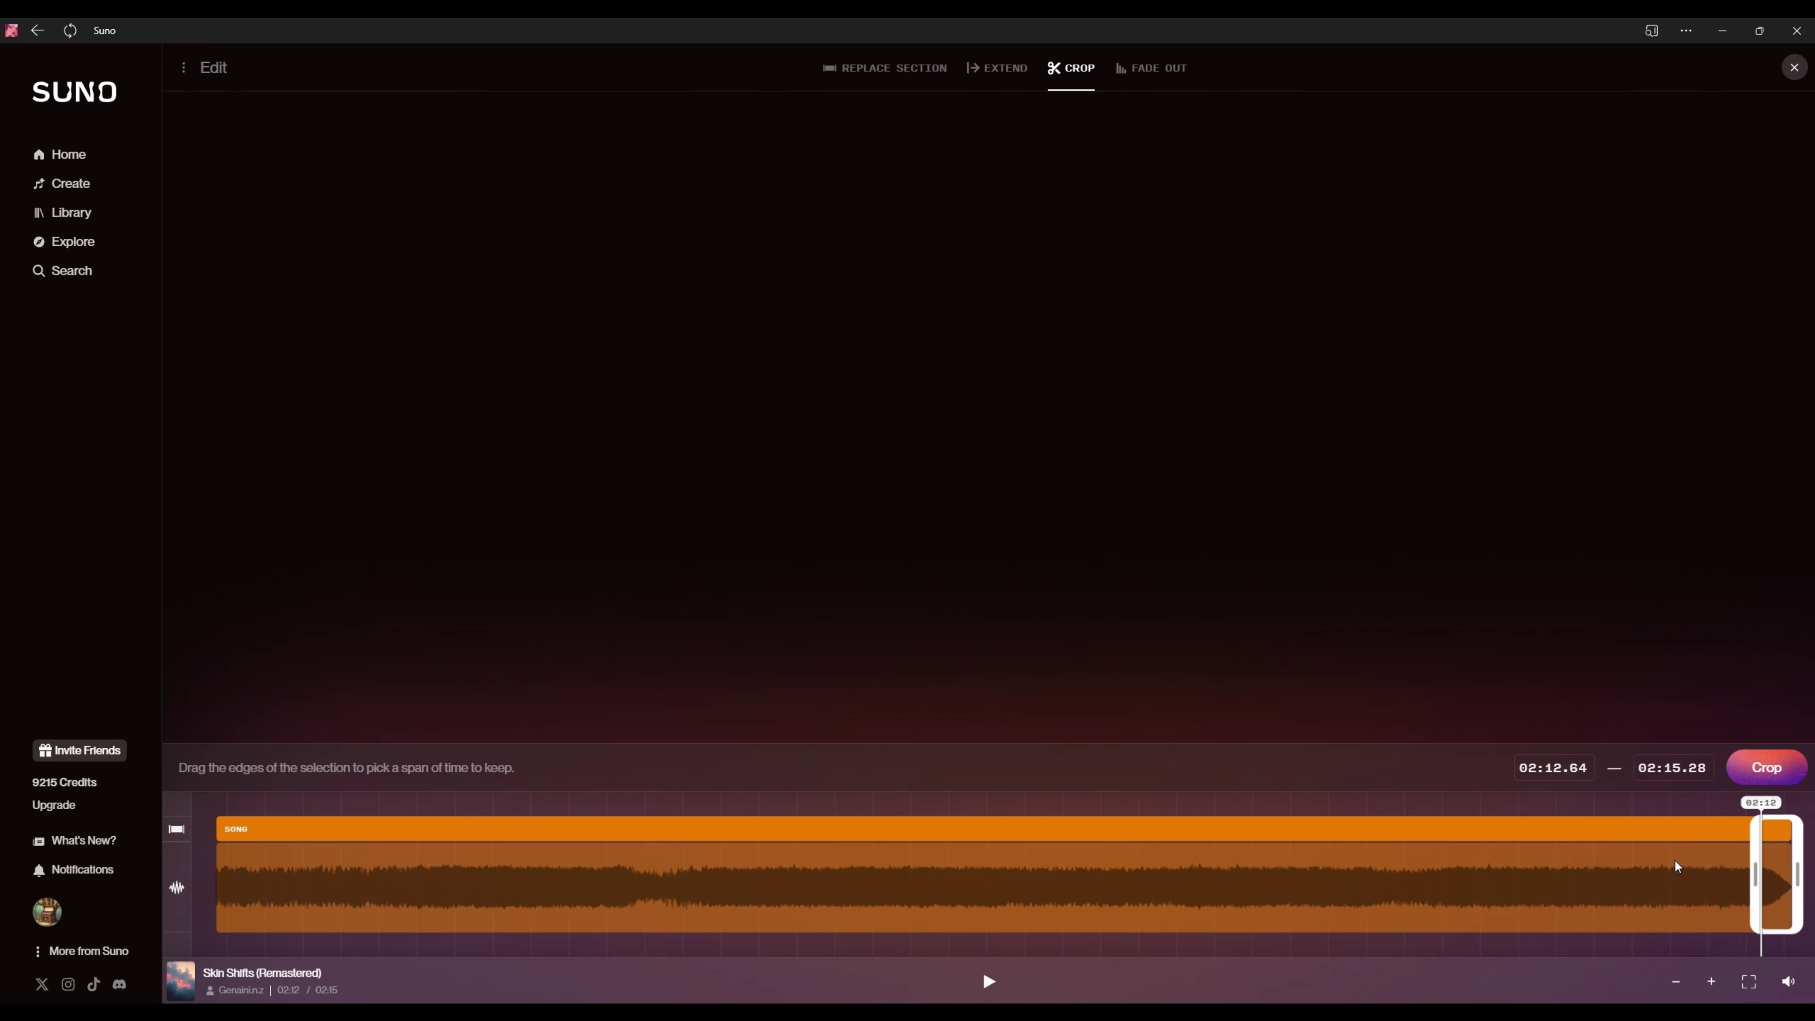
drag(1753, 873, 209, 873)
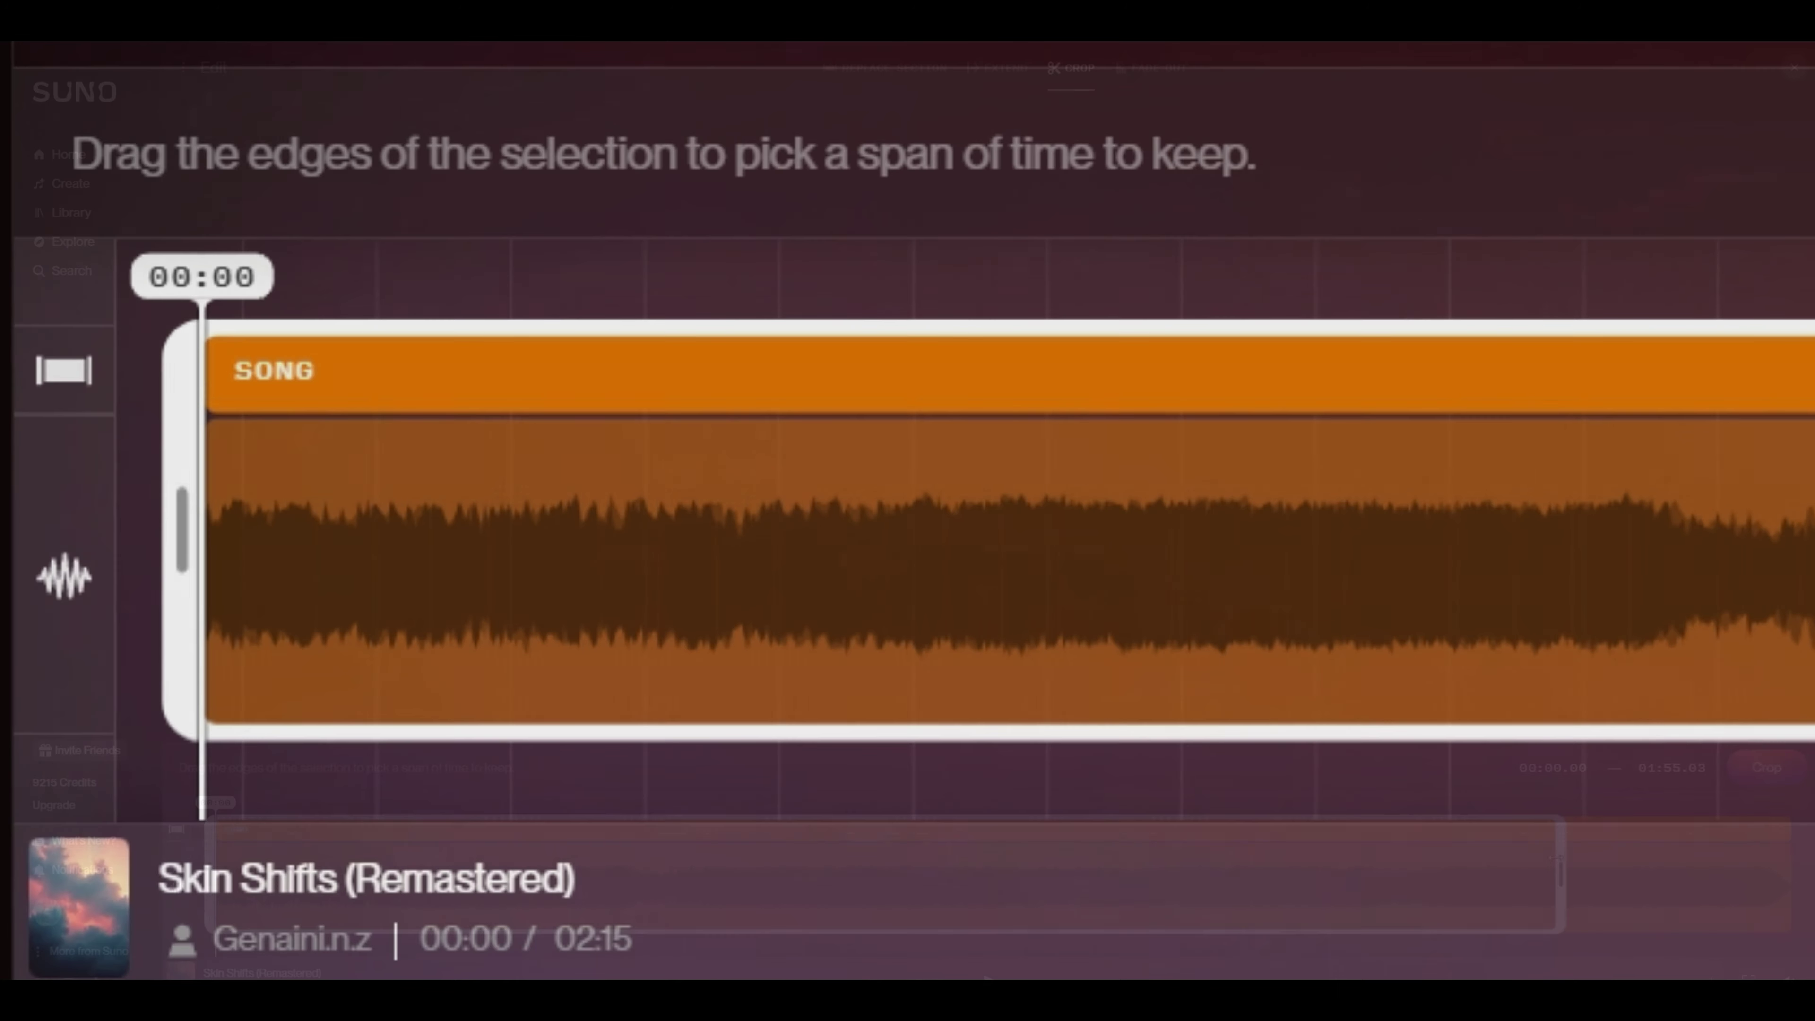
drag(1561, 870, 1386, 851)
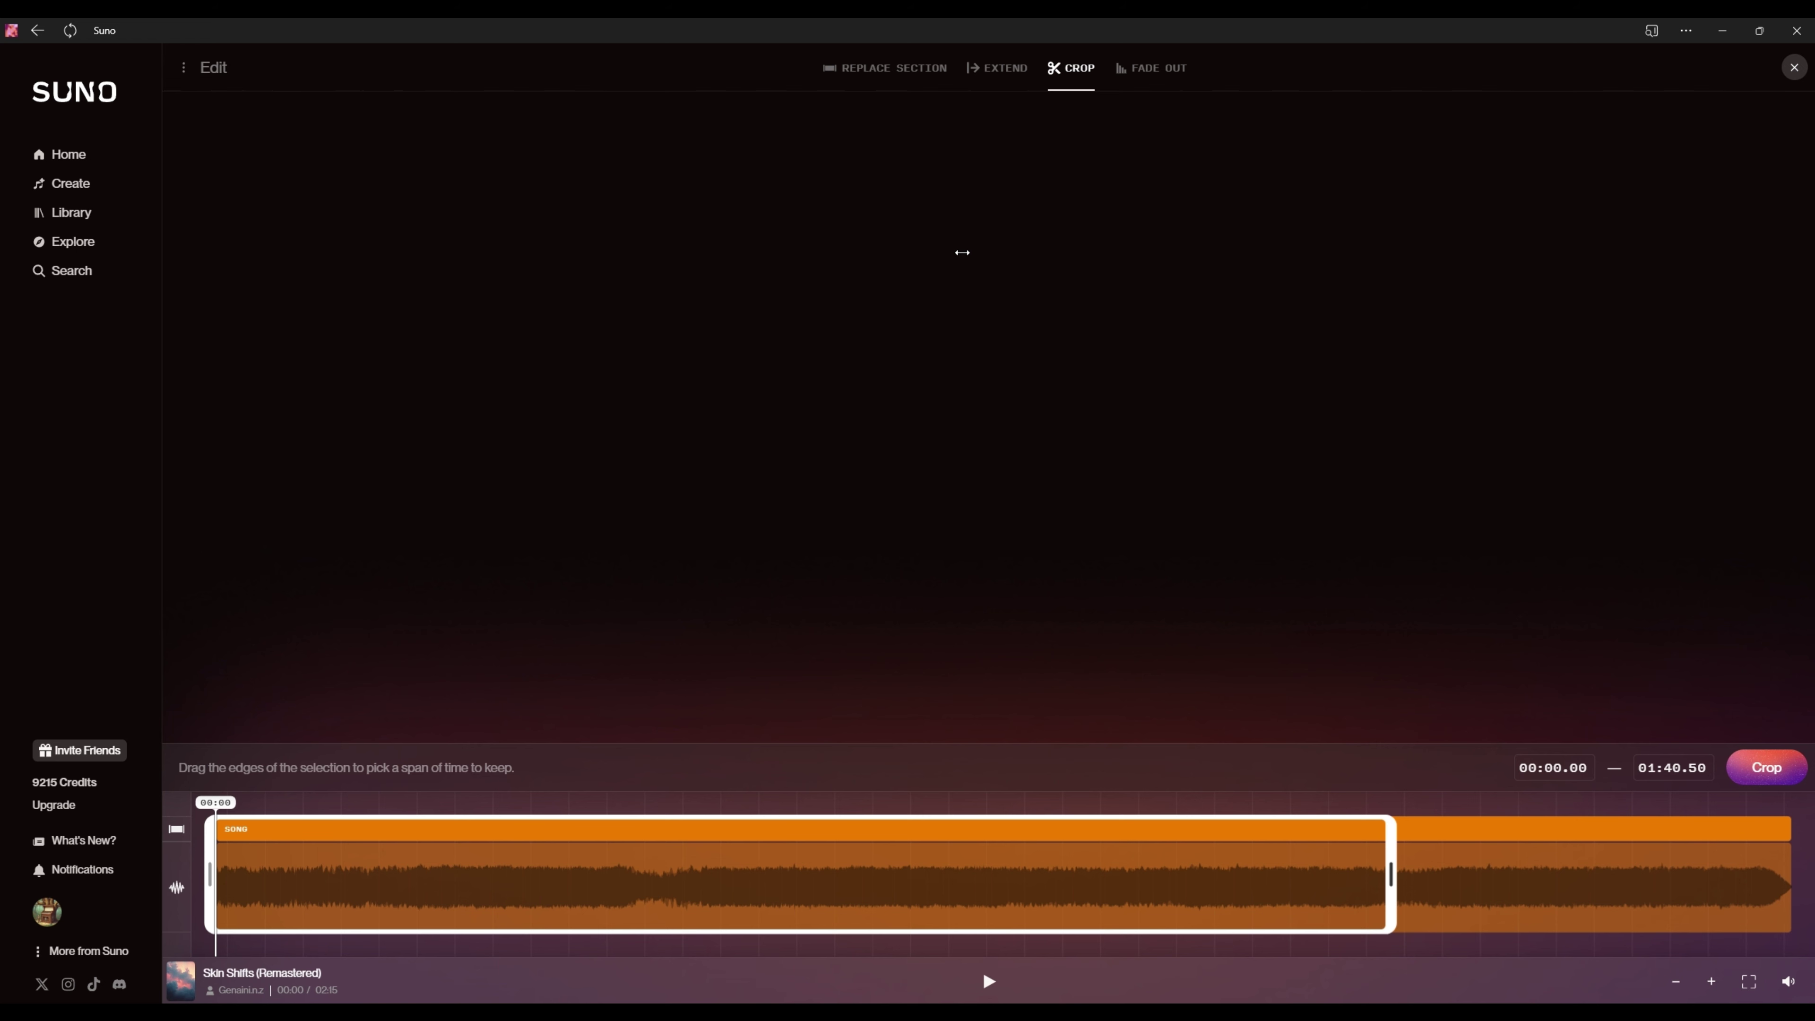
Leave the song editor, check the songs in the Skin Shifts workspace, and return to My Workspace.
click(184, 68)
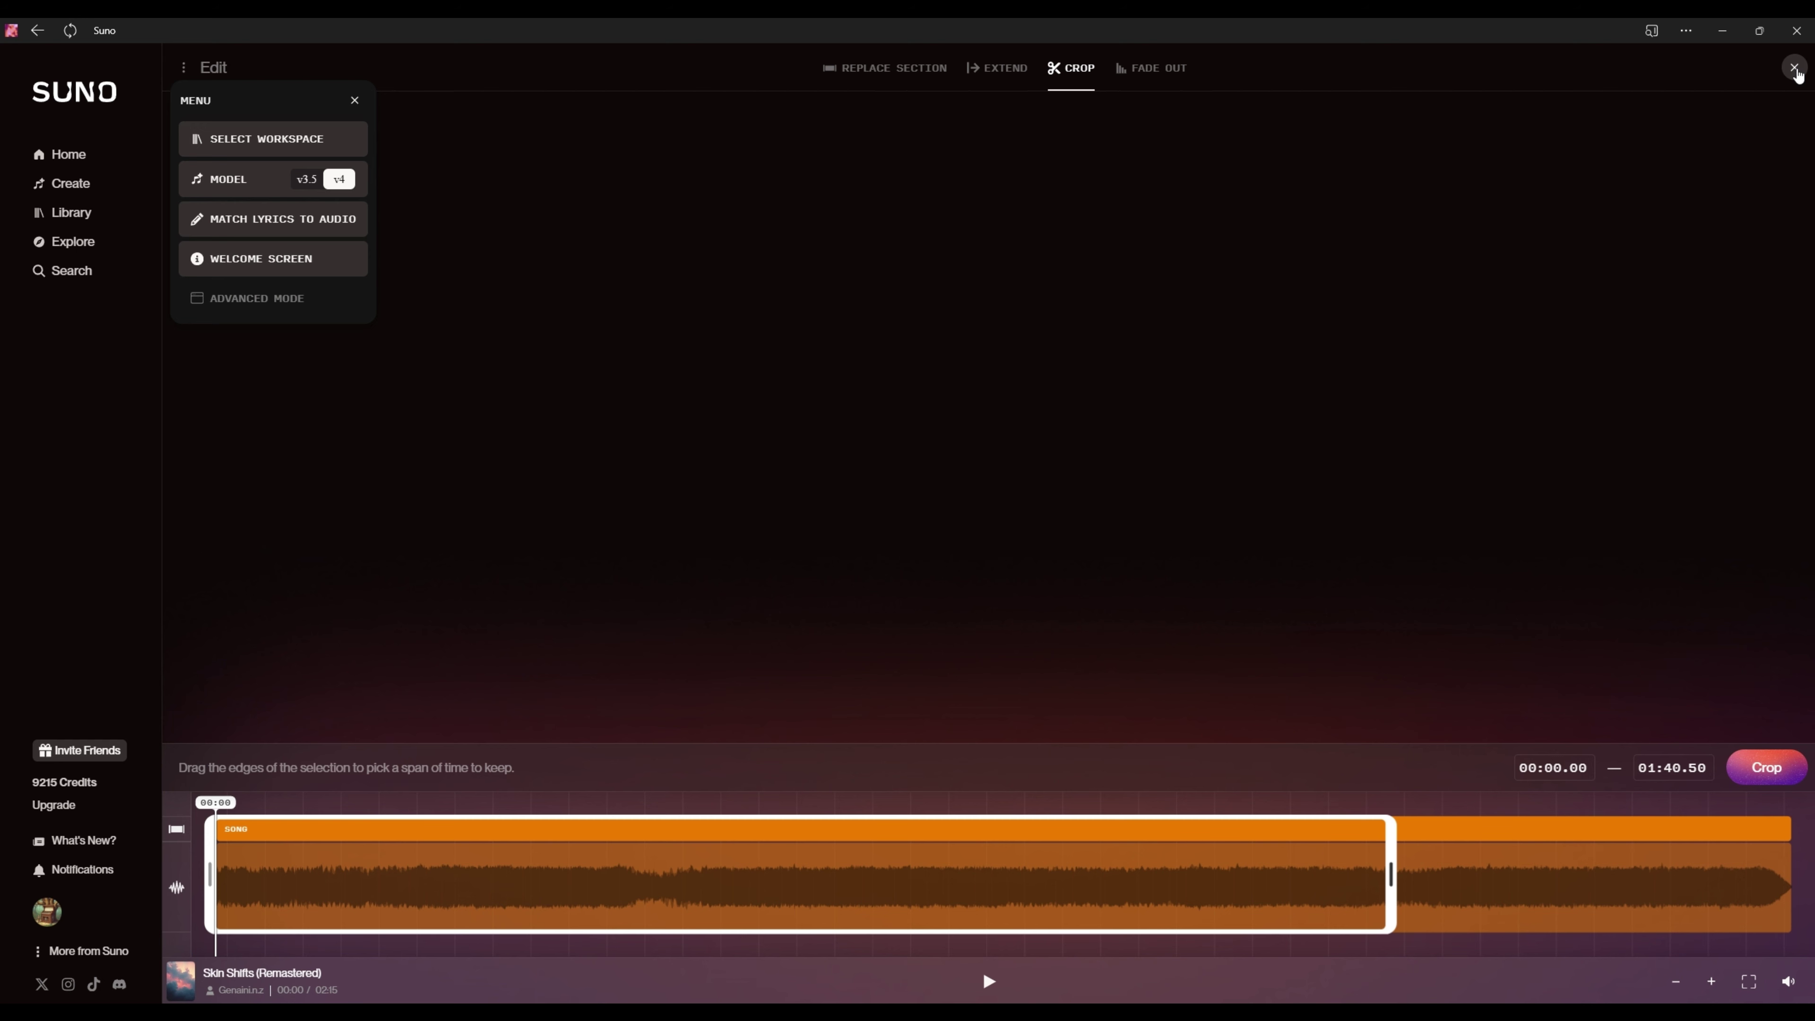
click(1795, 68)
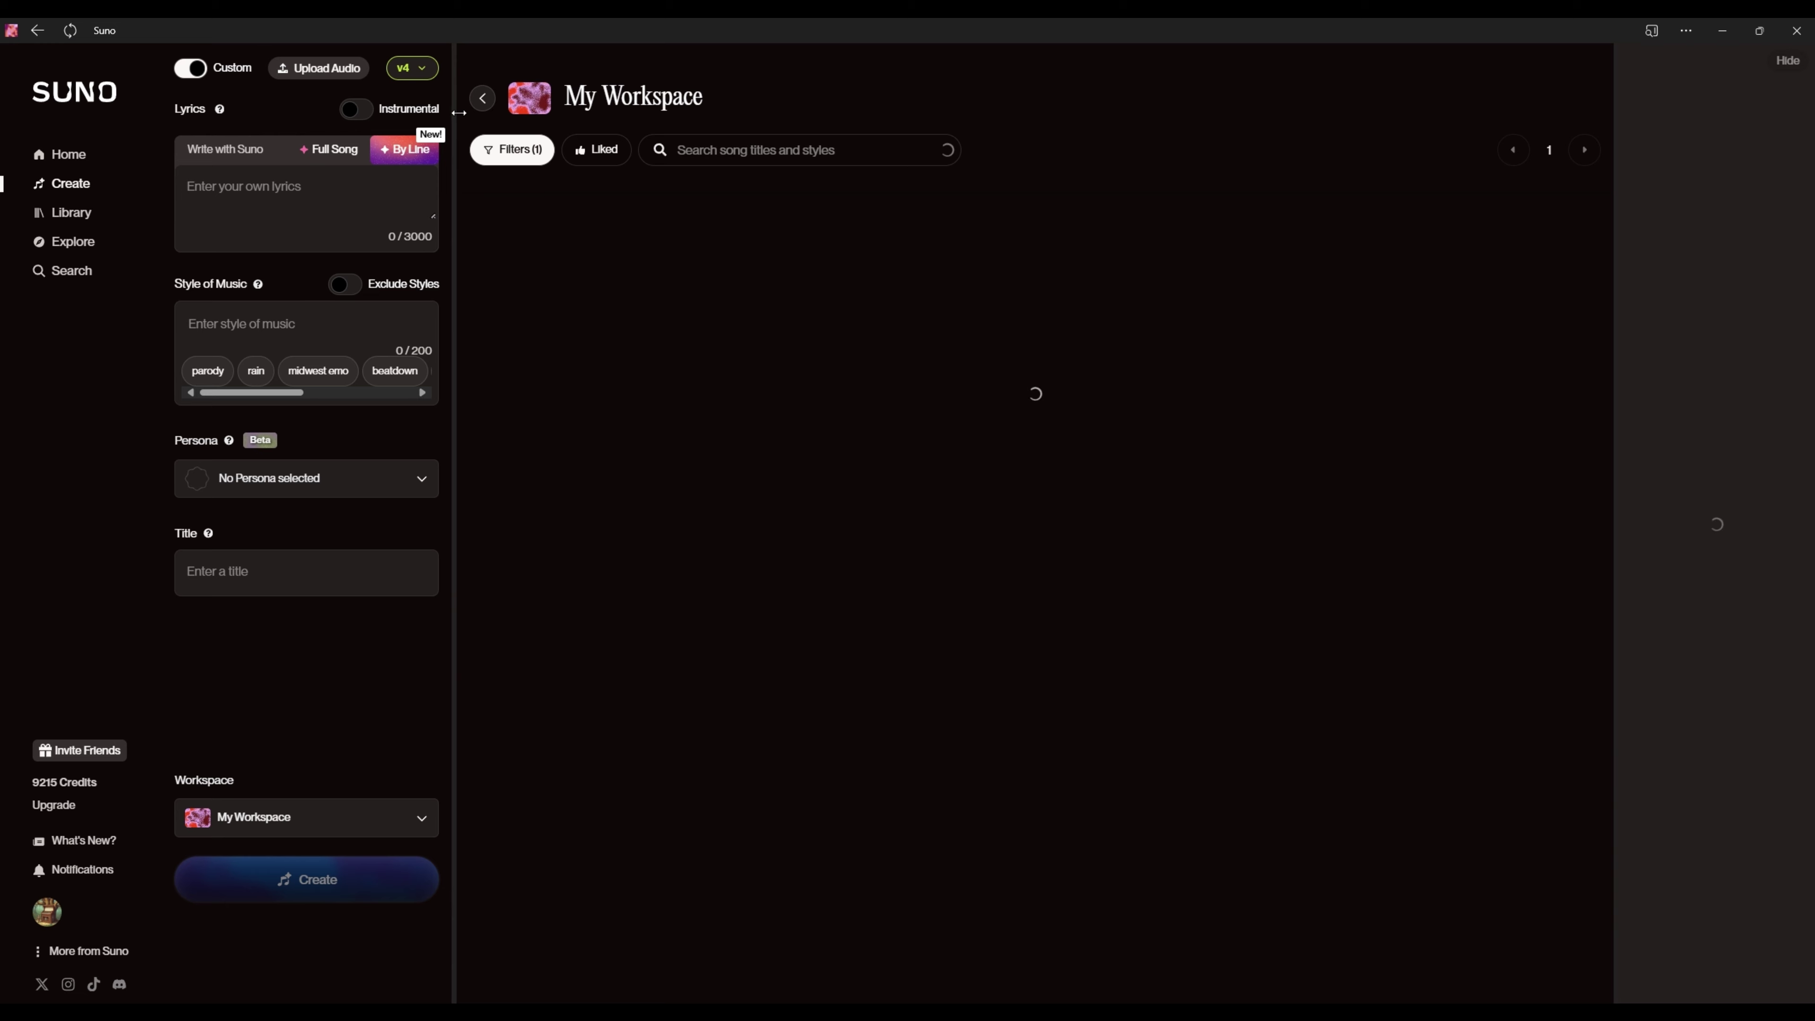
click(482, 98)
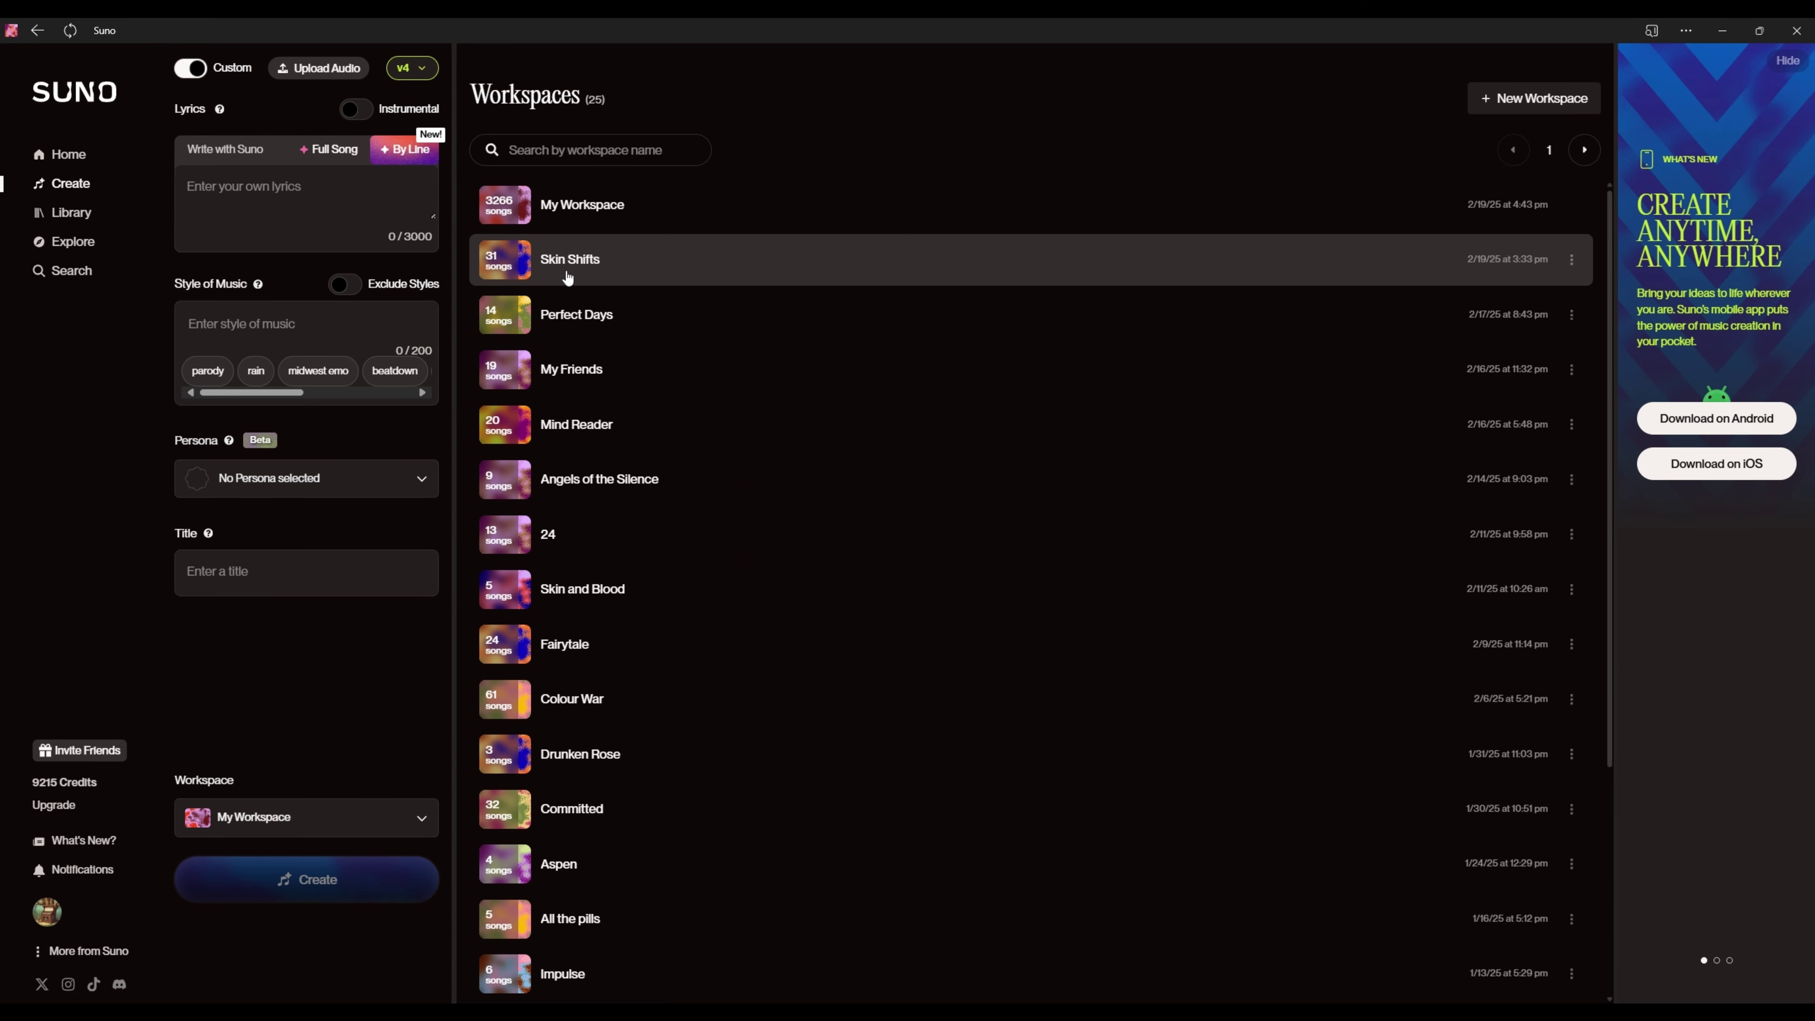
click(575, 262)
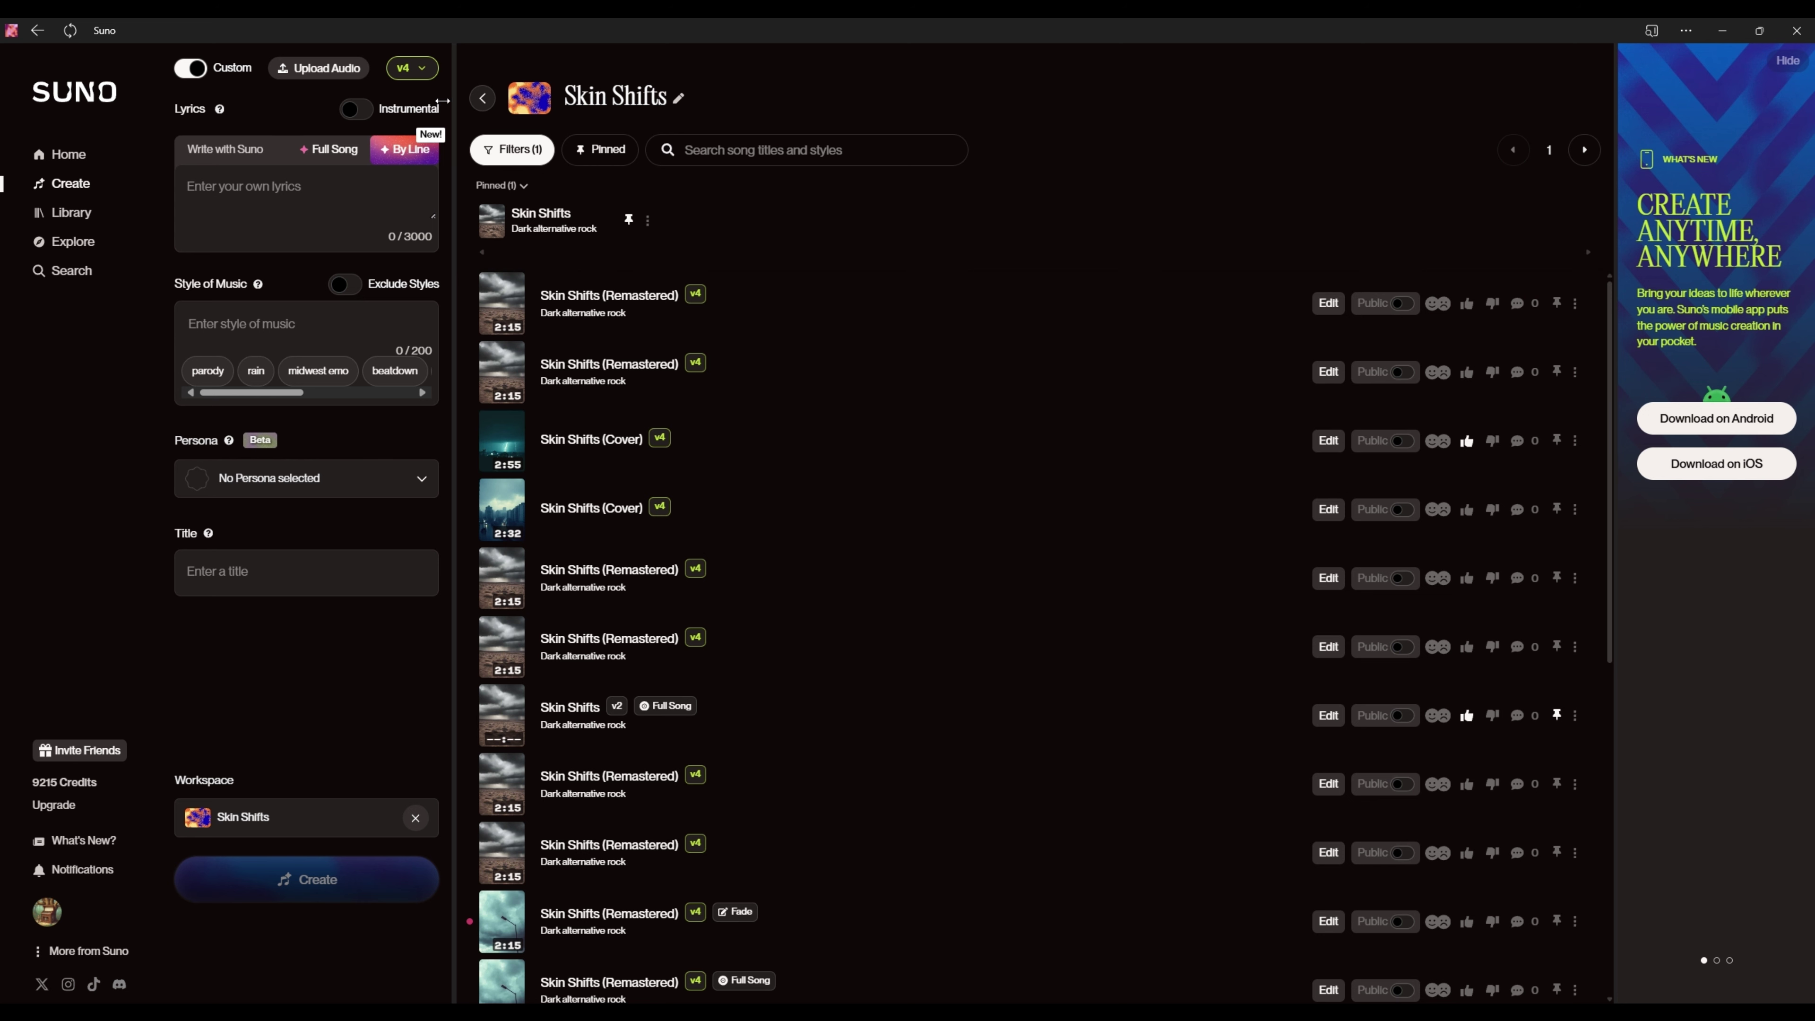
click(482, 98)
click(569, 201)
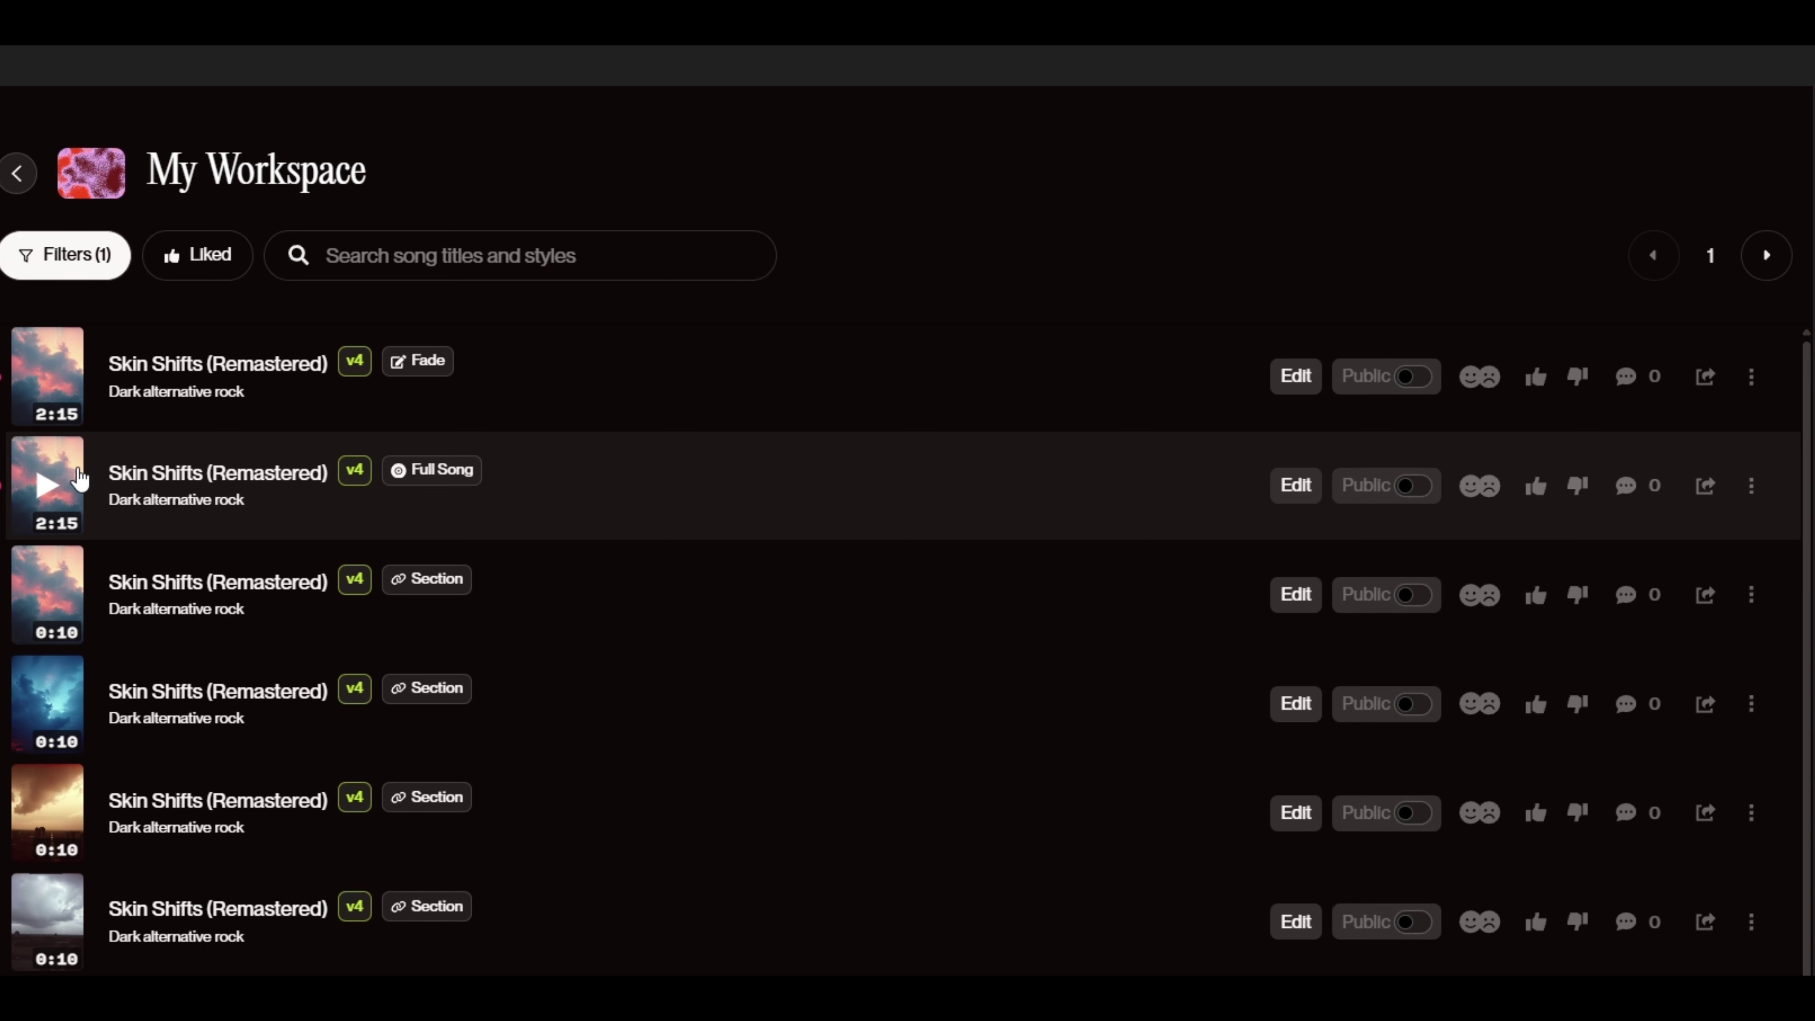
Listen to the Full Song version of Skin Shifts (Remastered), play the Fade version near its end, and stop playback.
click(43, 493)
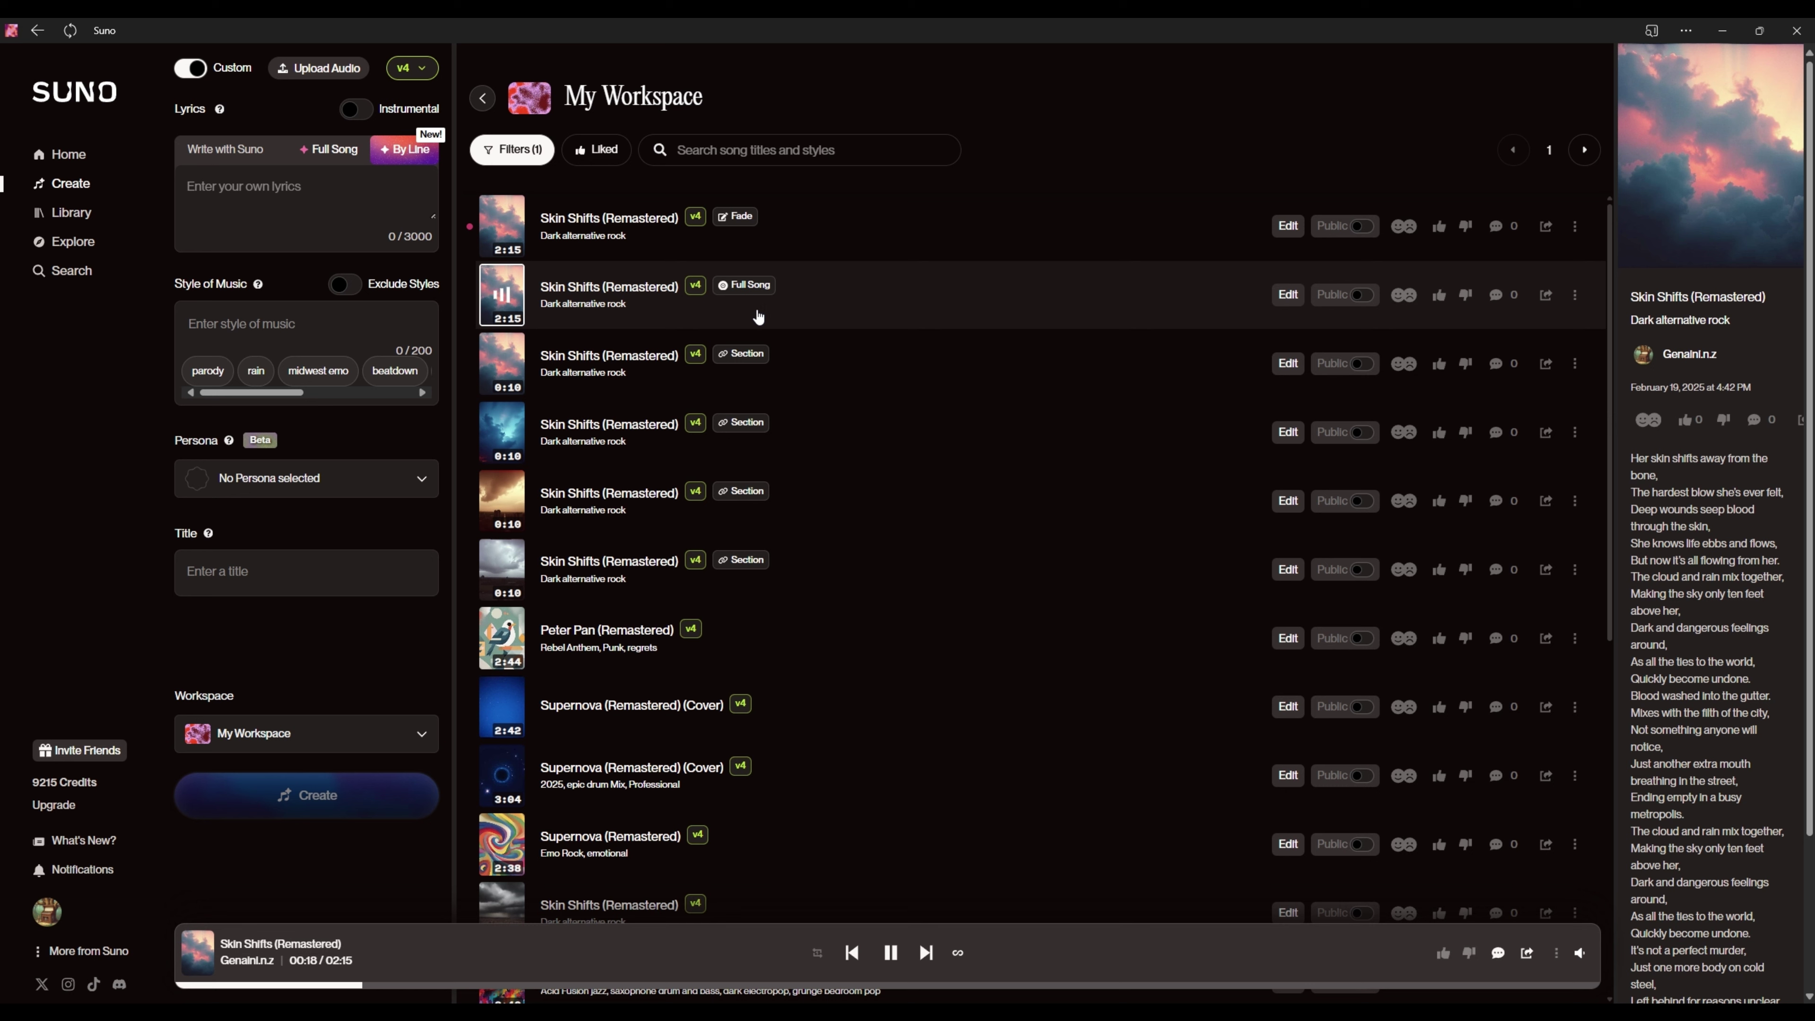
click(508, 309)
click(504, 228)
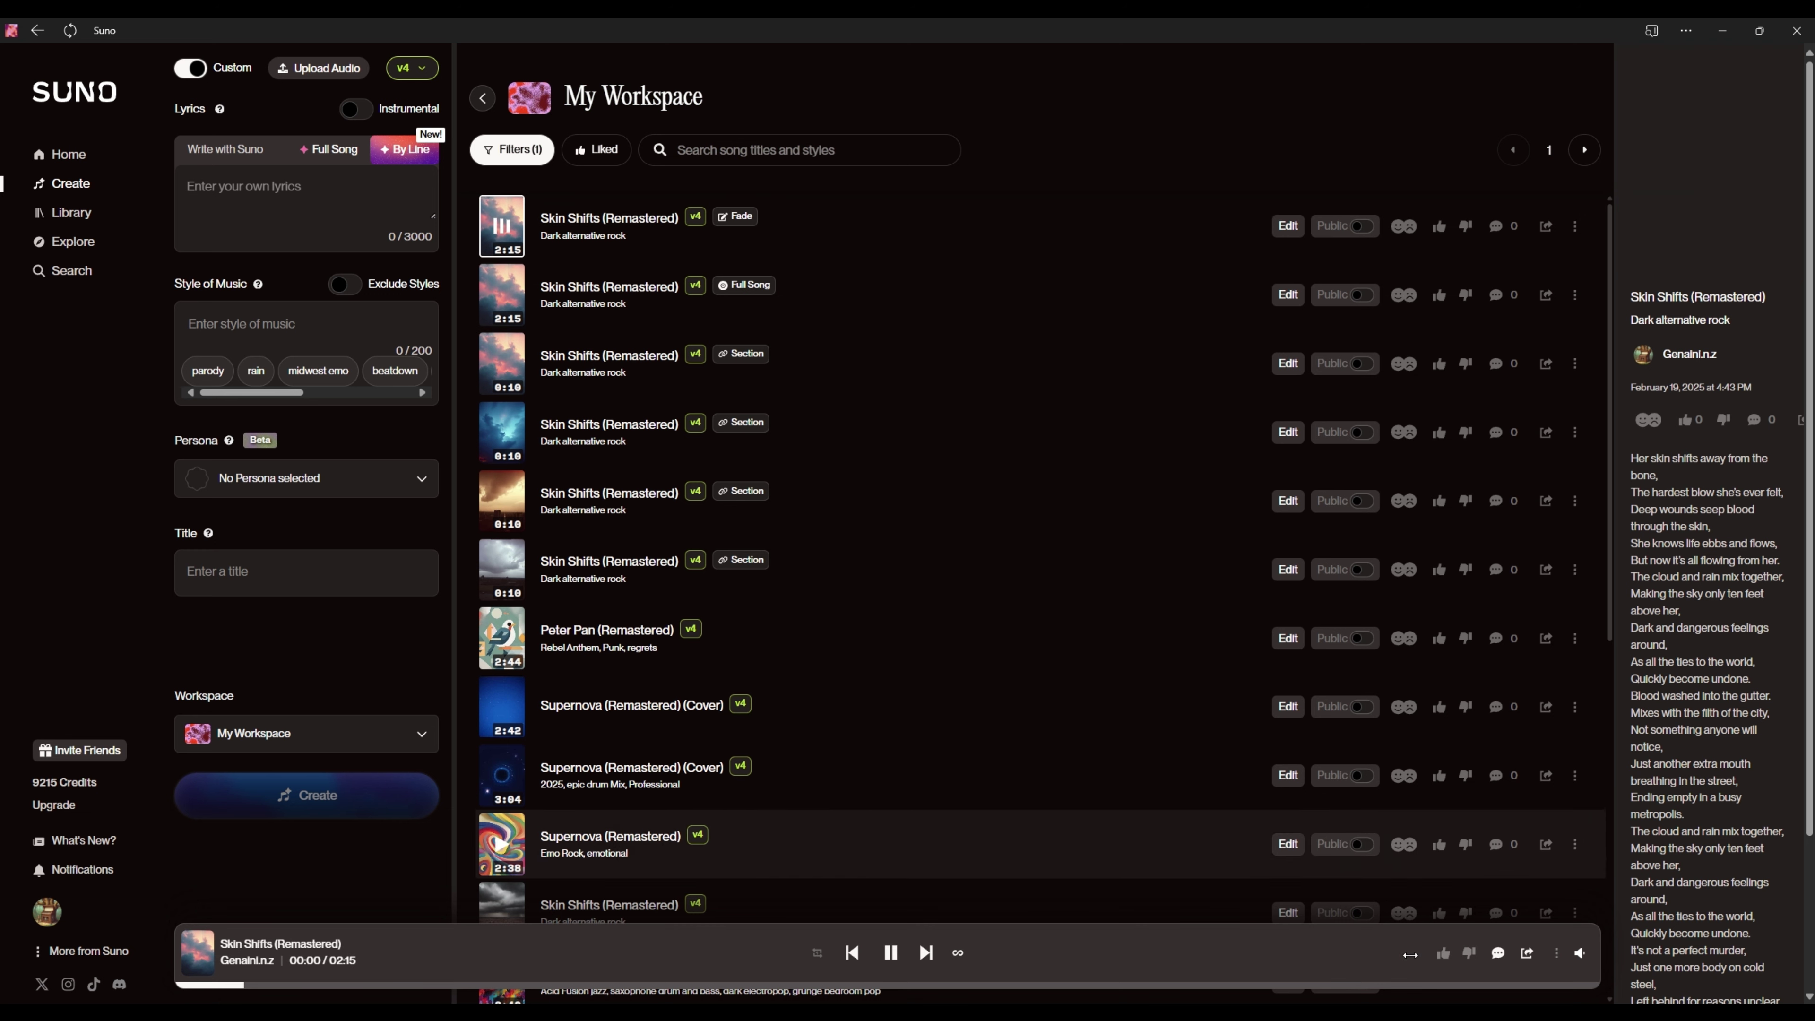
click(1520, 985)
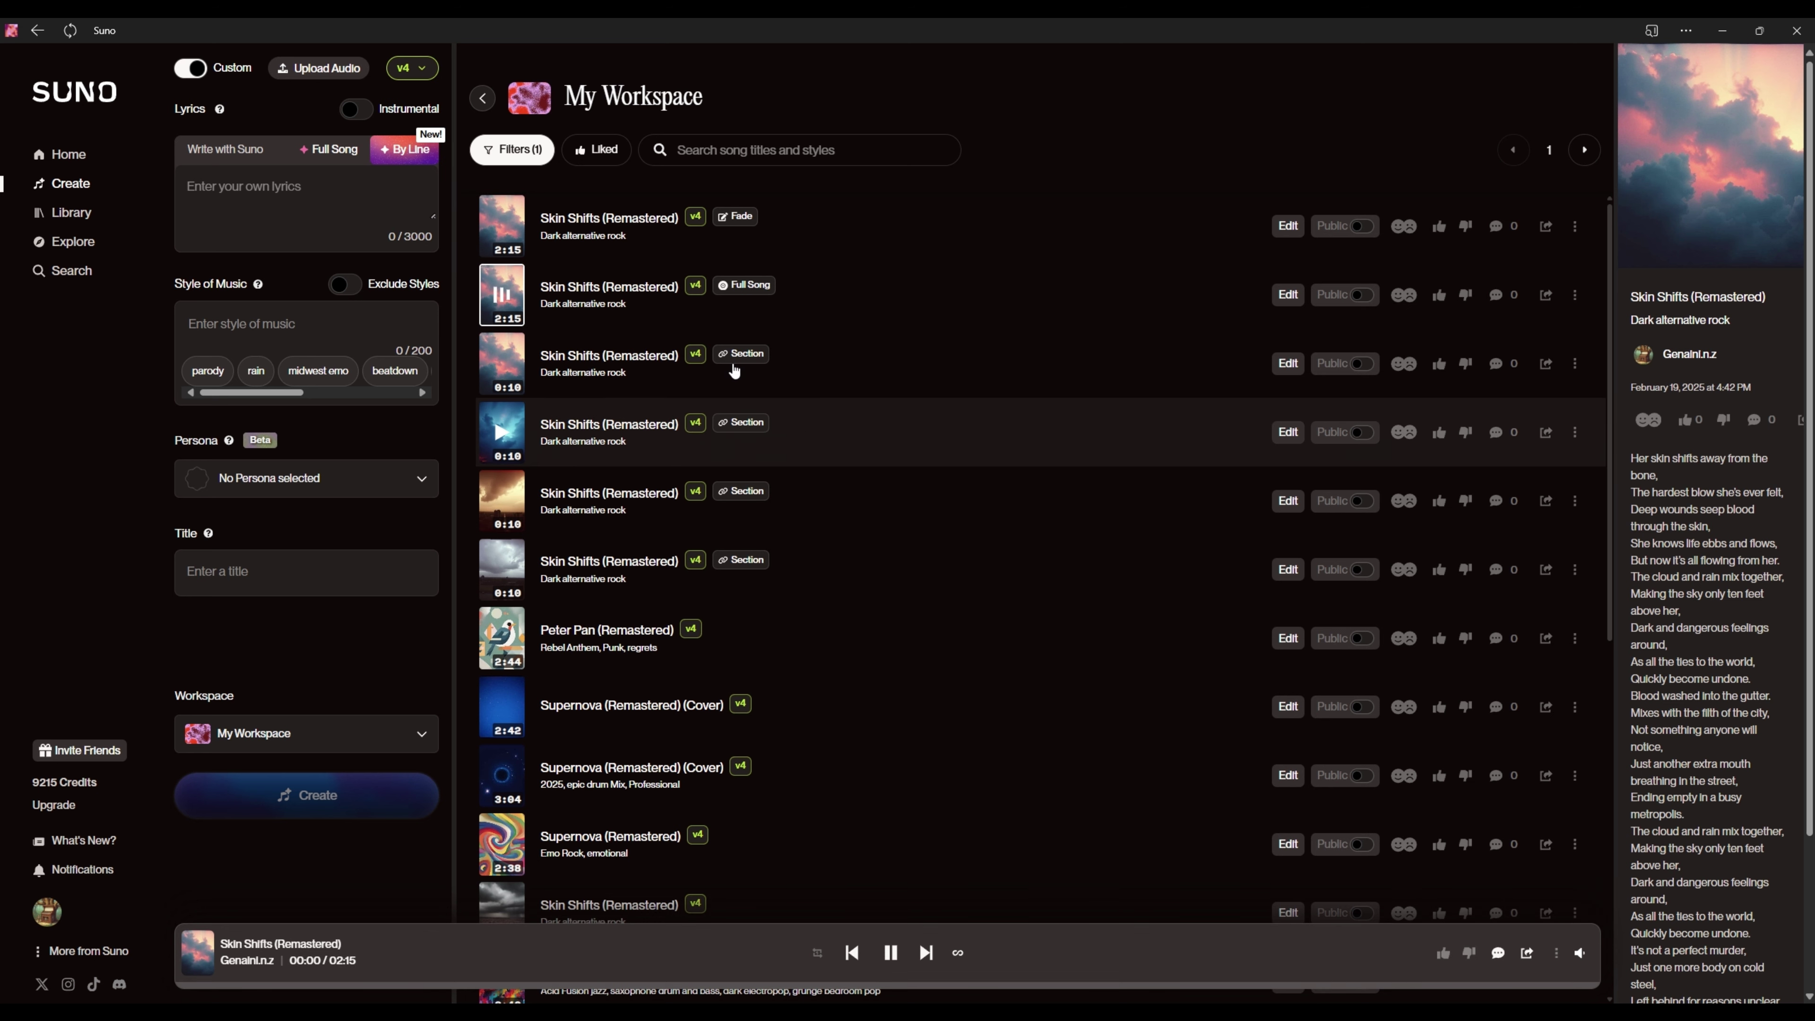
click(497, 297)
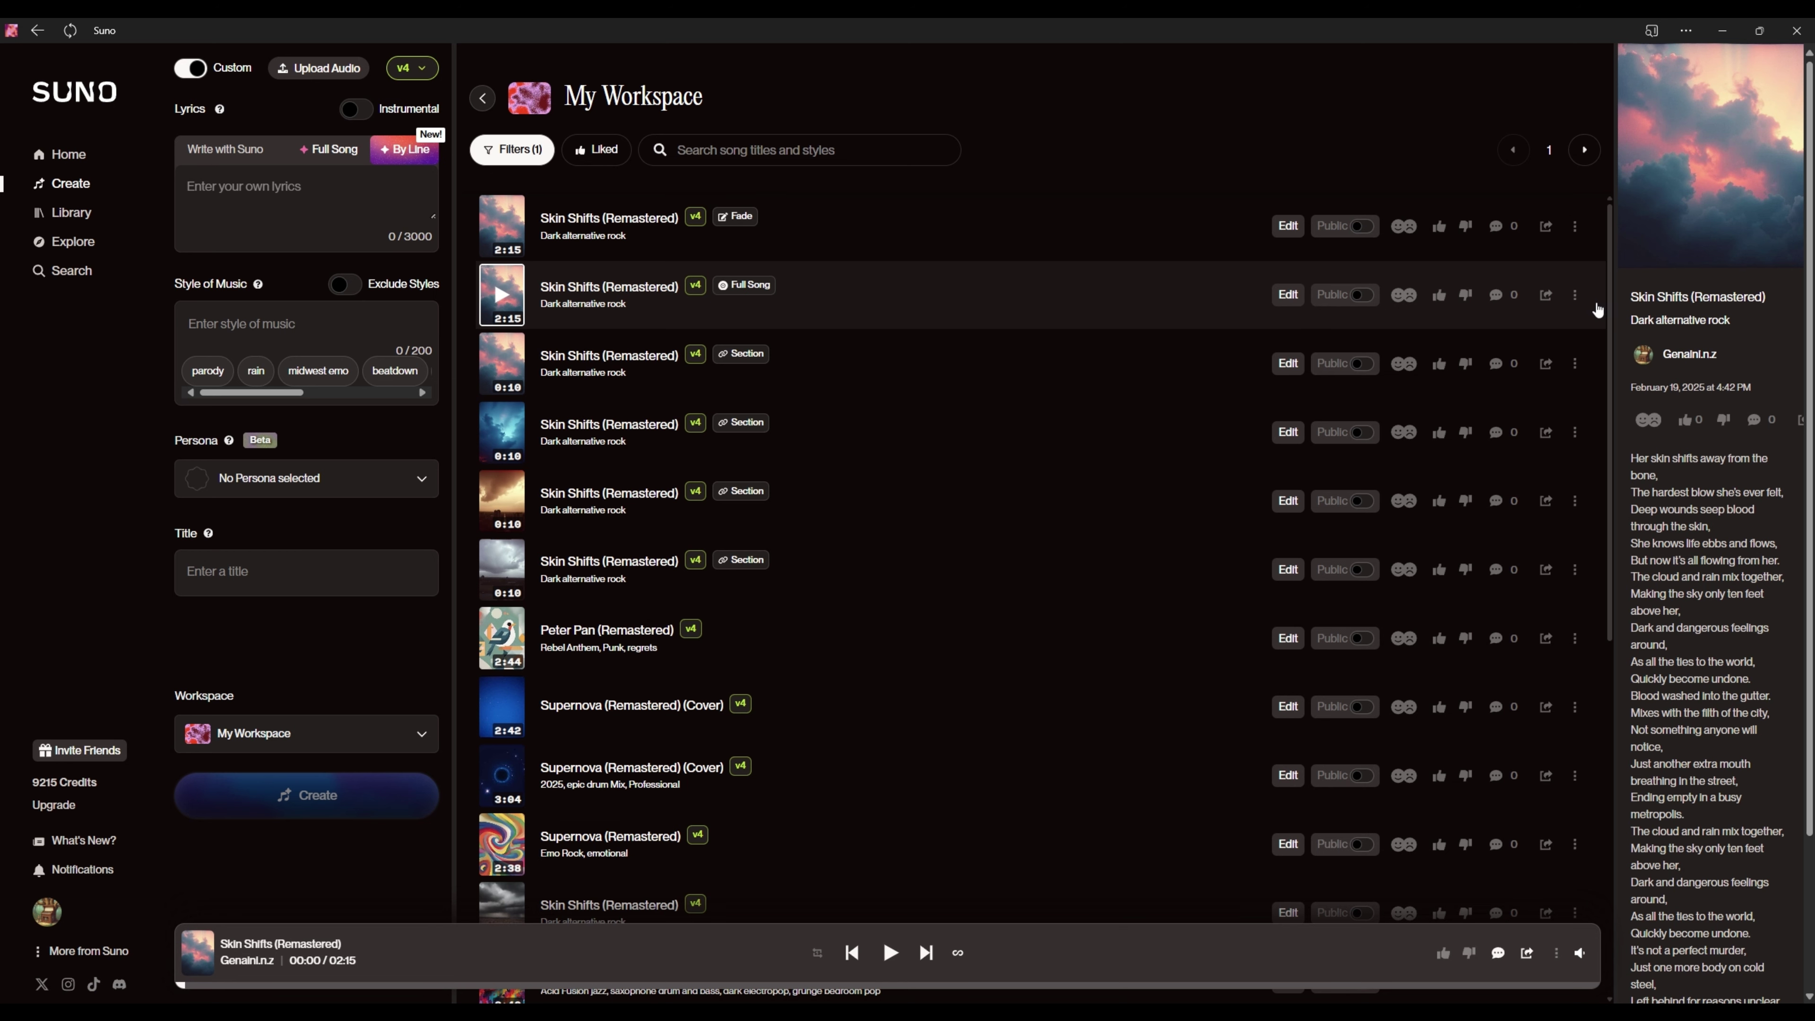
Load the Full Song version of Skin Shifts (Remastered) as the source for an Extend.
click(1576, 295)
mouse_move(1615, 324)
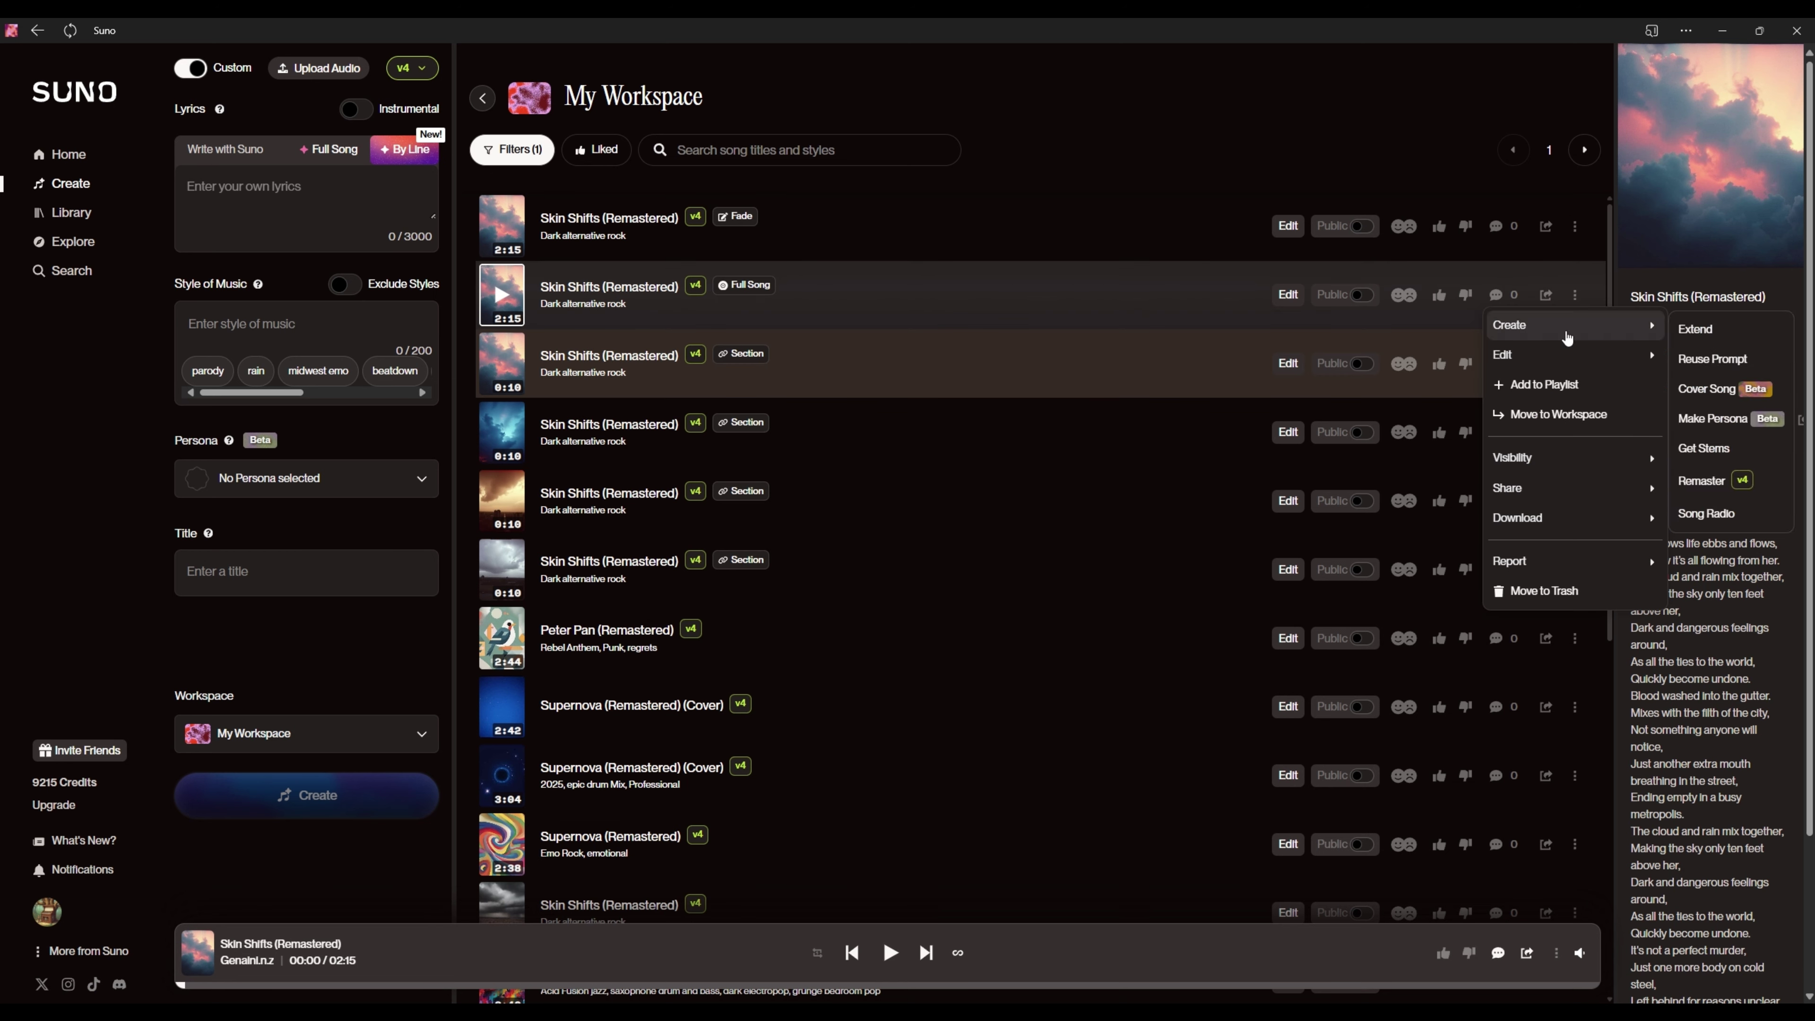
click(1696, 331)
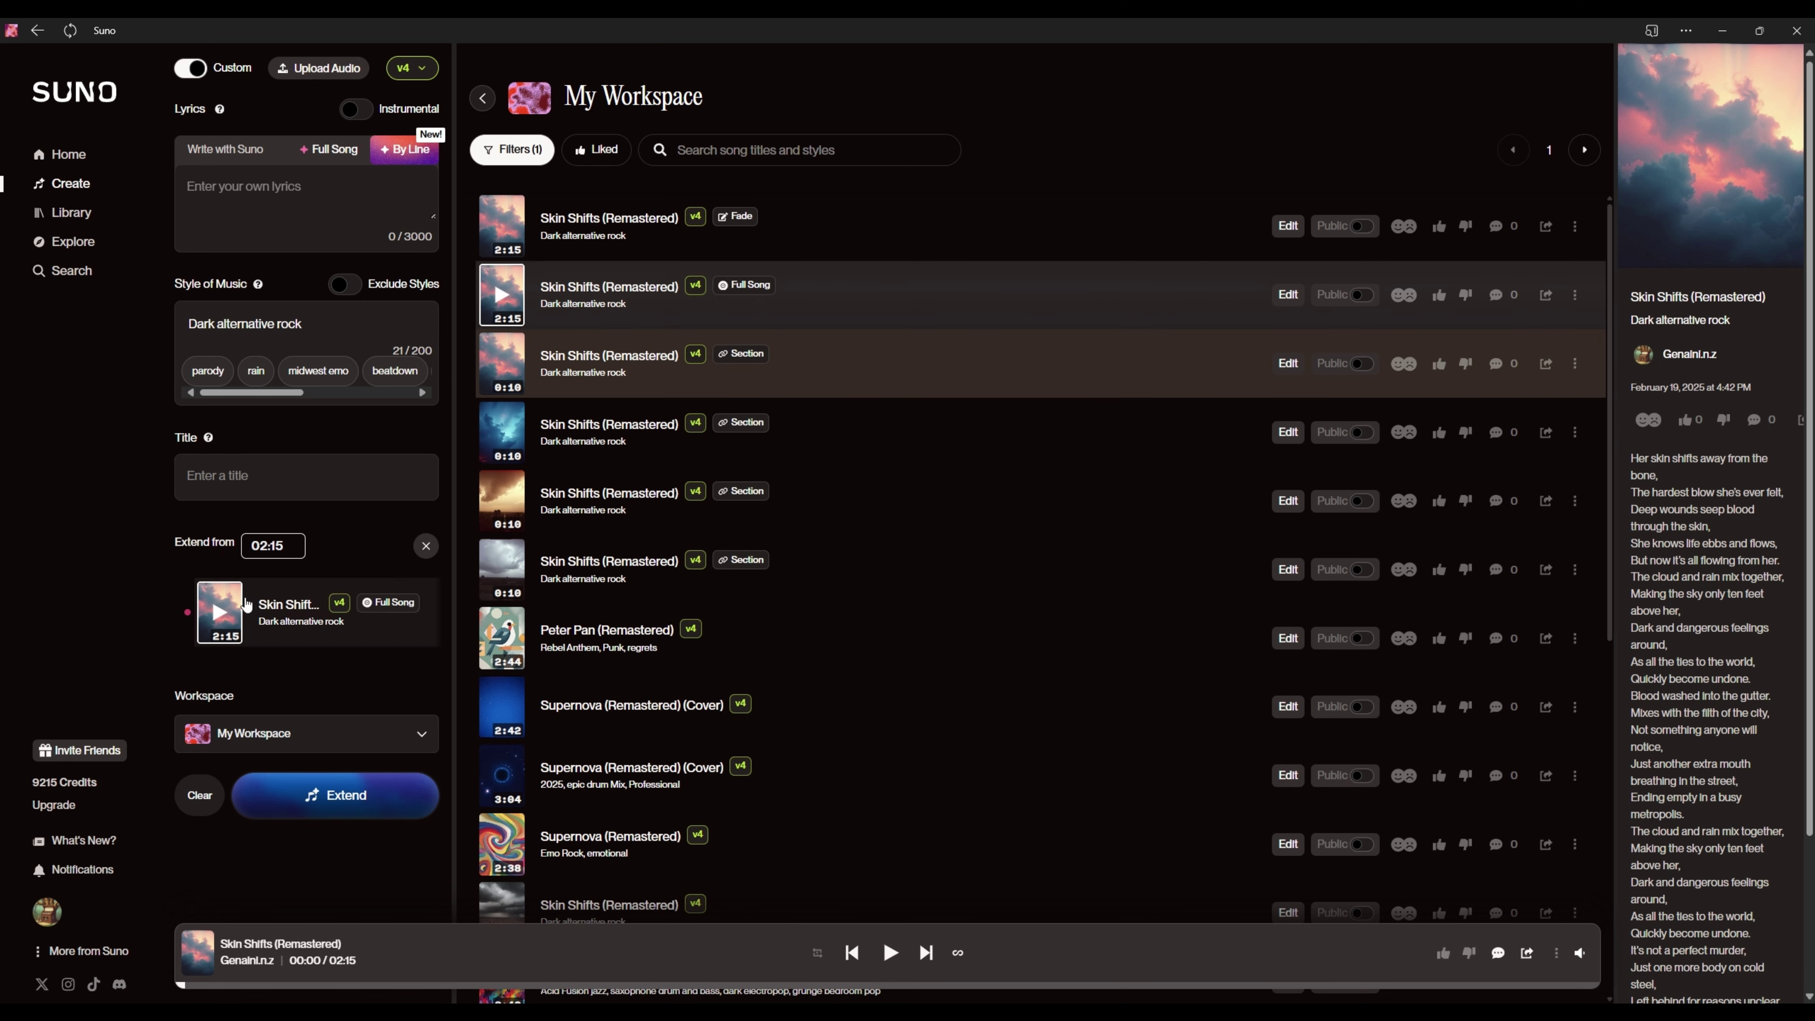